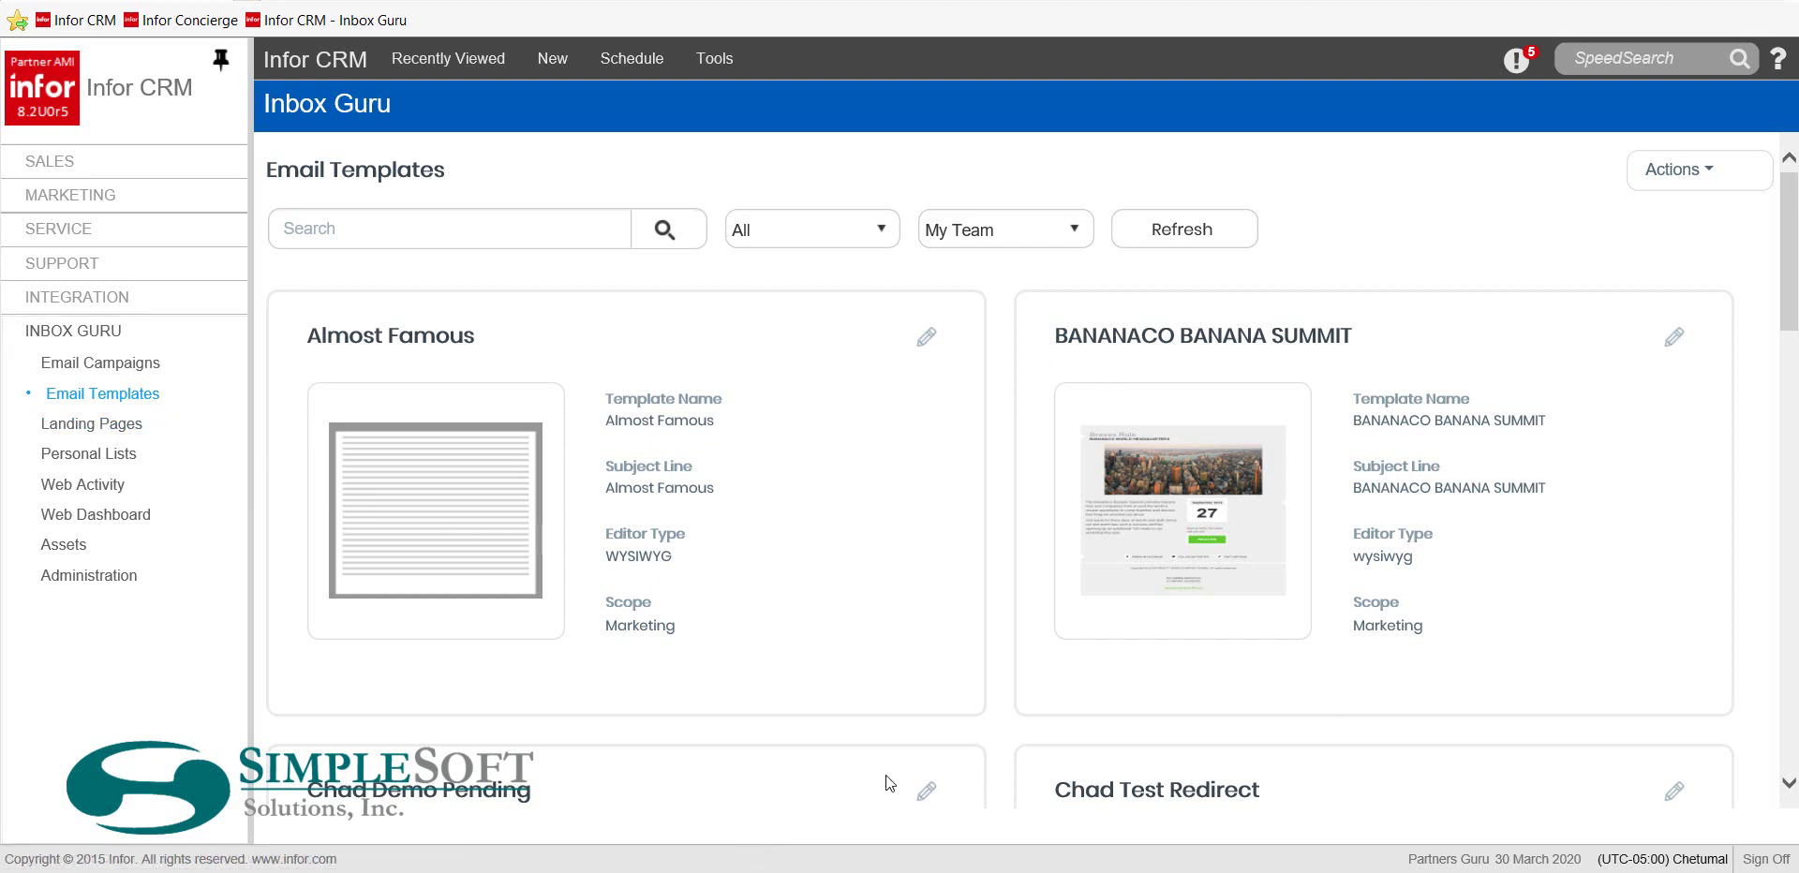
# Create a Marketing template 'header footer option1' using Drag and Drop and One Column
pyautogui.click(1708, 172)
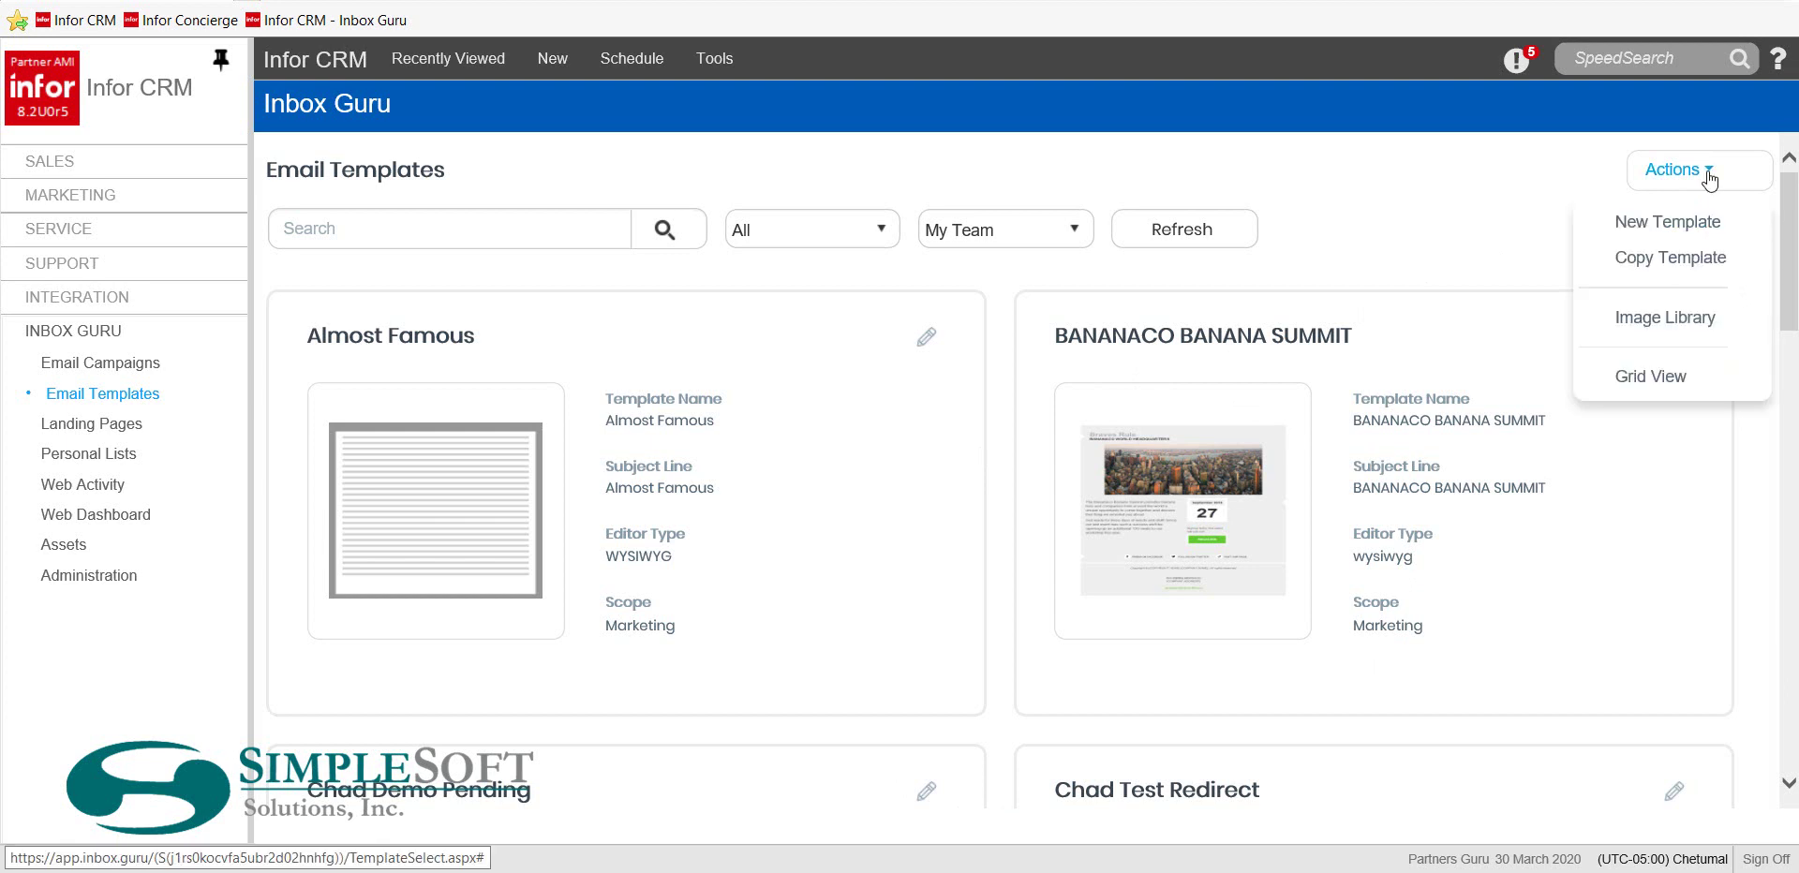
pyautogui.click(1674, 228)
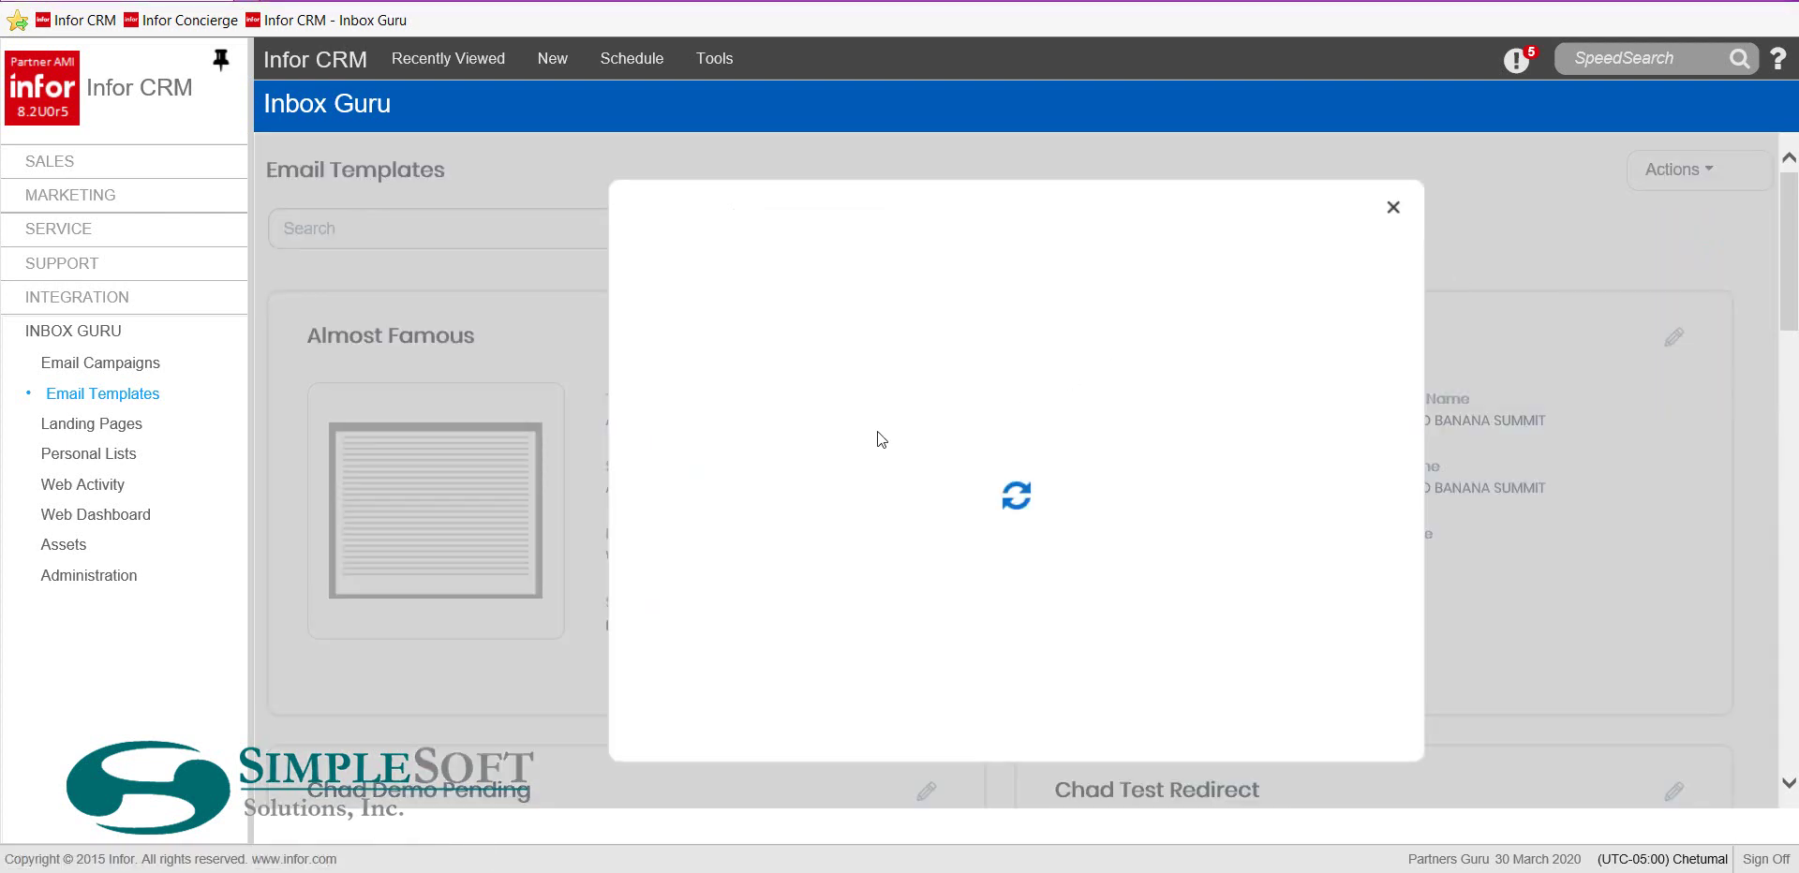
pyautogui.click(1056, 326)
pyautogui.write('header footer option1')
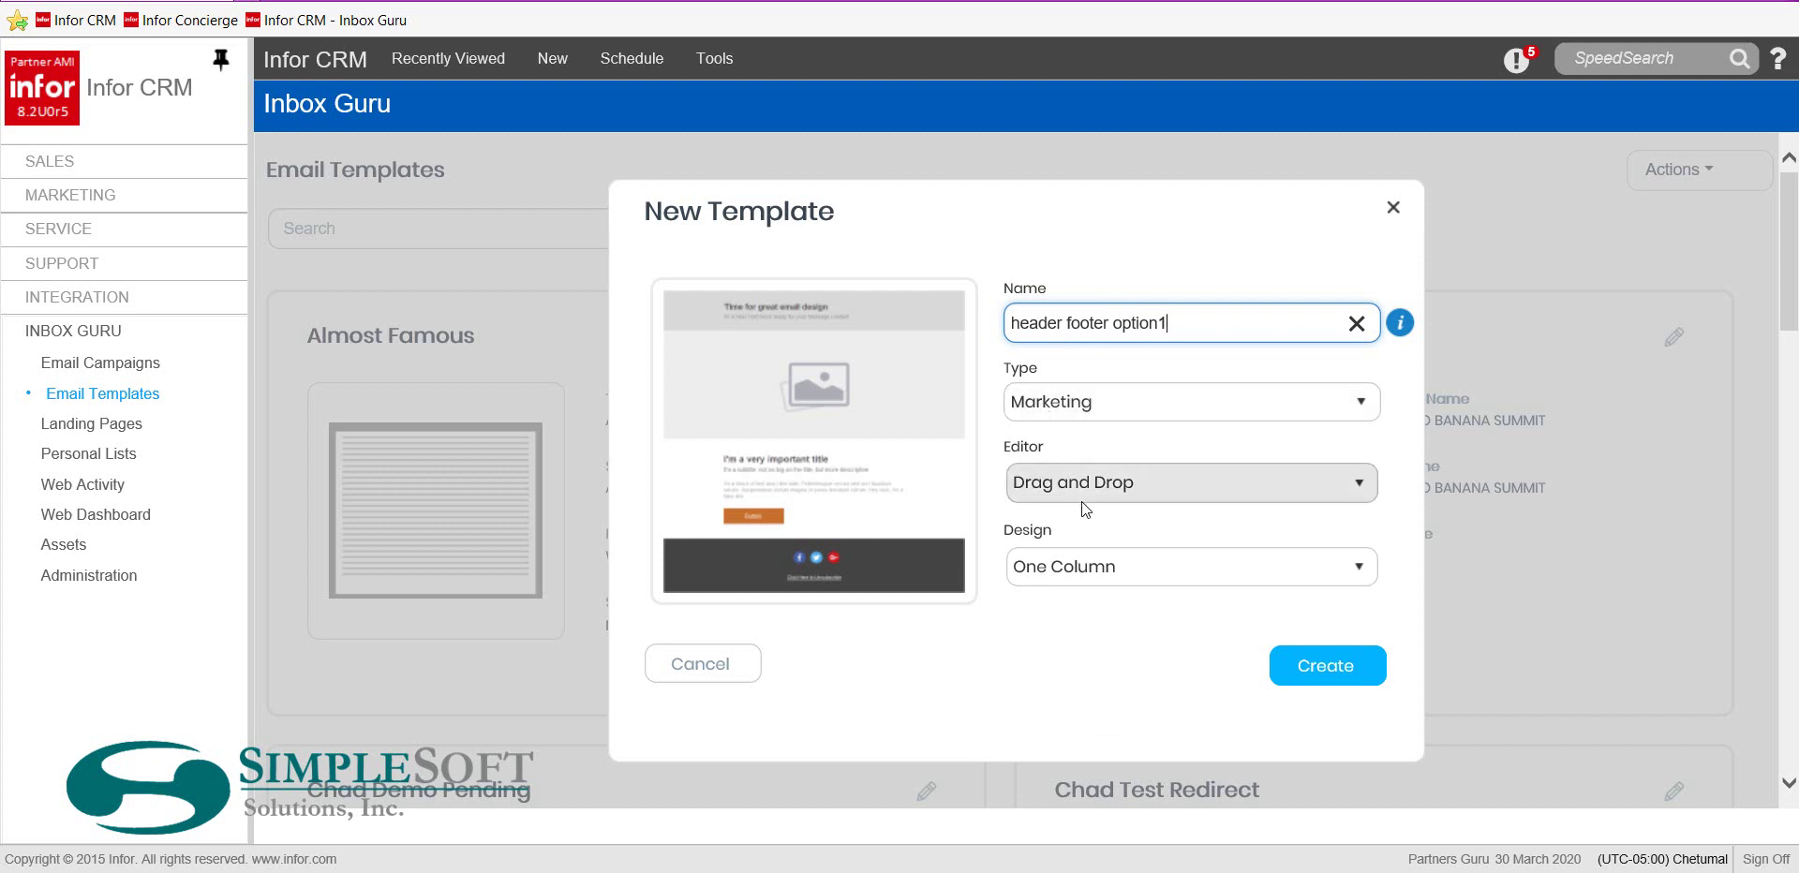
pyautogui.click(1306, 676)
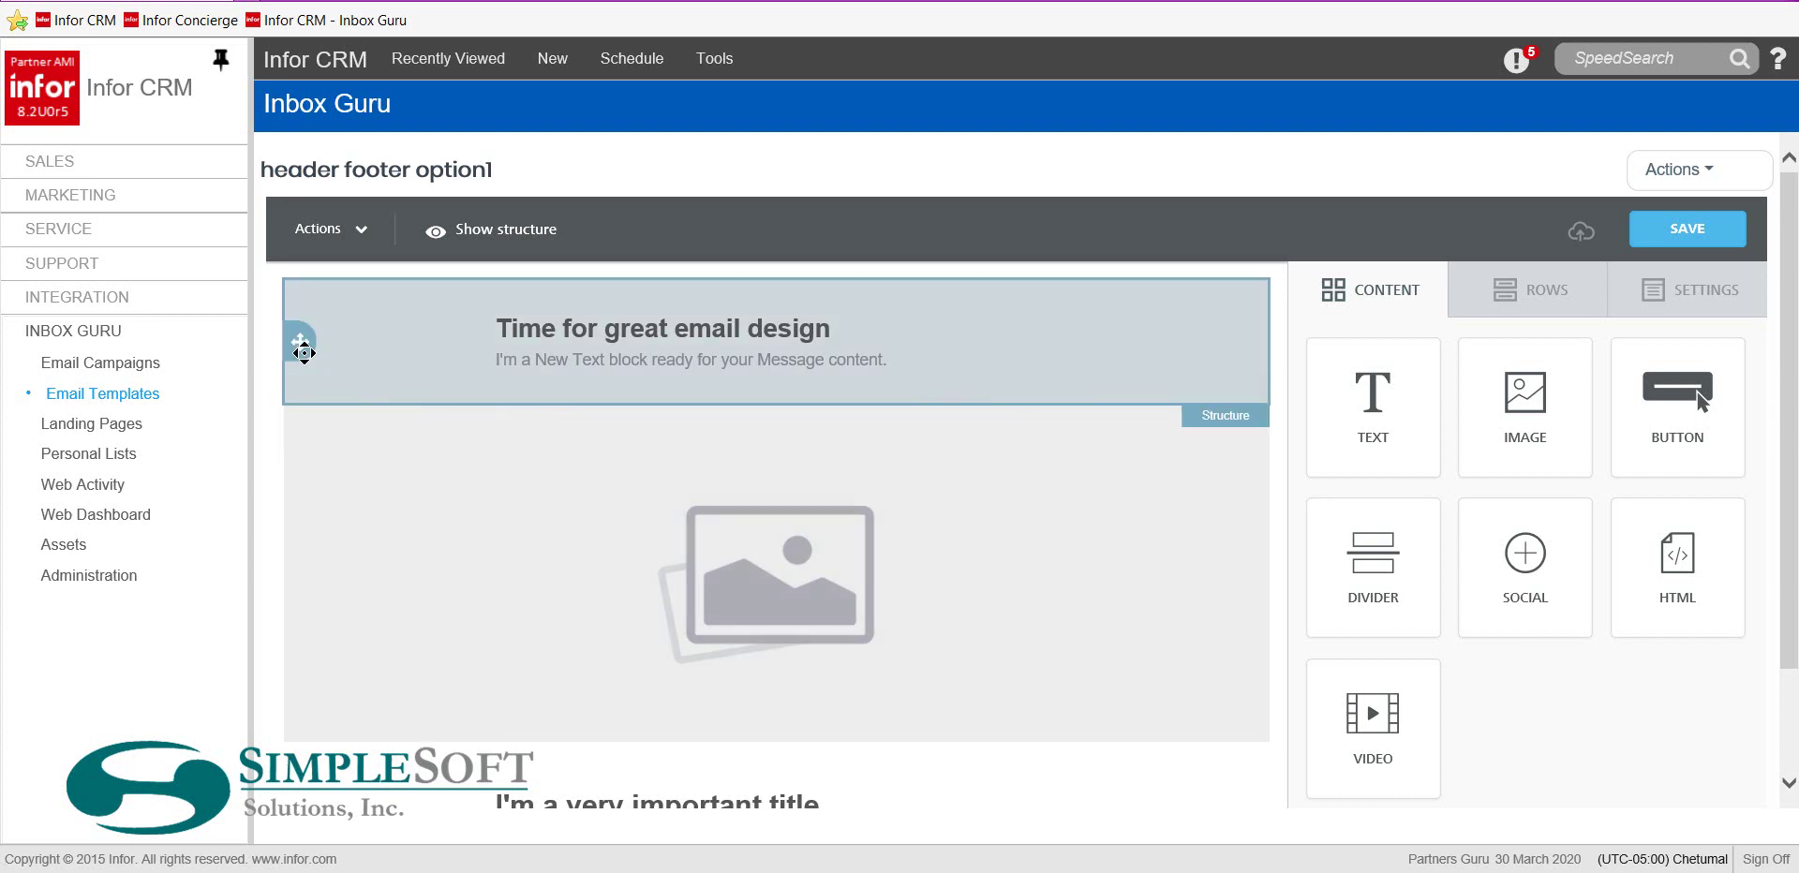
# Inspect the default header row, its 'Time for great email design' heading and paragraph block
pyautogui.moveTo(307, 353); pyautogui.dragTo(298, 343)
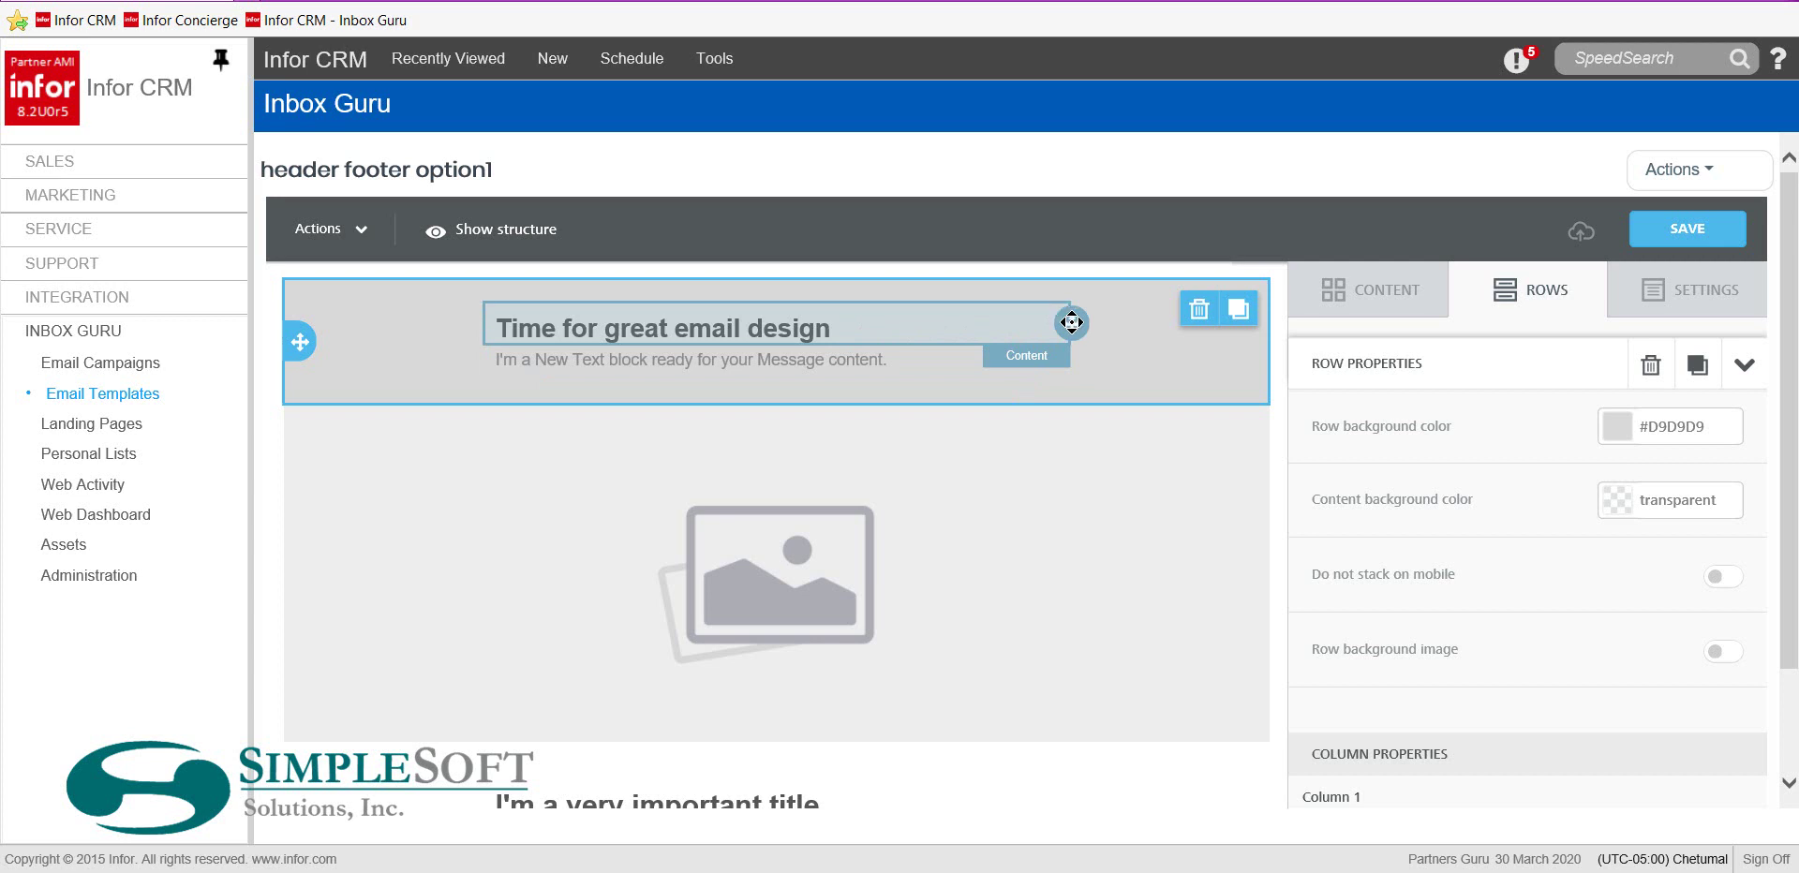
pyautogui.moveTo(1067, 323); pyautogui.dragTo(1049, 375)
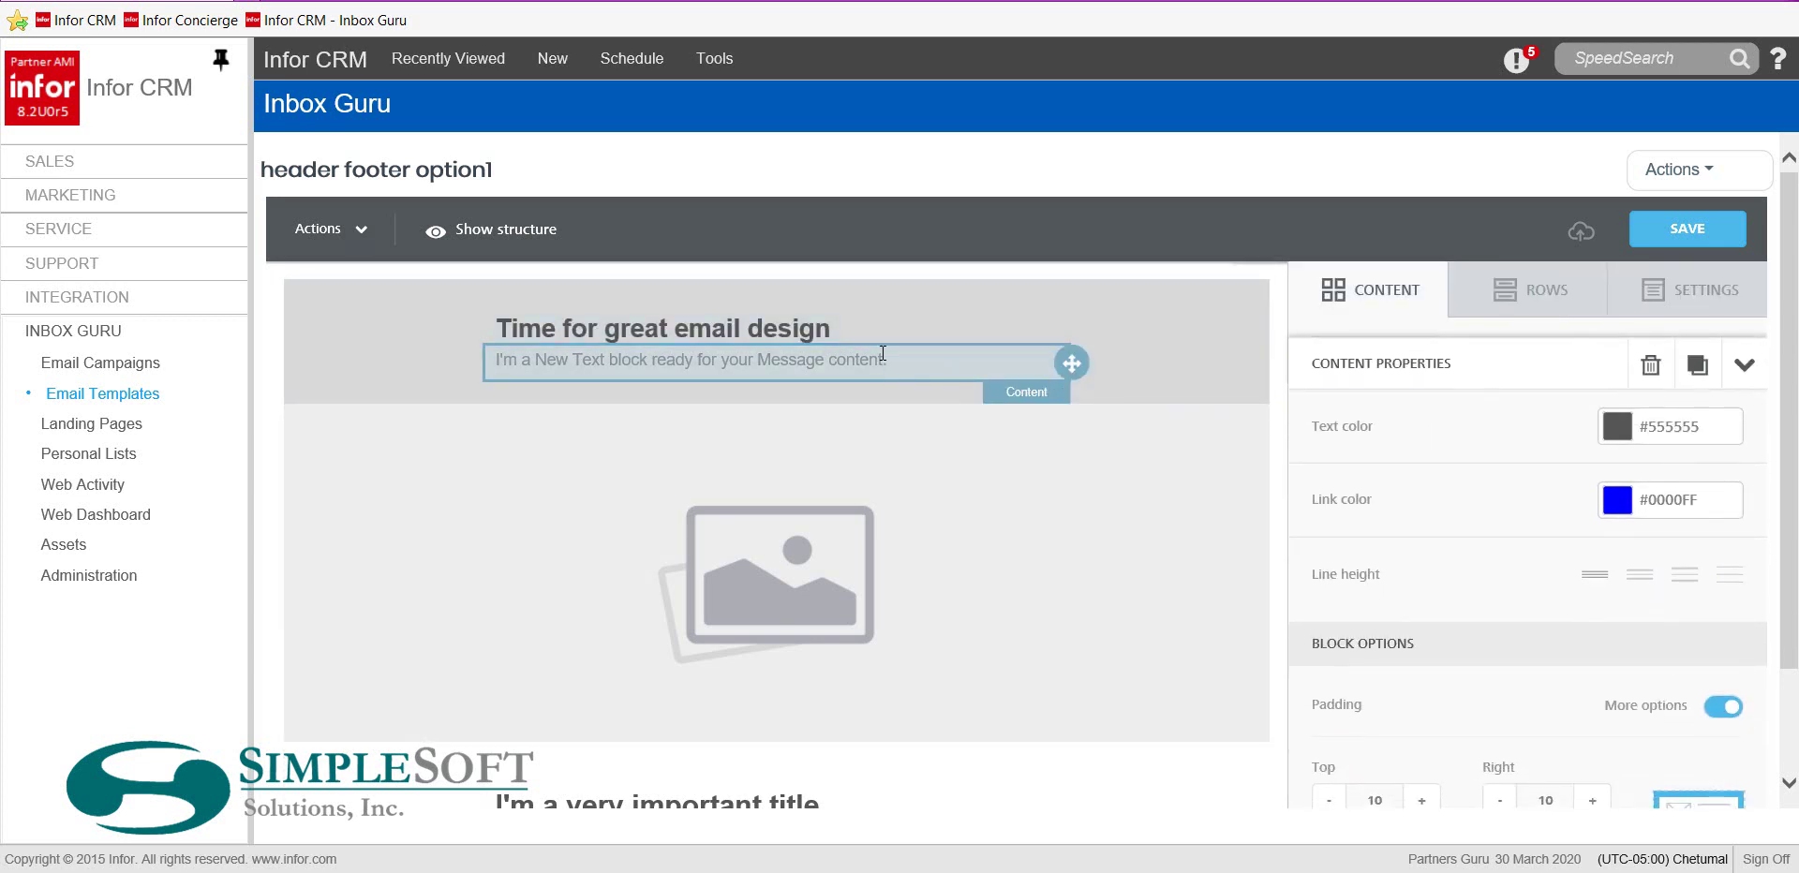
pyautogui.click(965, 367)
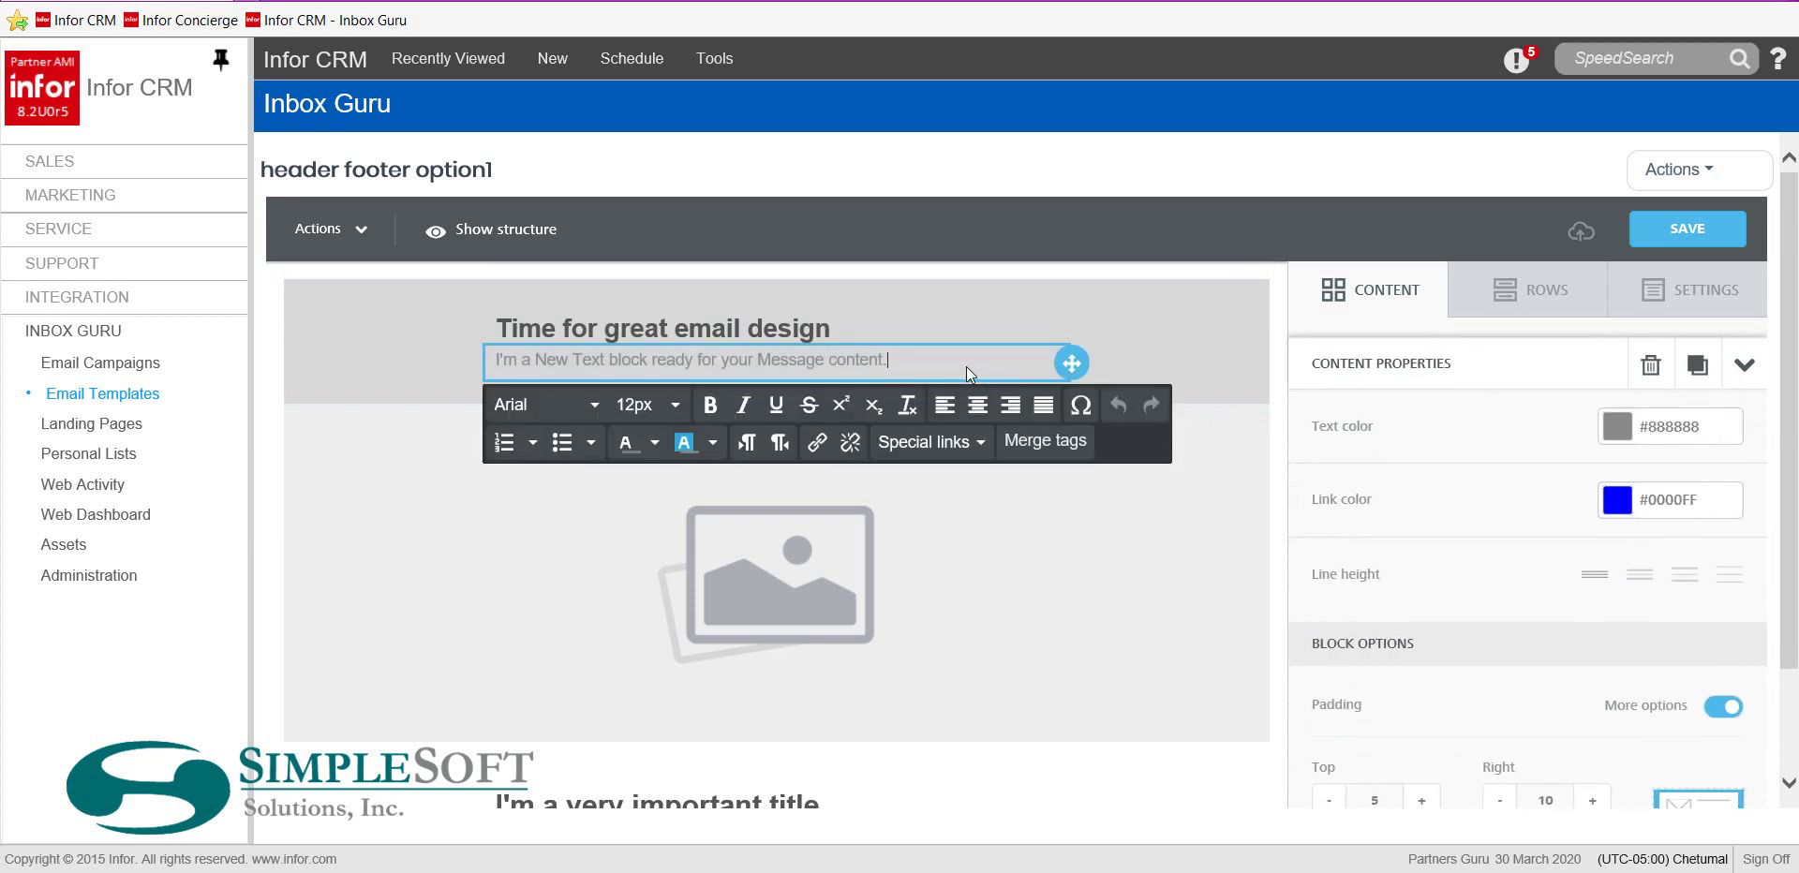
pyautogui.click(920, 322)
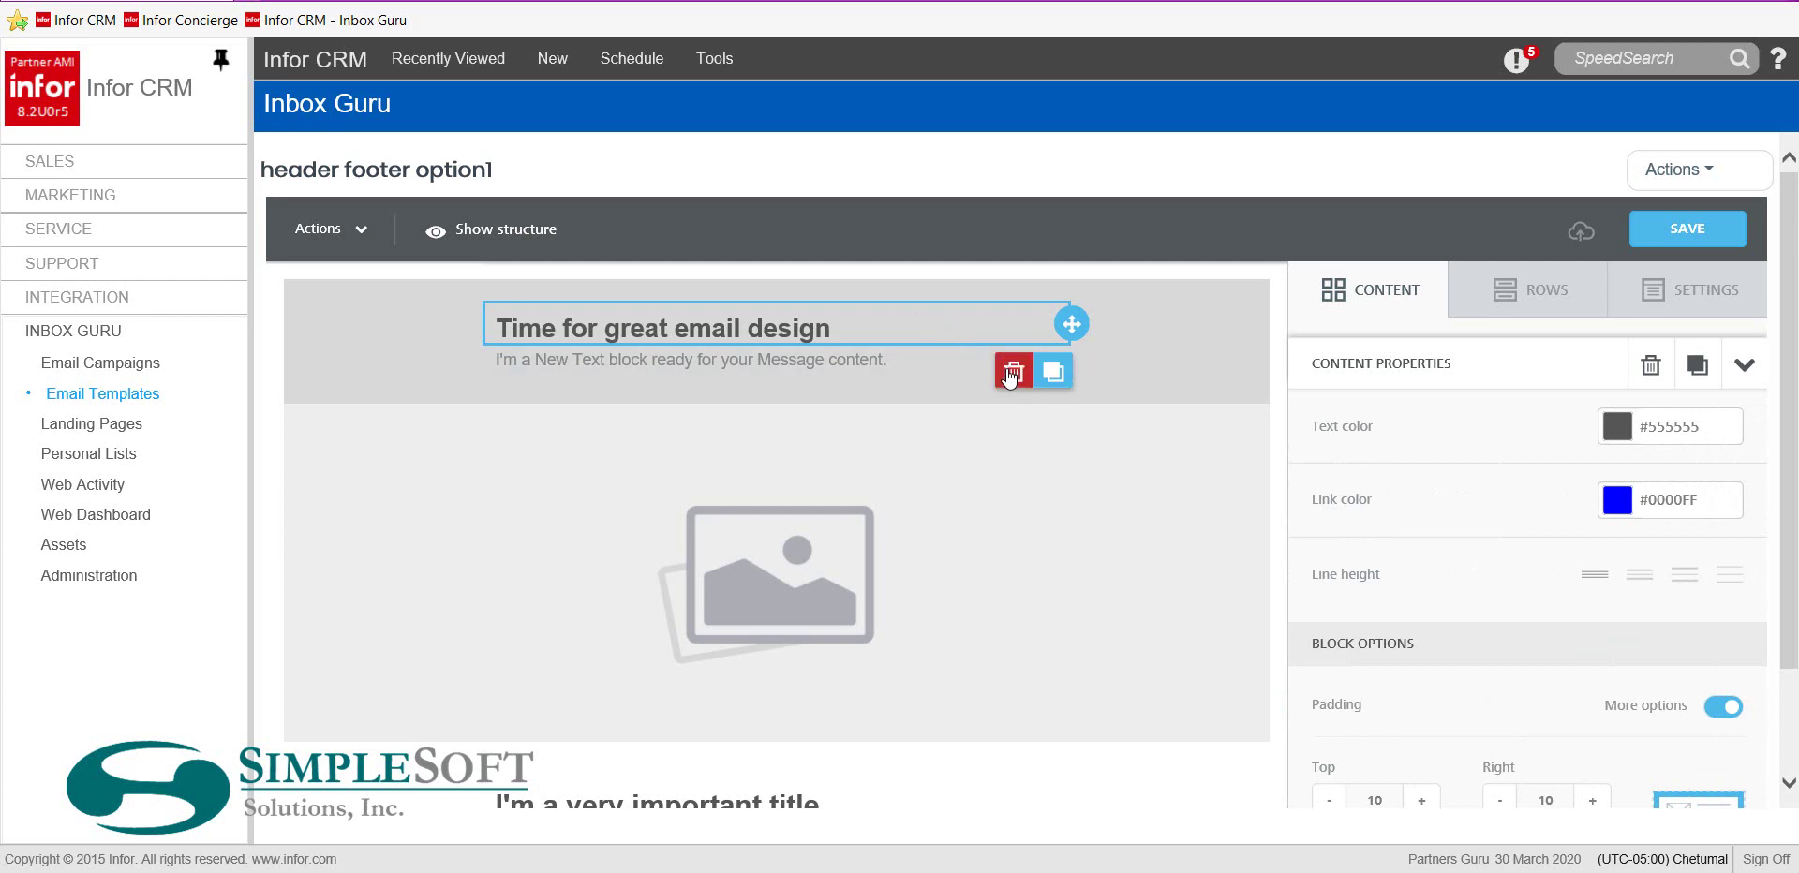
pyautogui.click(809, 333)
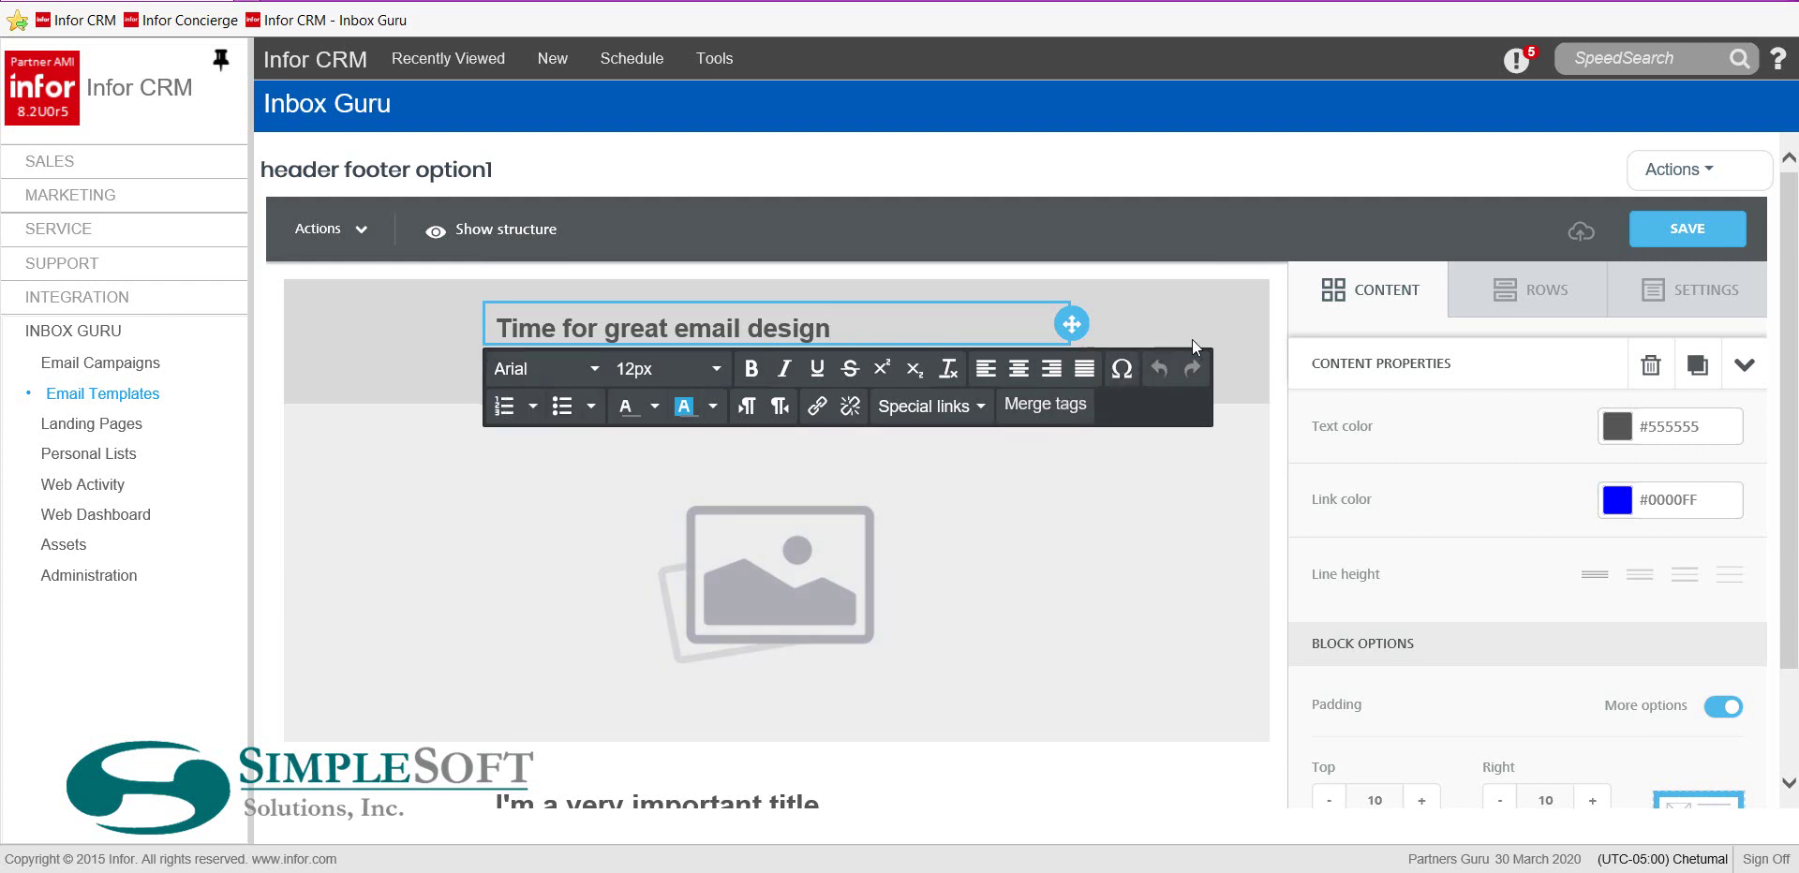
pyautogui.click(1199, 313)
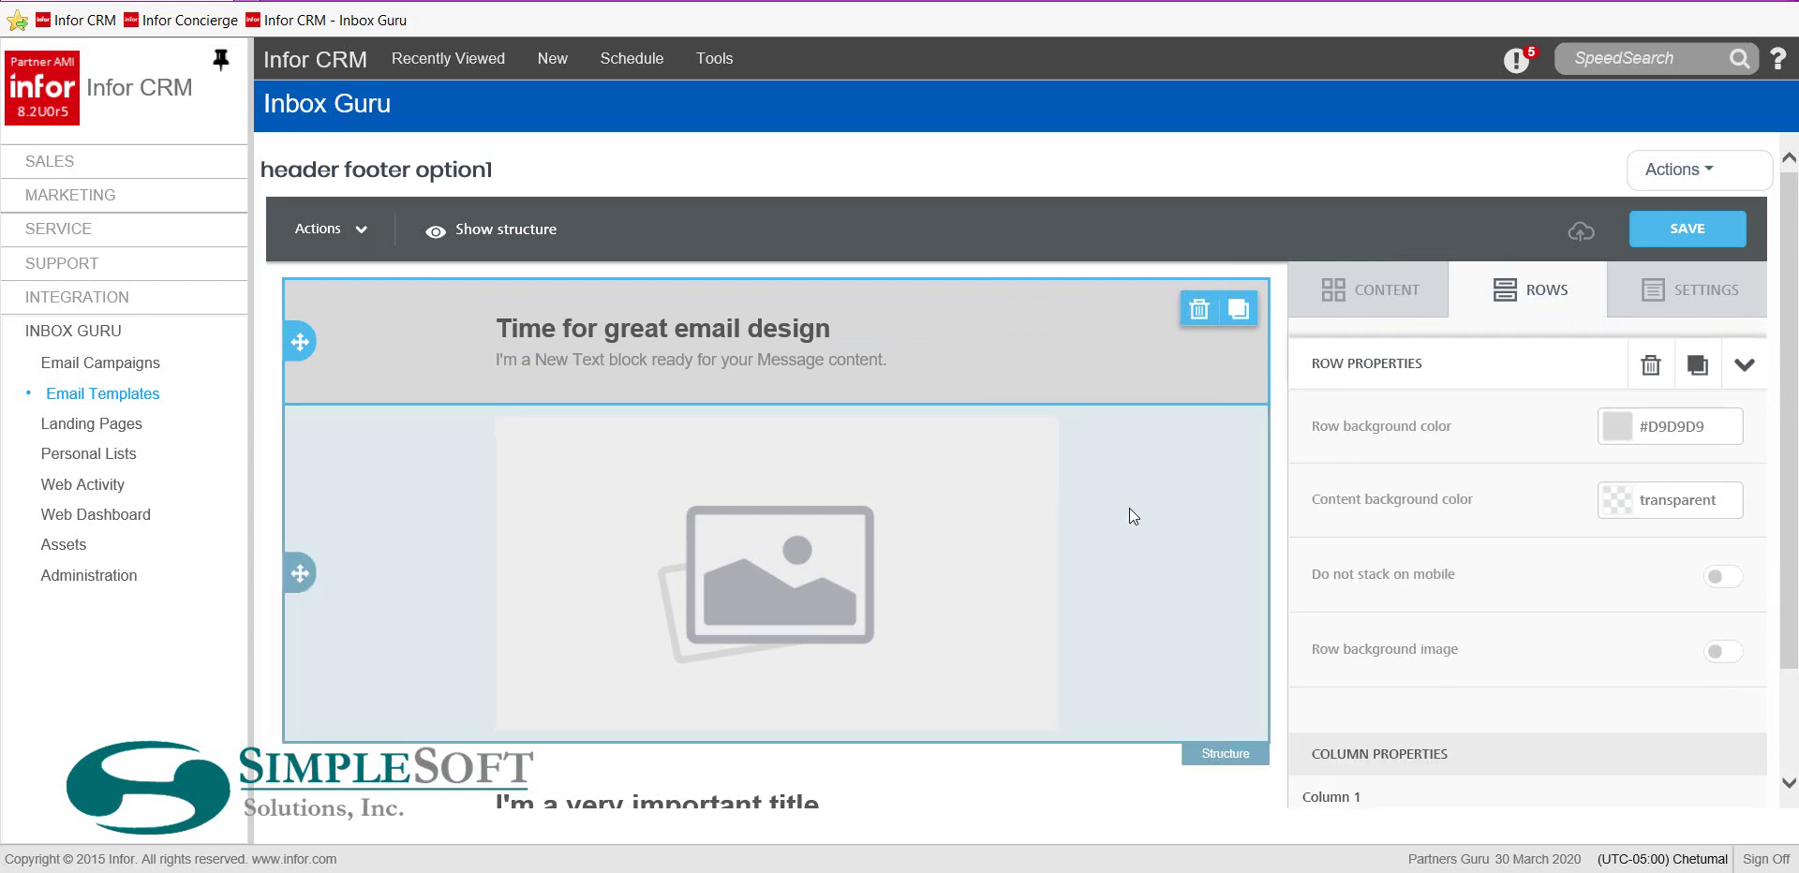
# Inspect the image row and placeholder image, then show the Rows layout list
pyautogui.click(1128, 508)
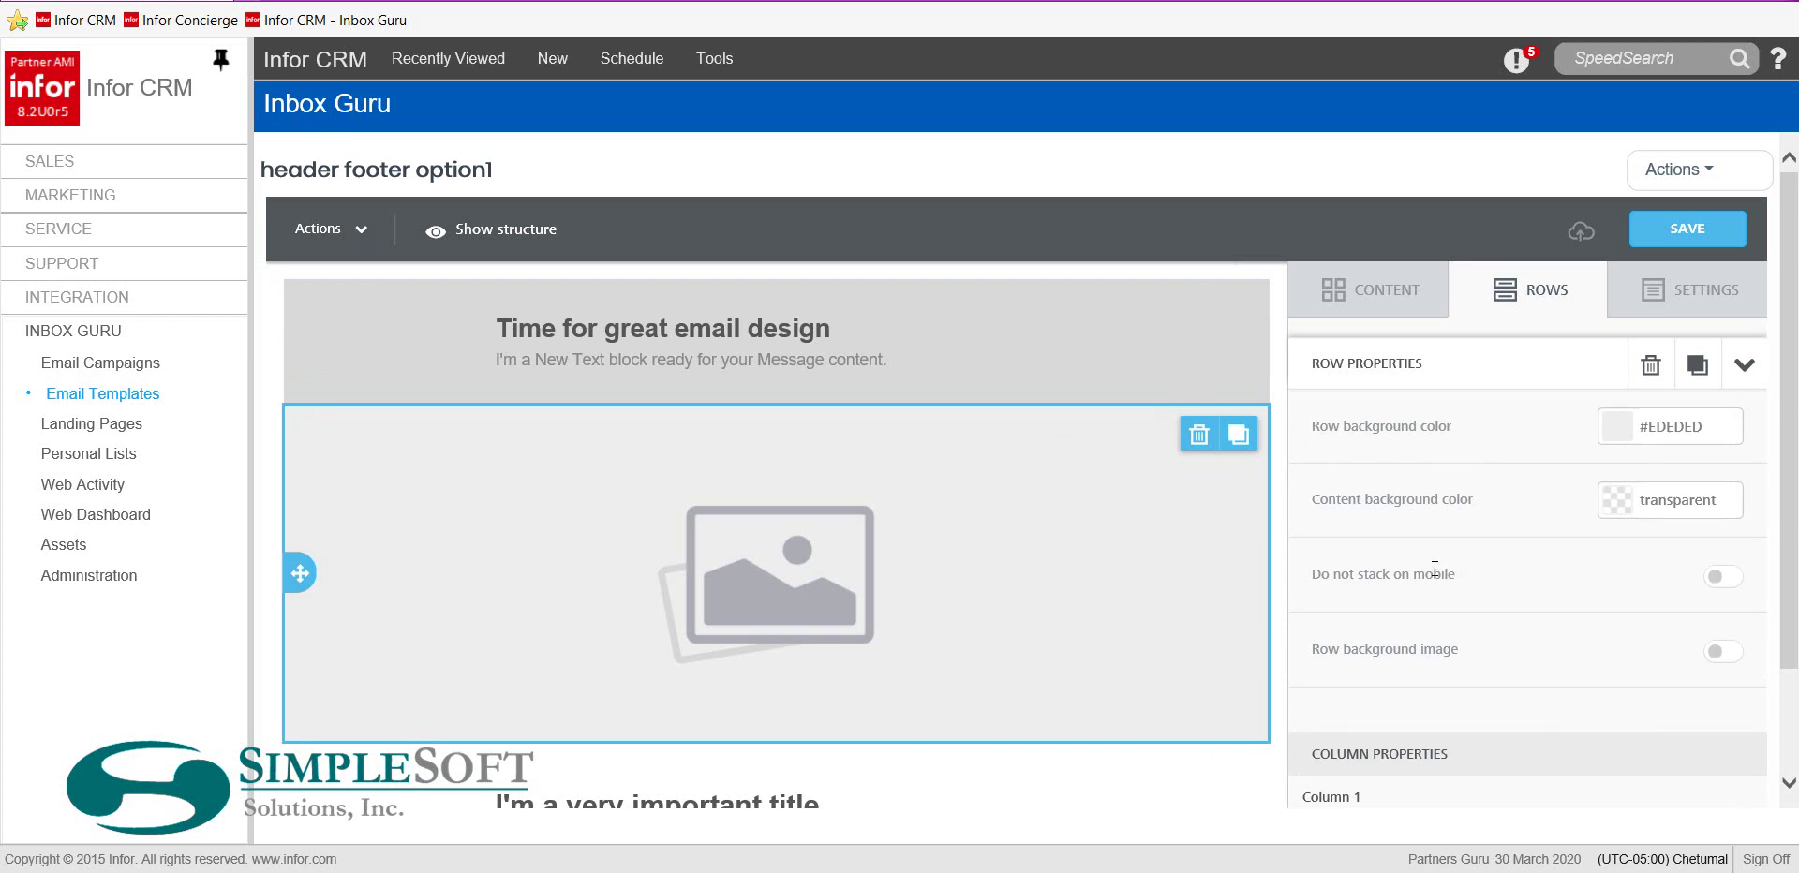
pyautogui.scroll(-3, 1442, 568)
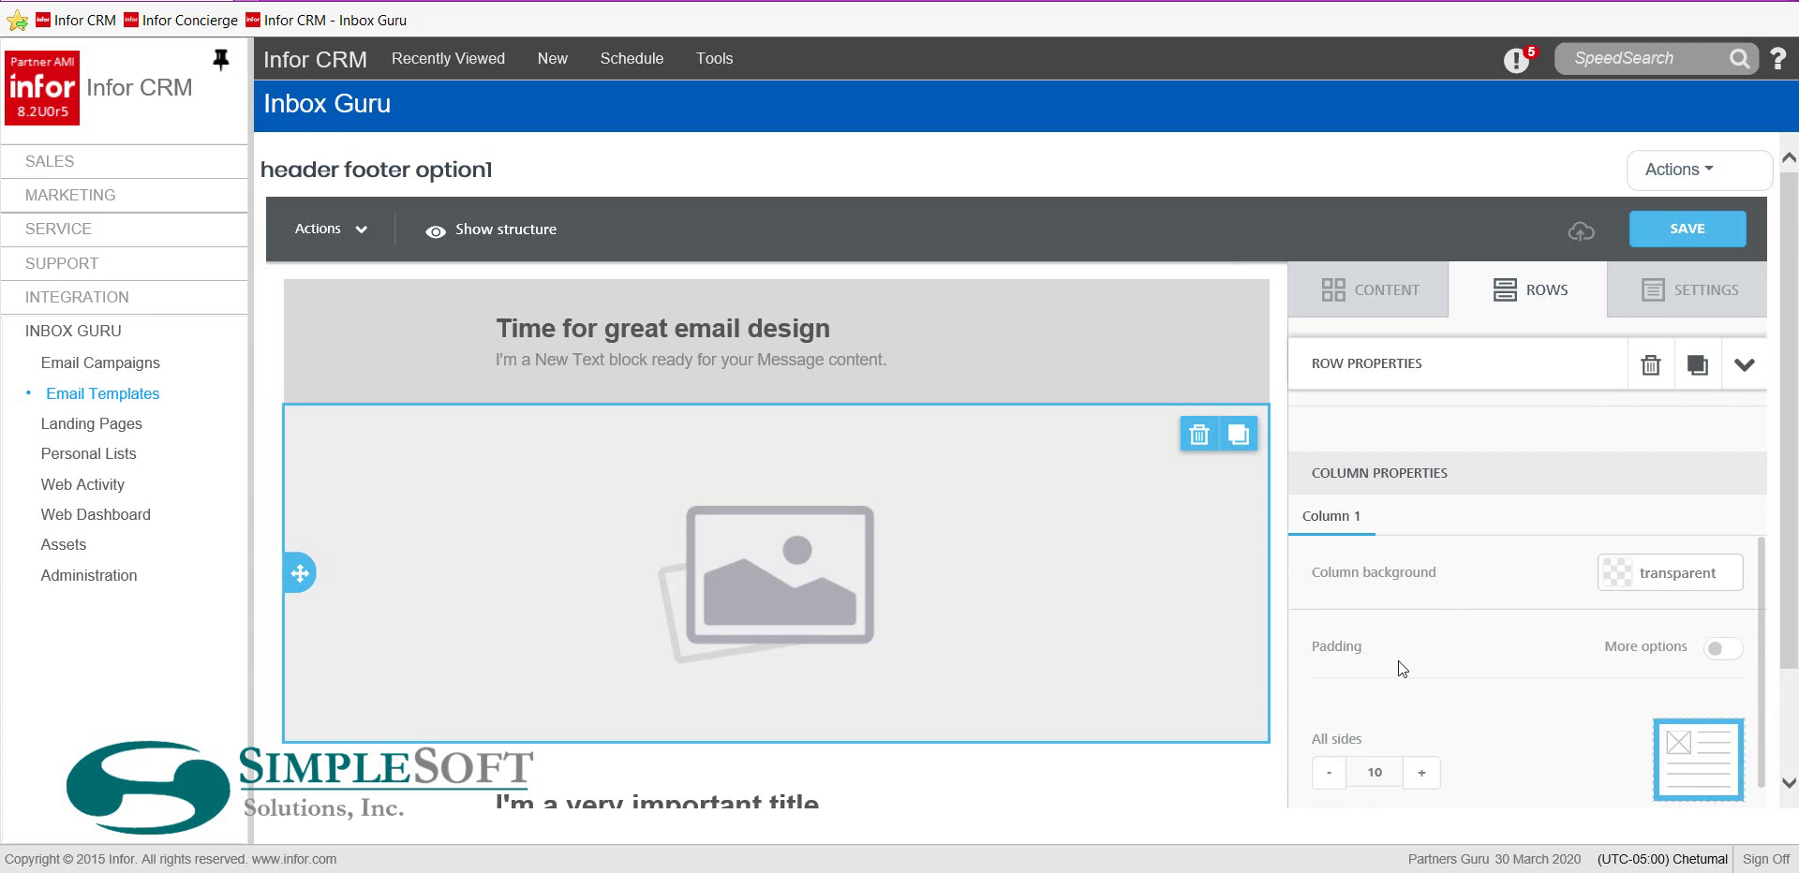
pyautogui.click(940, 594)
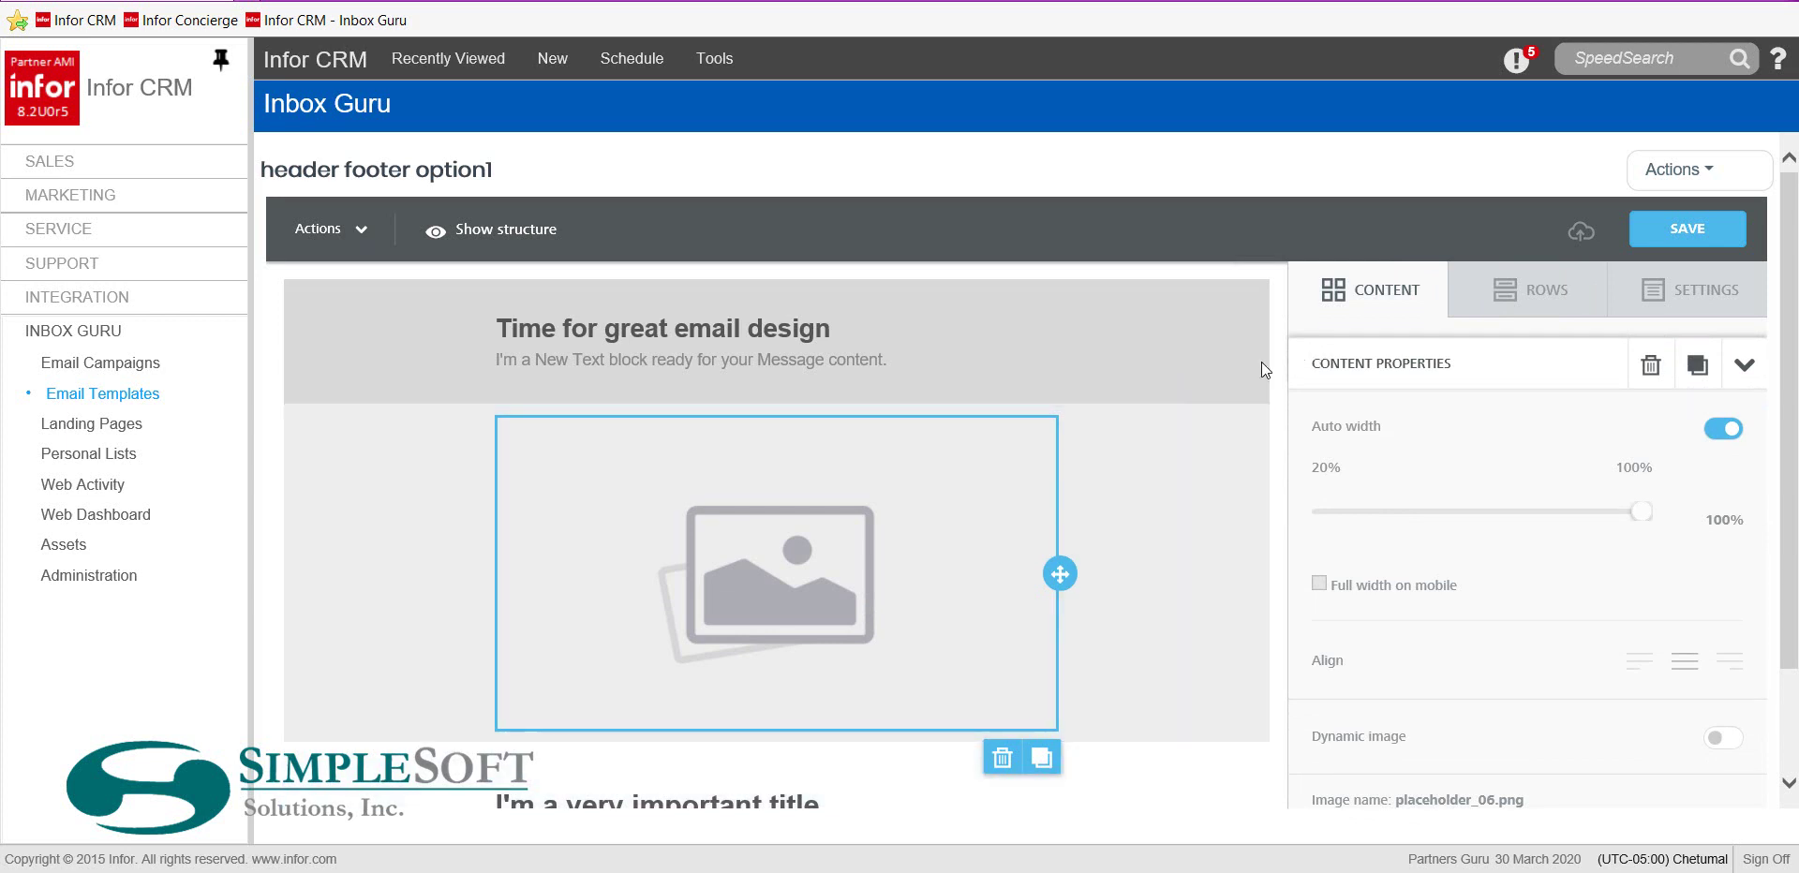
pyautogui.click(1502, 302)
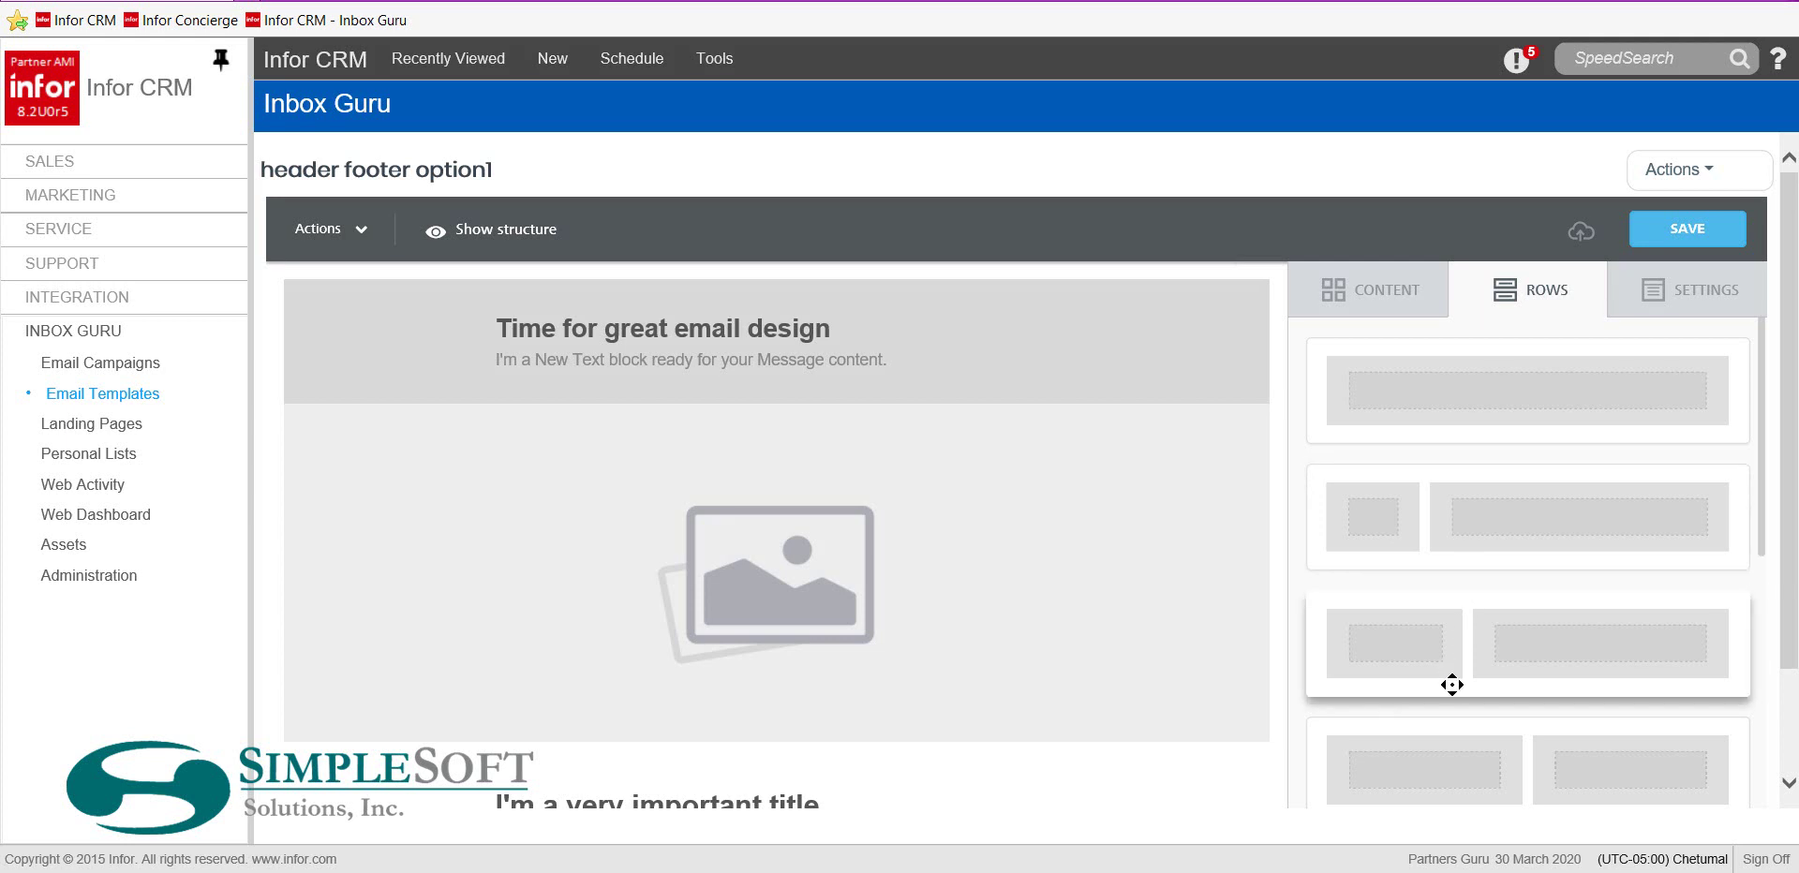
# Add a one-column row with an image block above the header and browse the File manager
pyautogui.moveTo(1473, 398); pyautogui.dragTo(1039, 292)
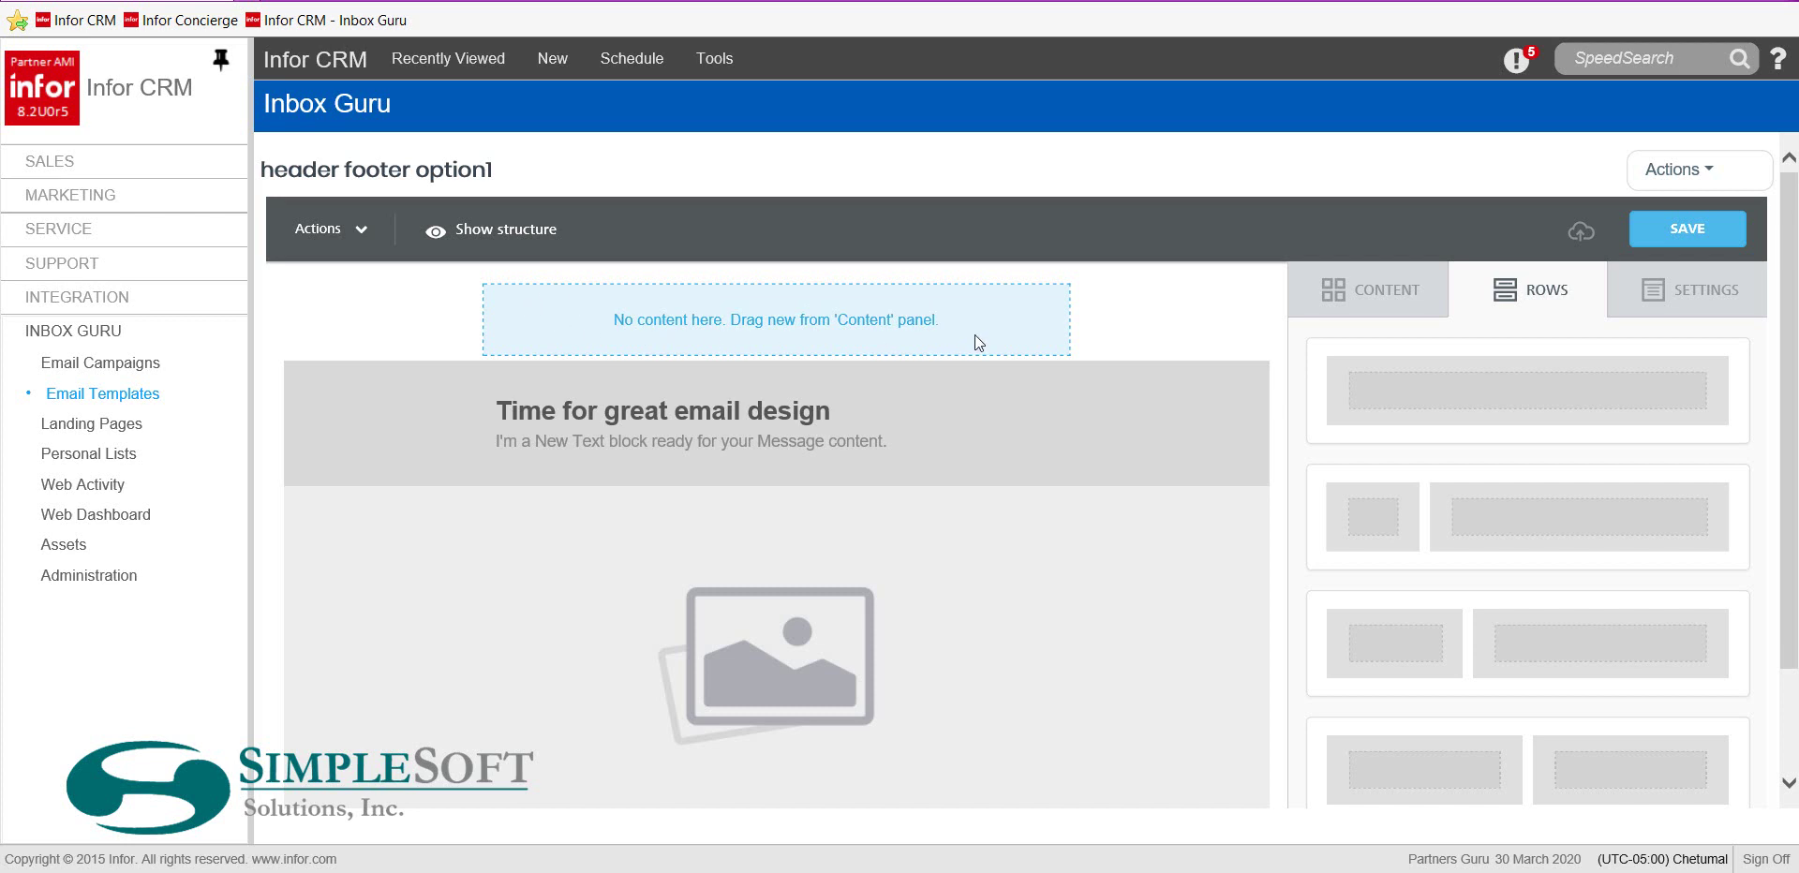
pyautogui.click(1354, 292)
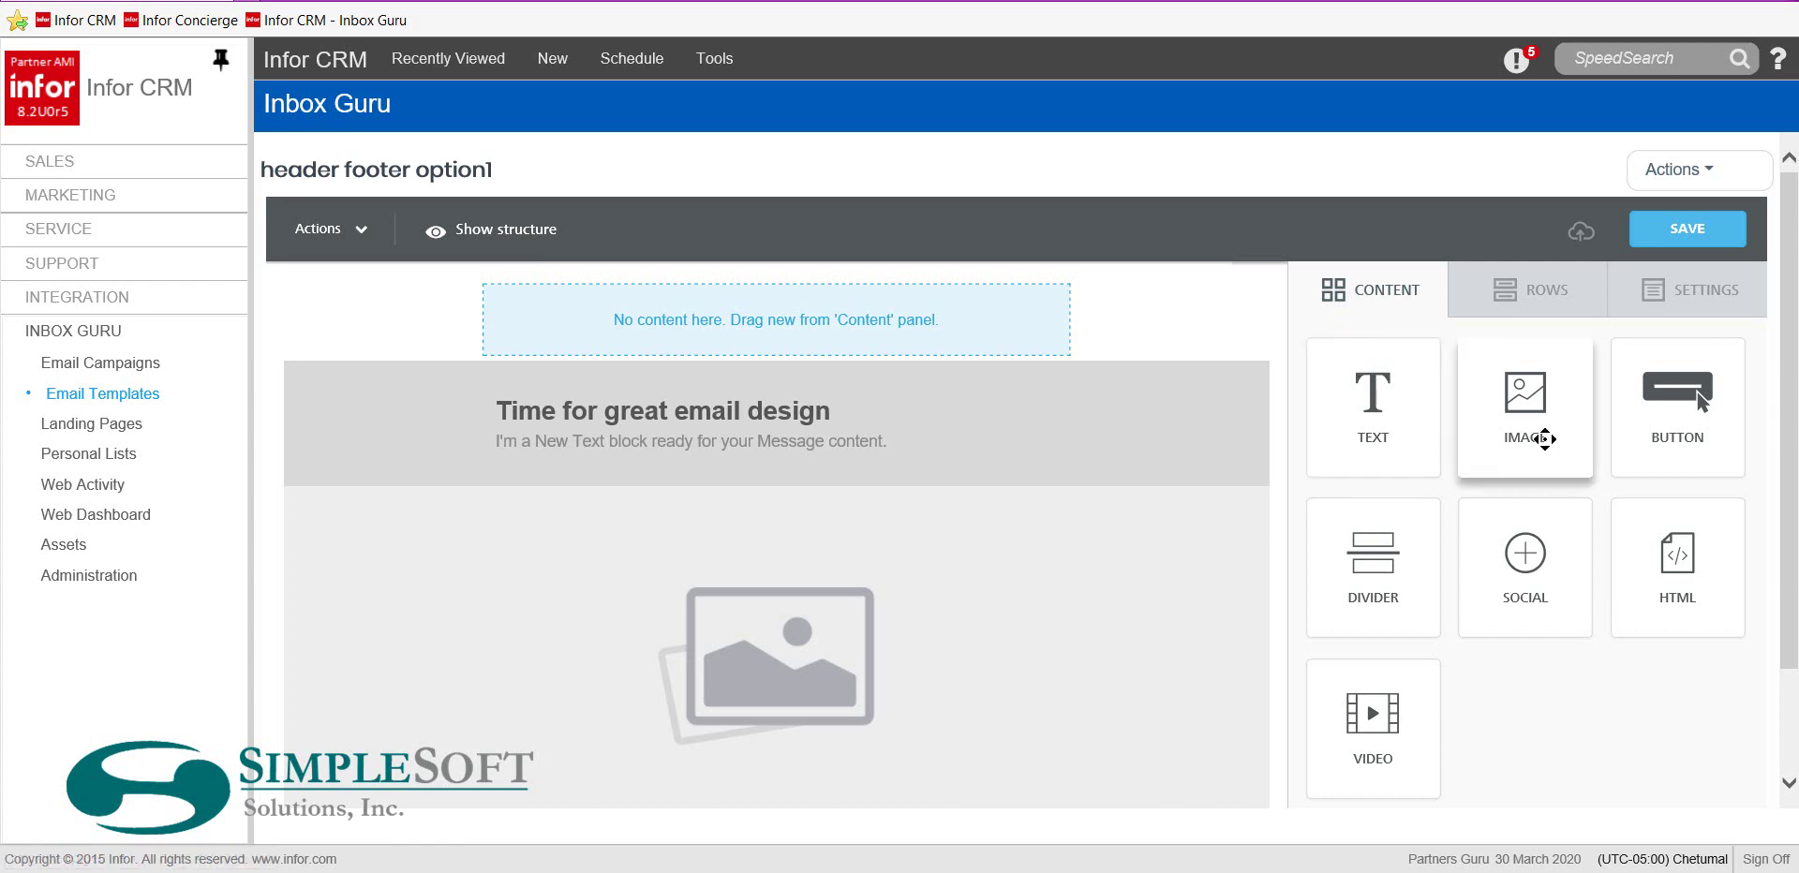
pyautogui.moveTo(1533, 409); pyautogui.dragTo(898, 300)
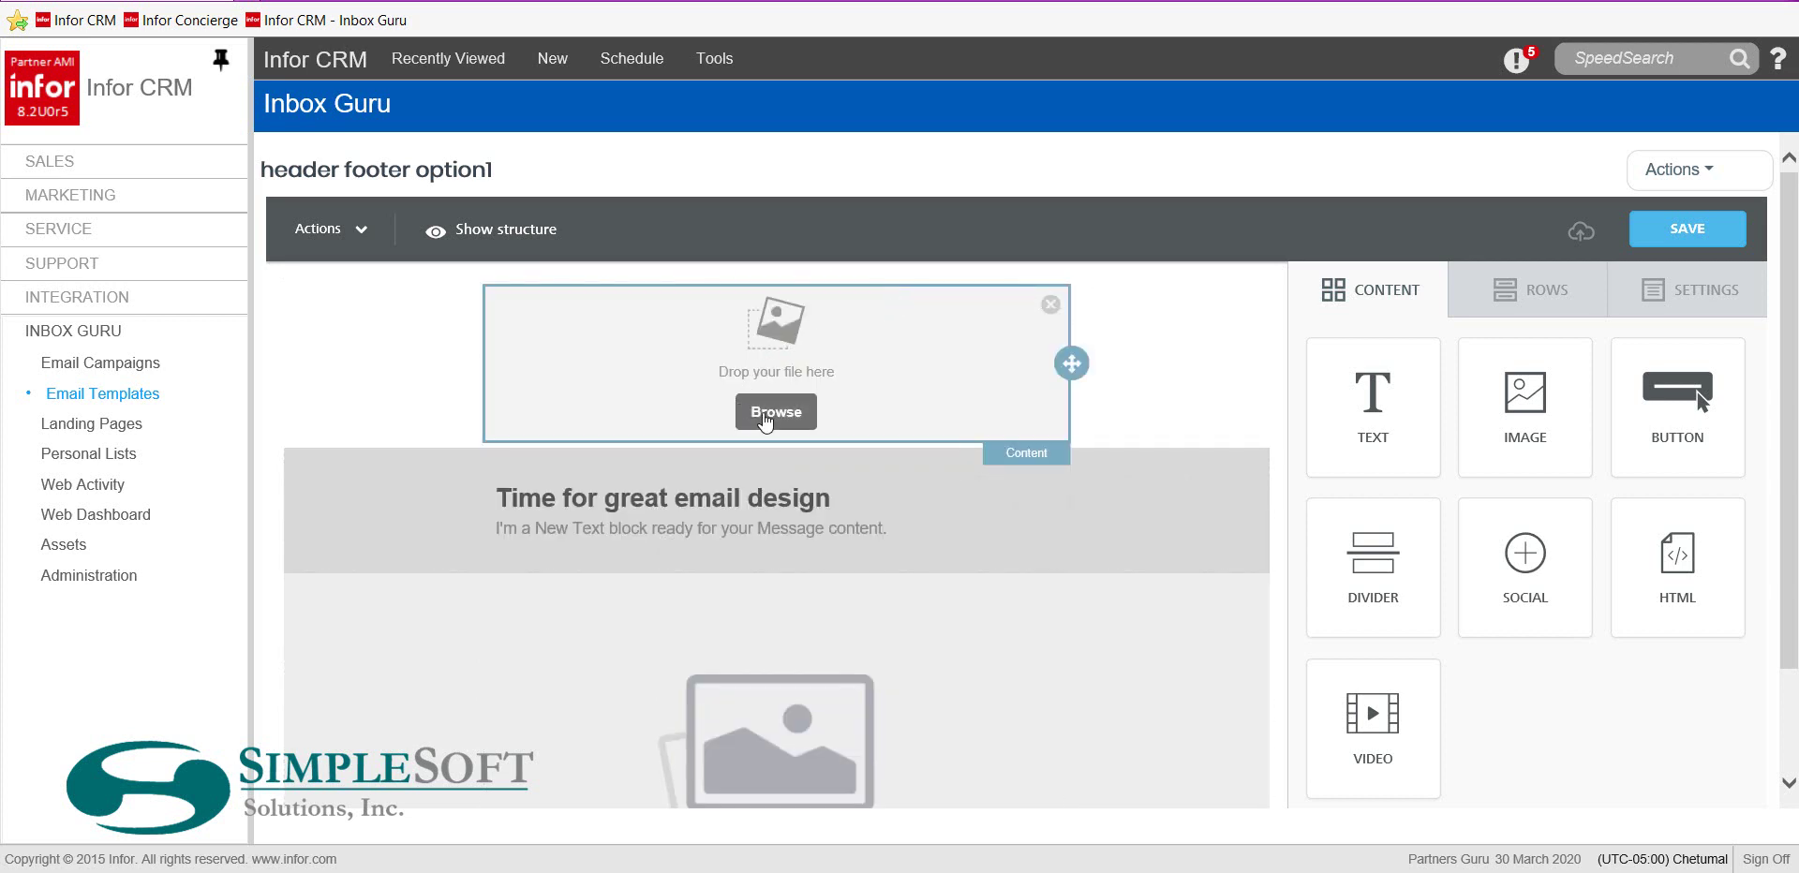
pyautogui.click(765, 418)
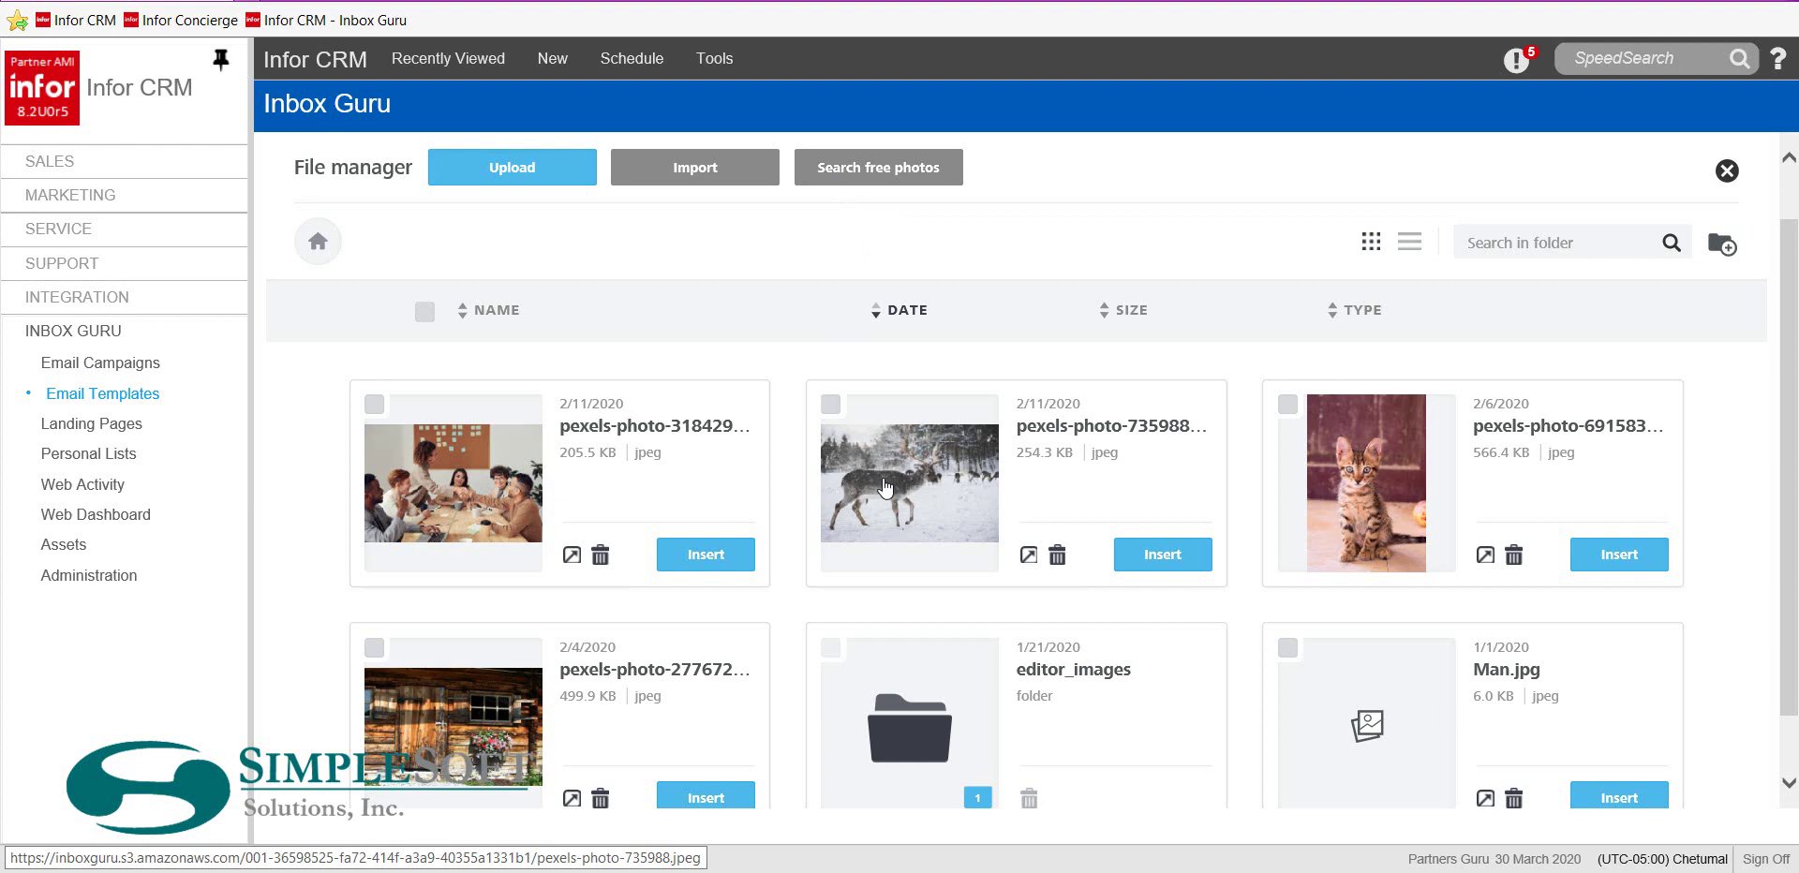
# Insert InboxGuru.PNG from the File manager into the new top row
pyautogui.scroll(-10, 955, 587)
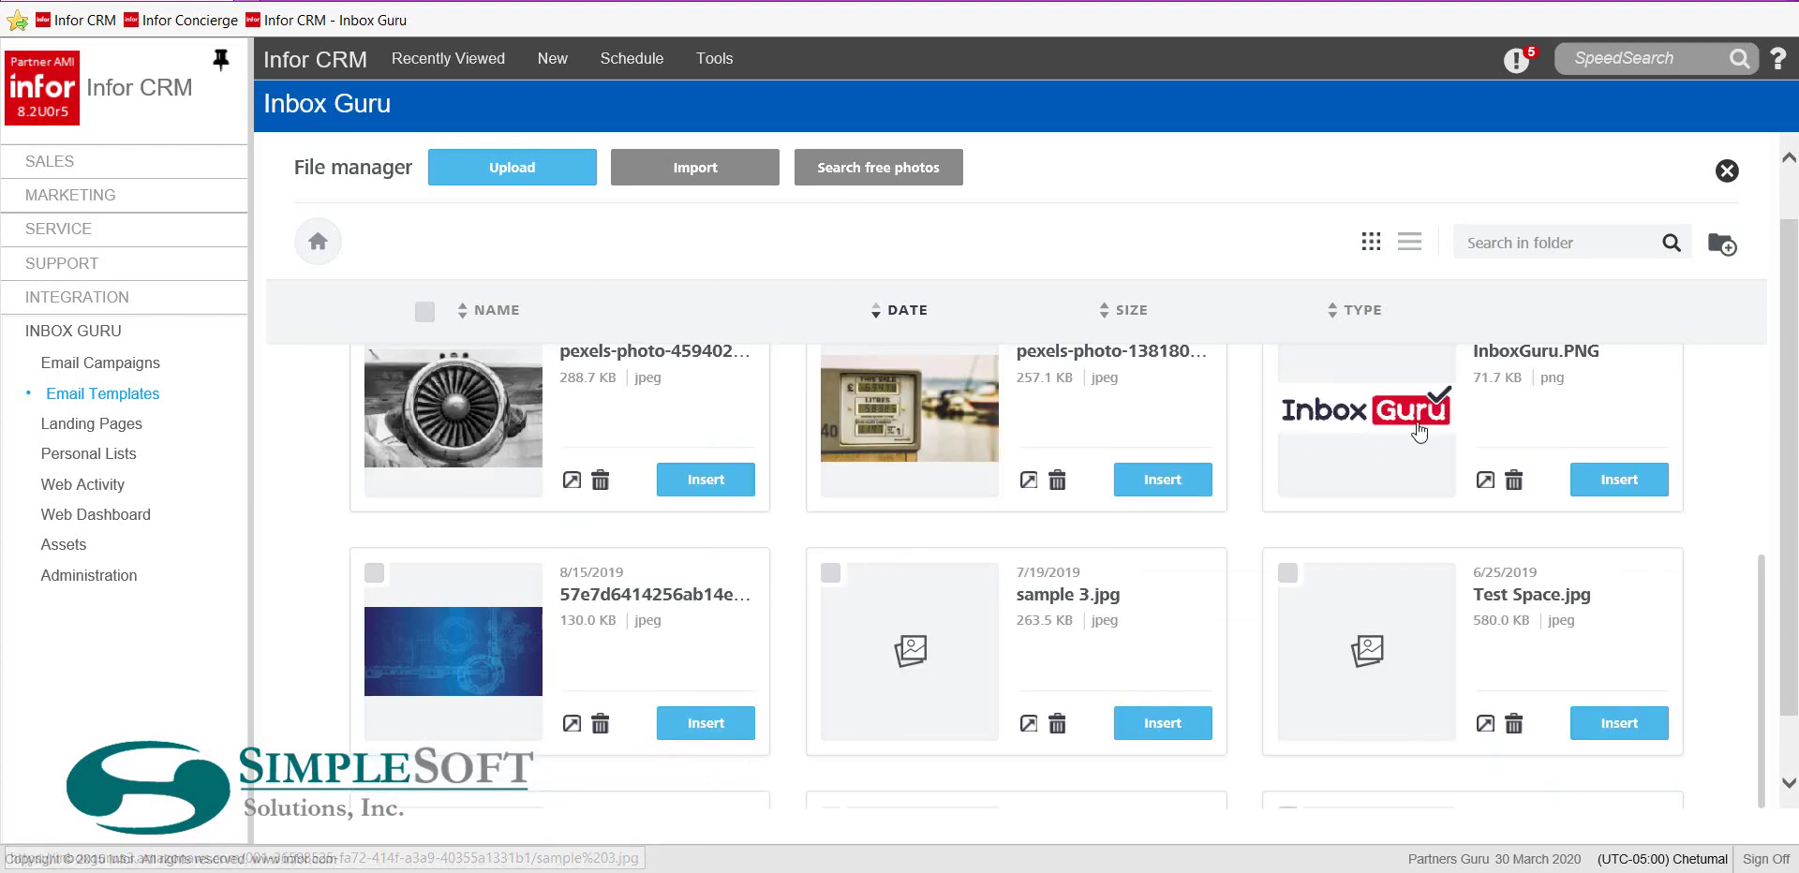
pyautogui.click(1618, 480)
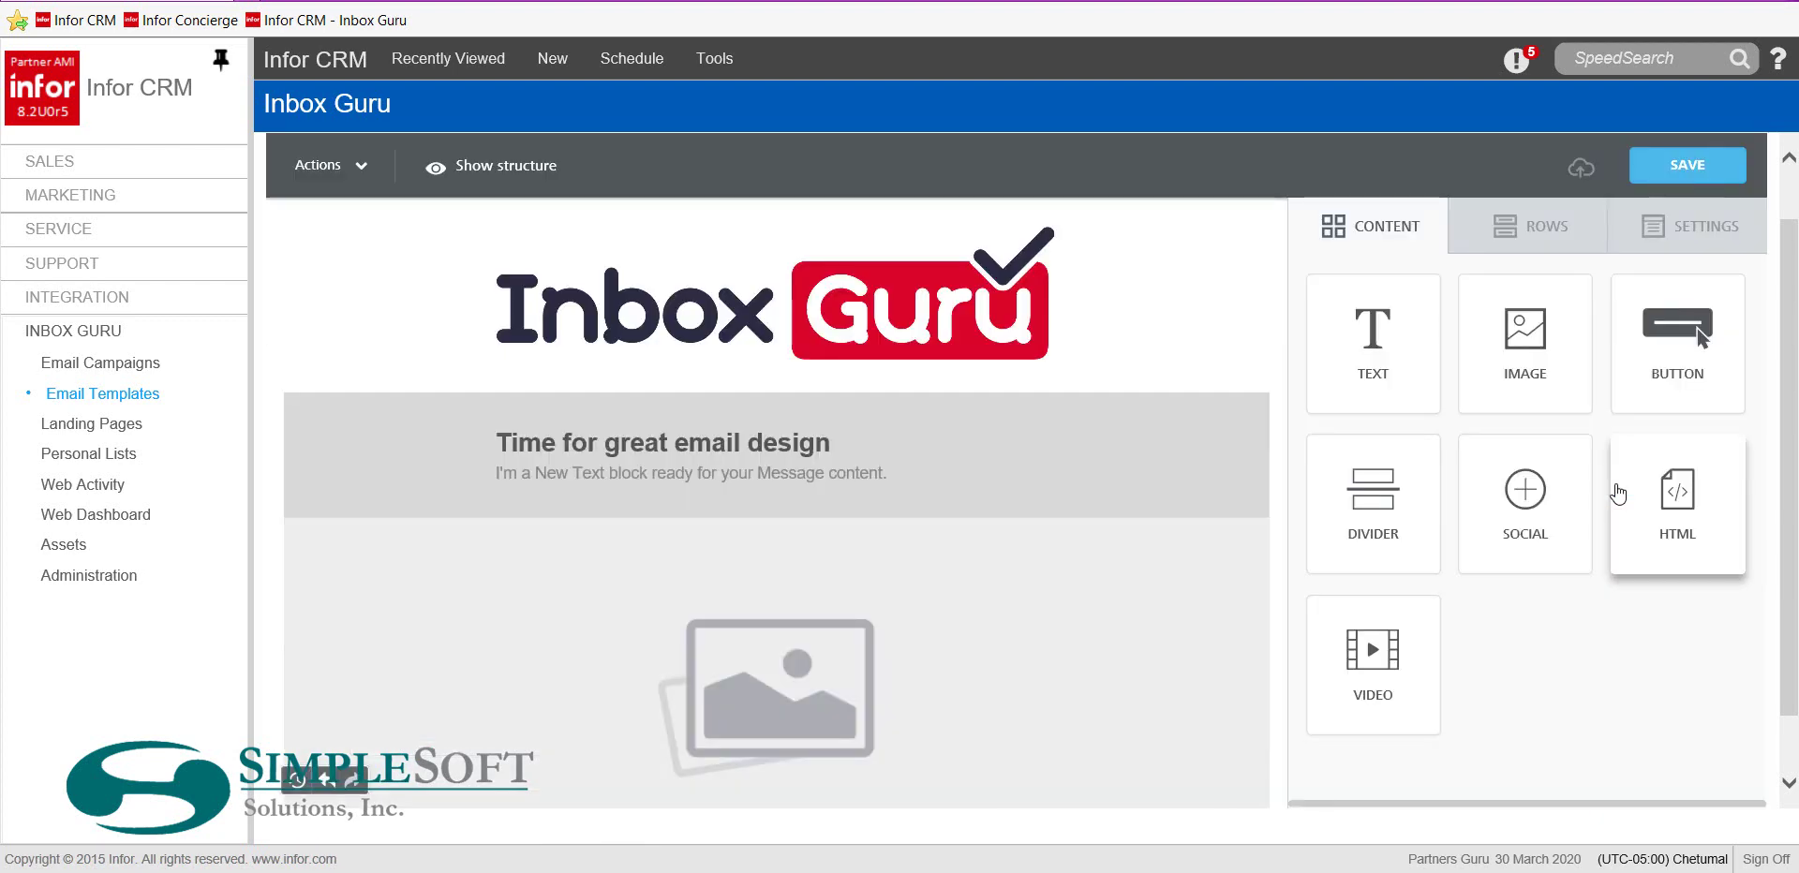
# Select the logo, then select the social icons block in the dark footer
pyautogui.click(890, 305)
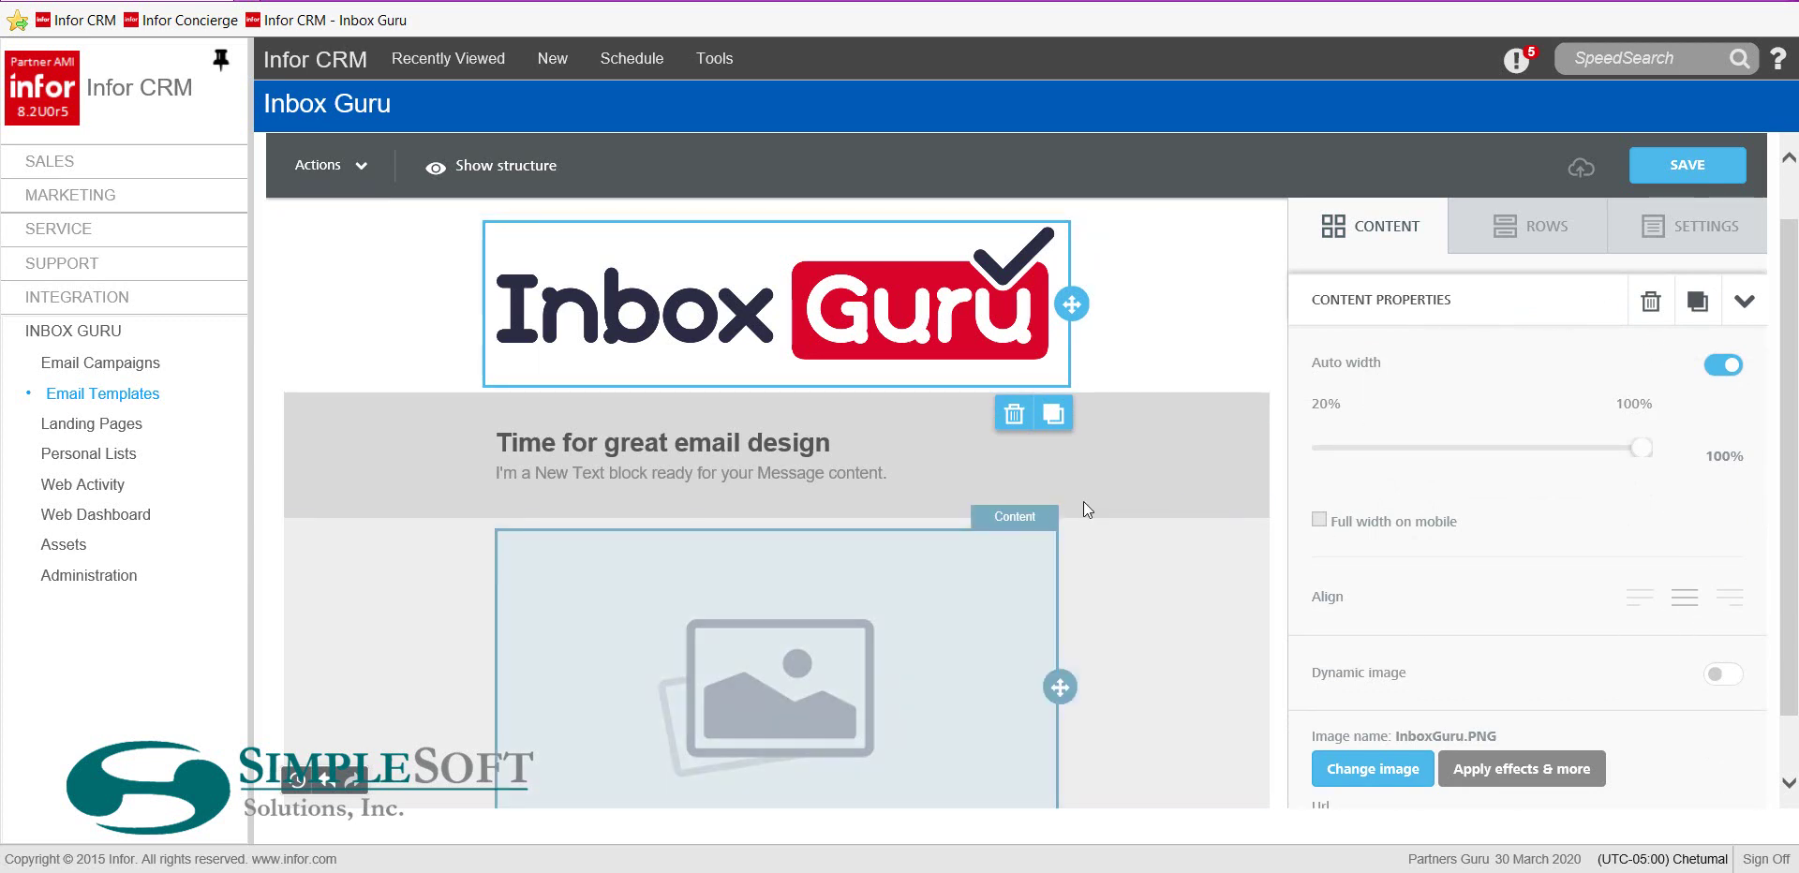
pyautogui.scroll(-3, 1183, 514)
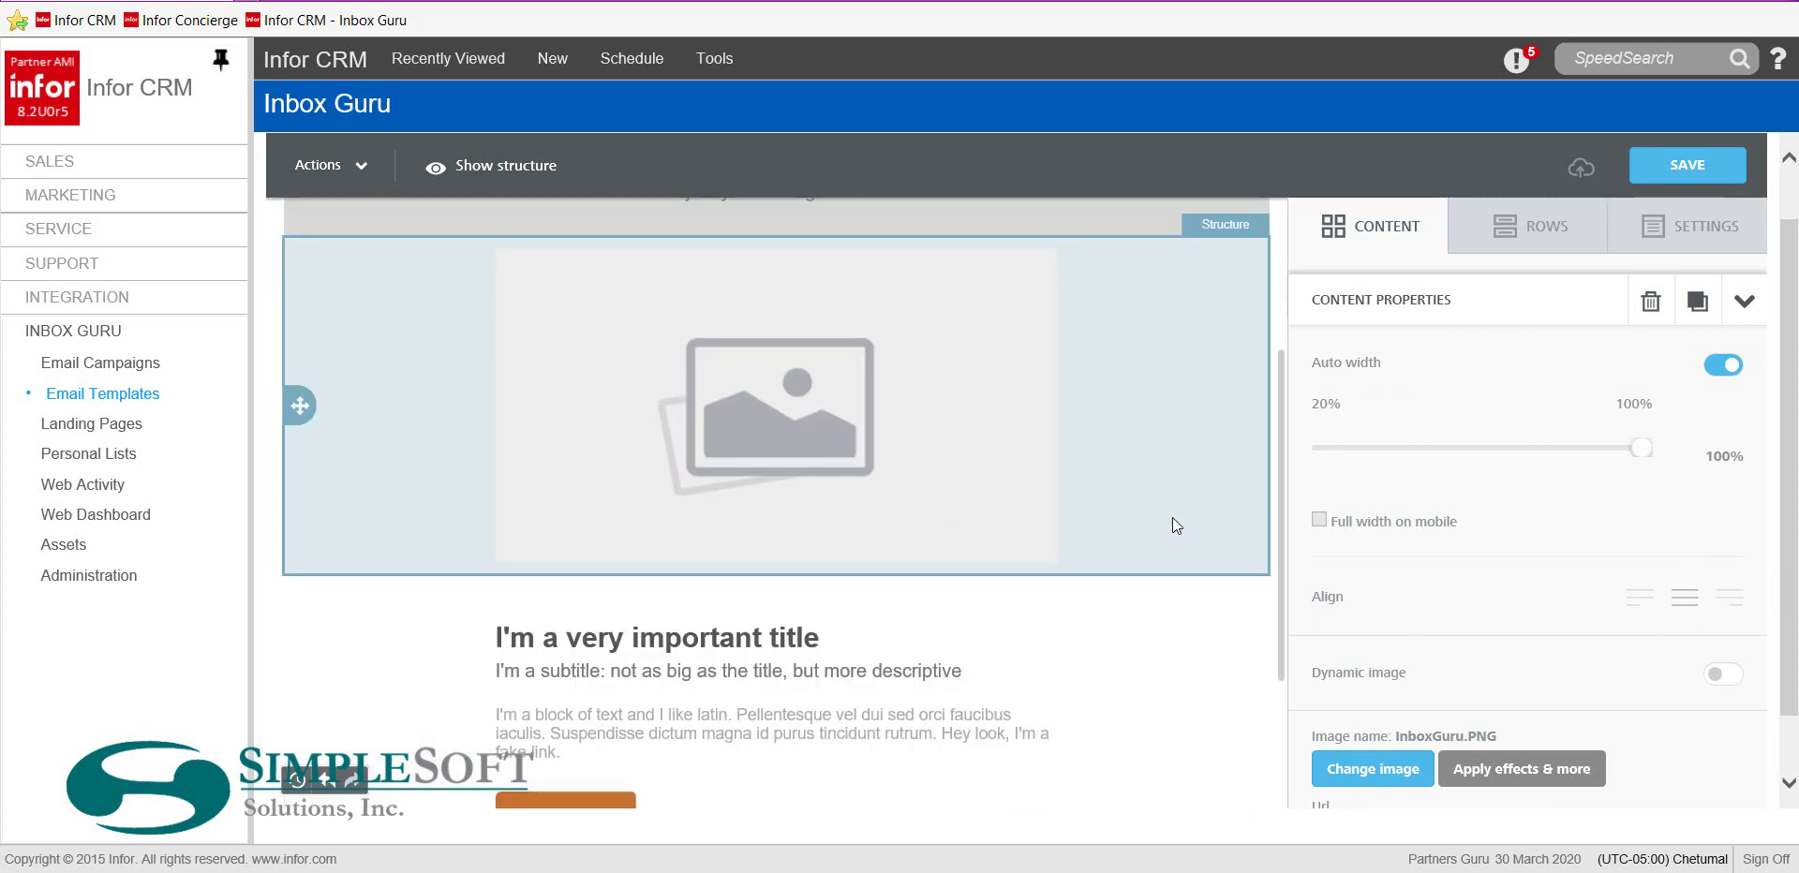
pyautogui.scroll(-3, 1169, 525)
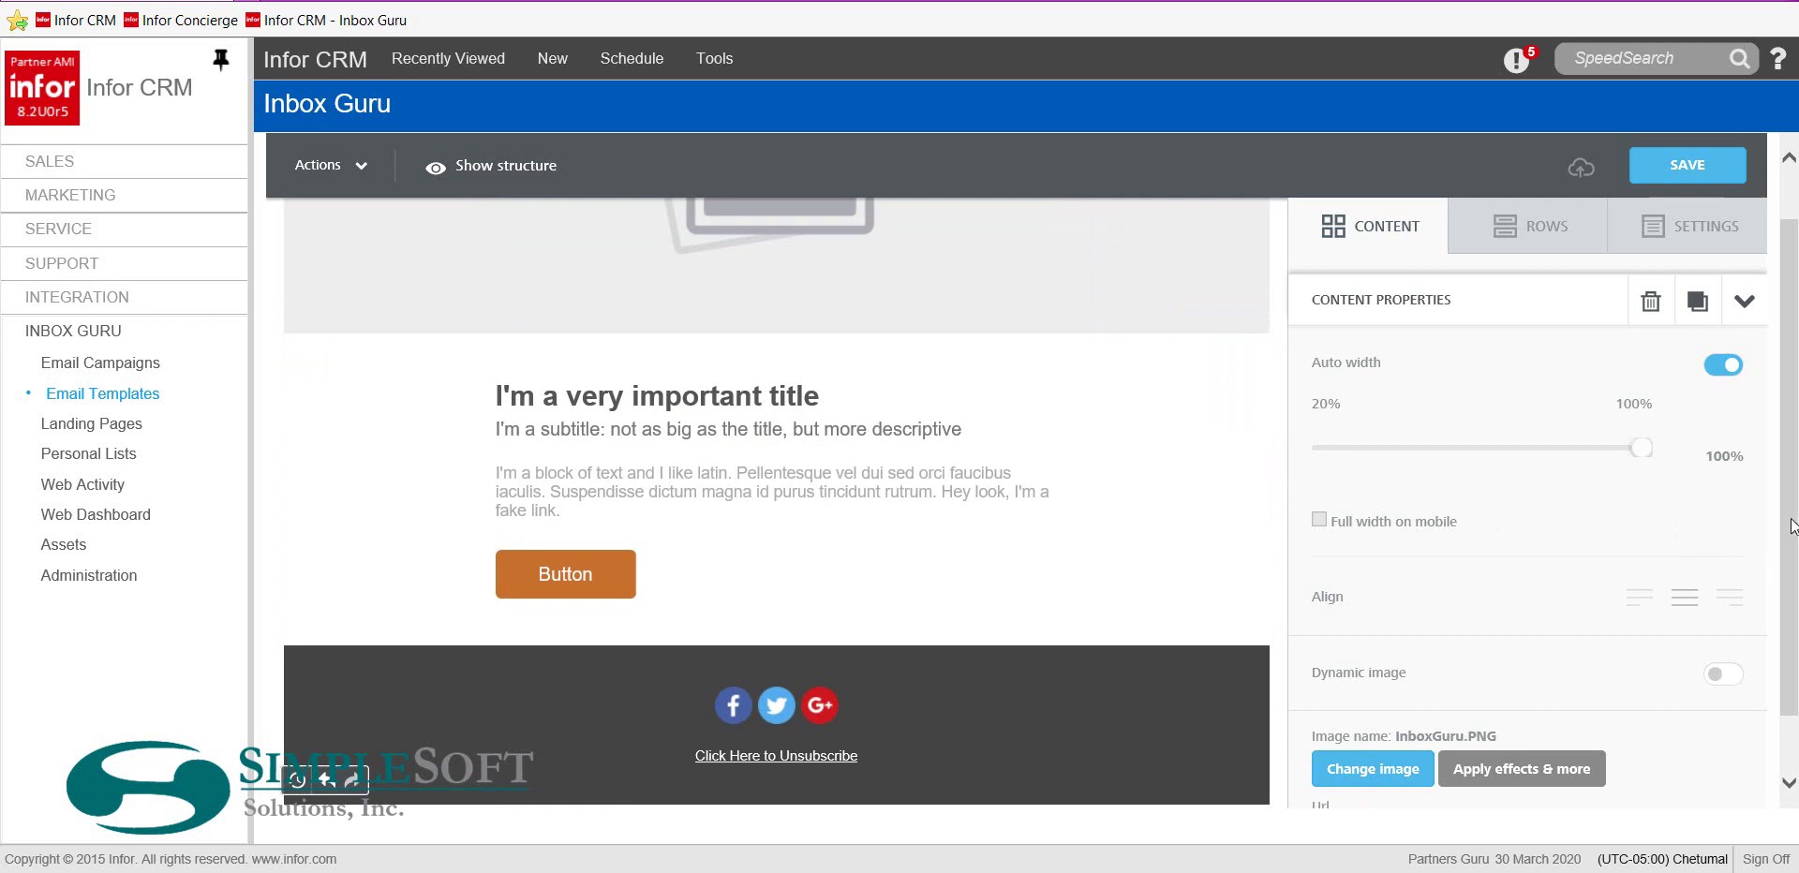
pyautogui.scroll(-1, 1791, 524)
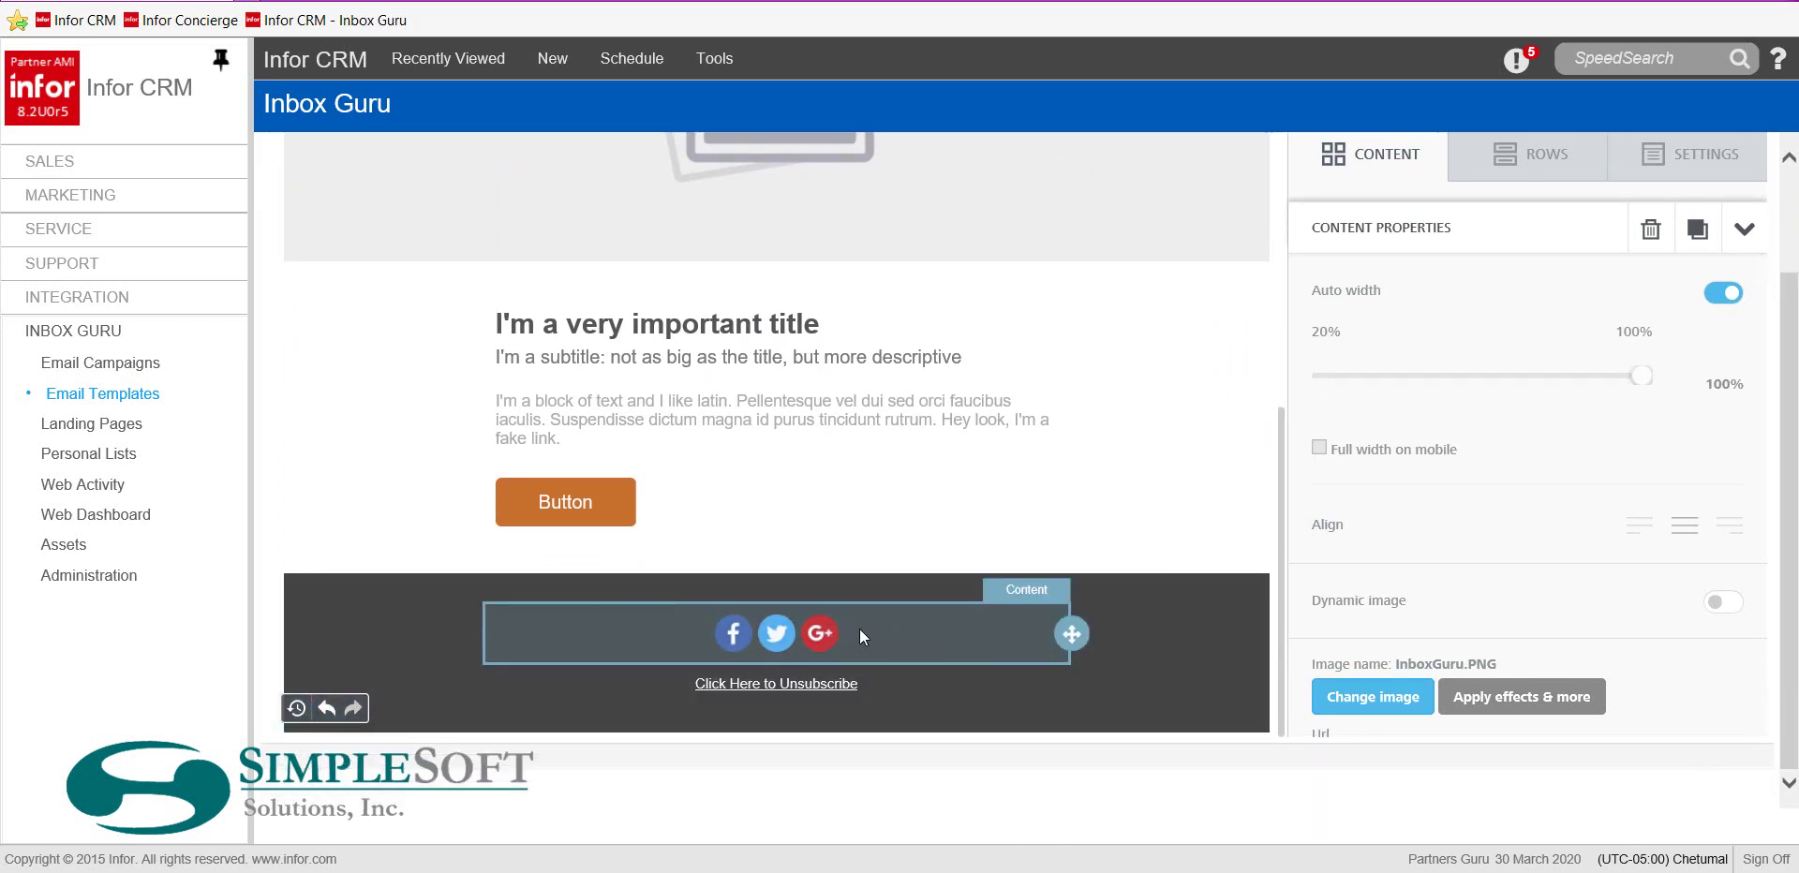
pyautogui.click(859, 627)
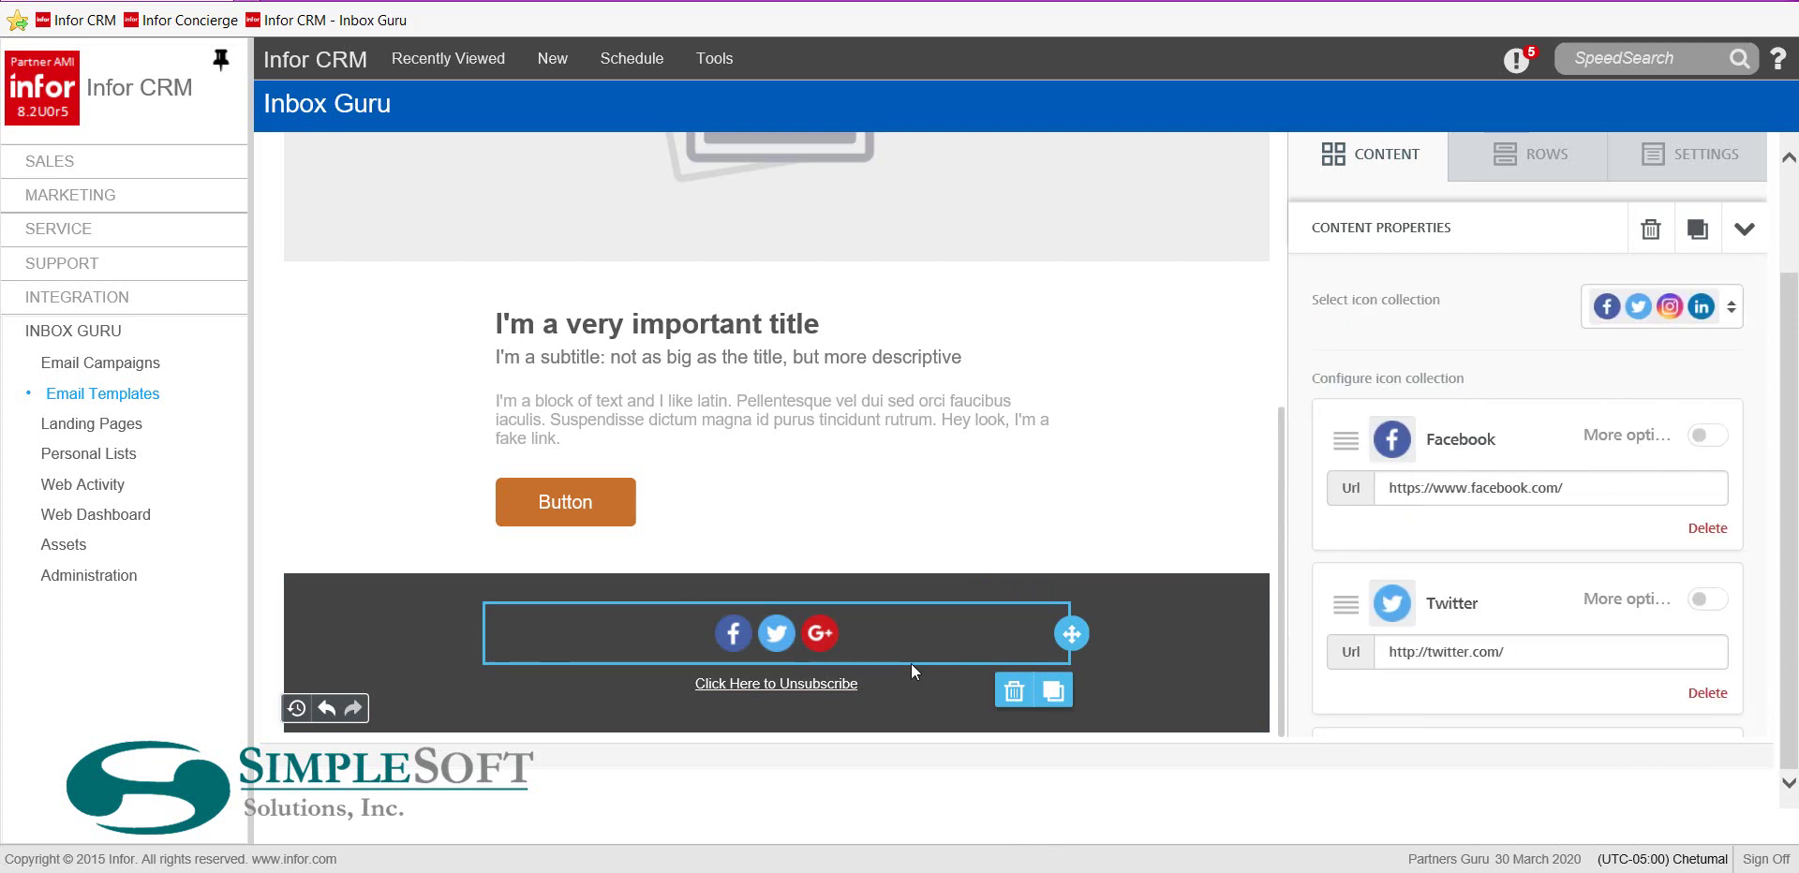
# Change the Facebook icon's link to facebook.com/abccorp
pyautogui.click(1580, 487)
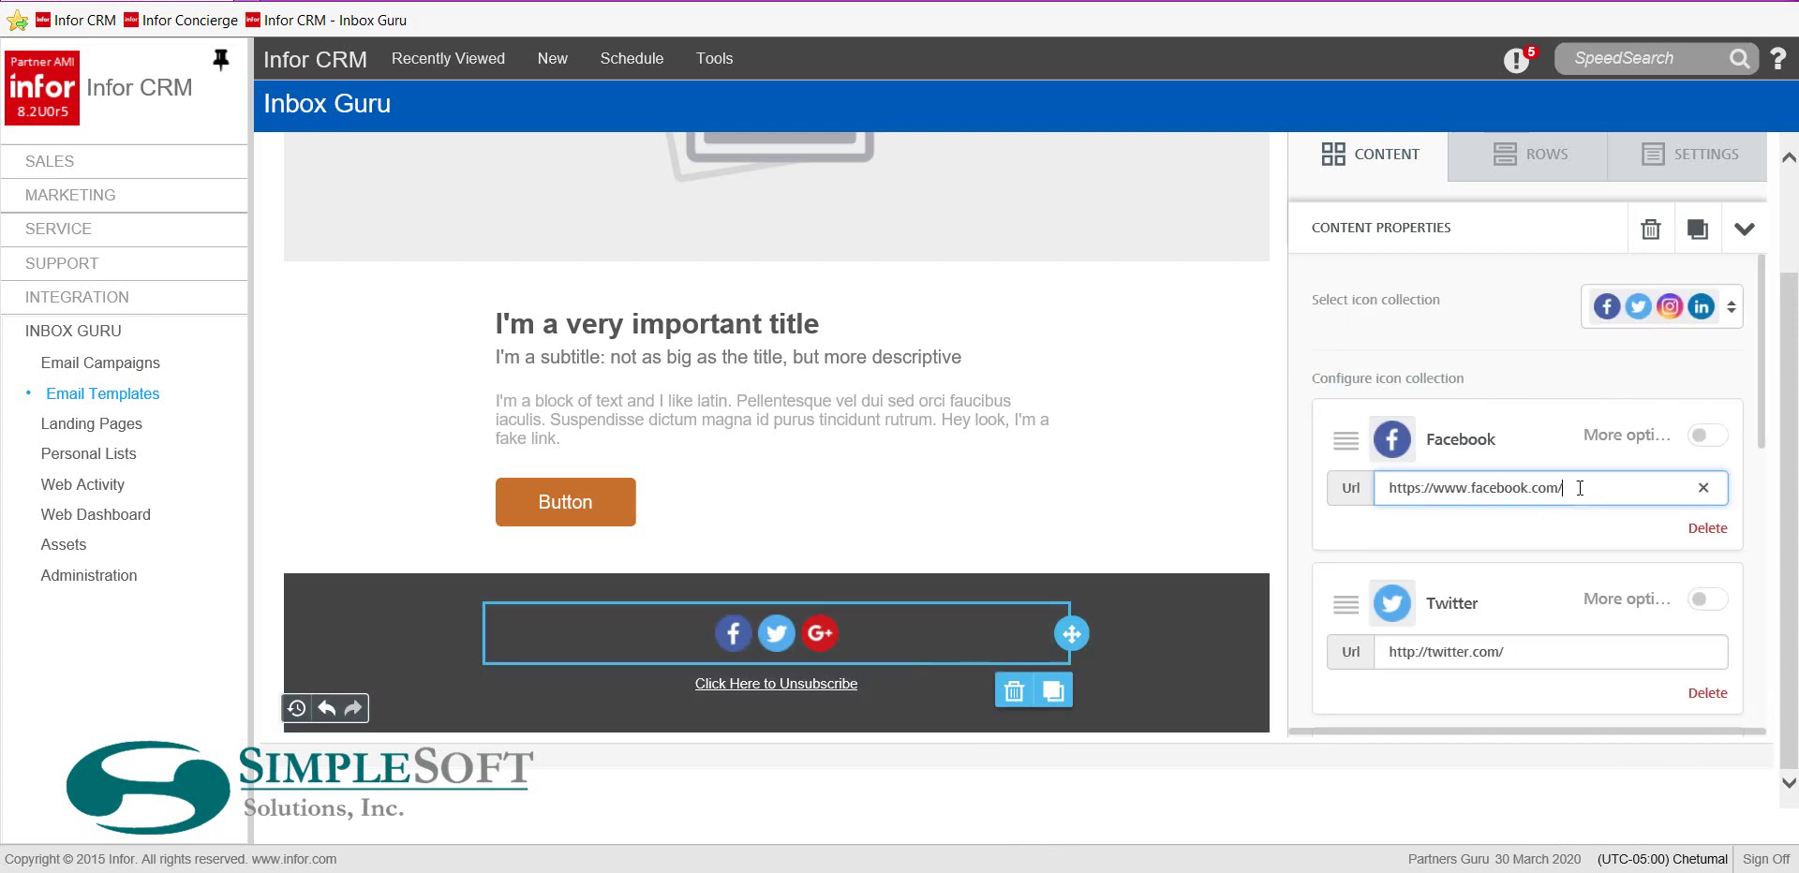
pyautogui.write('abcco')
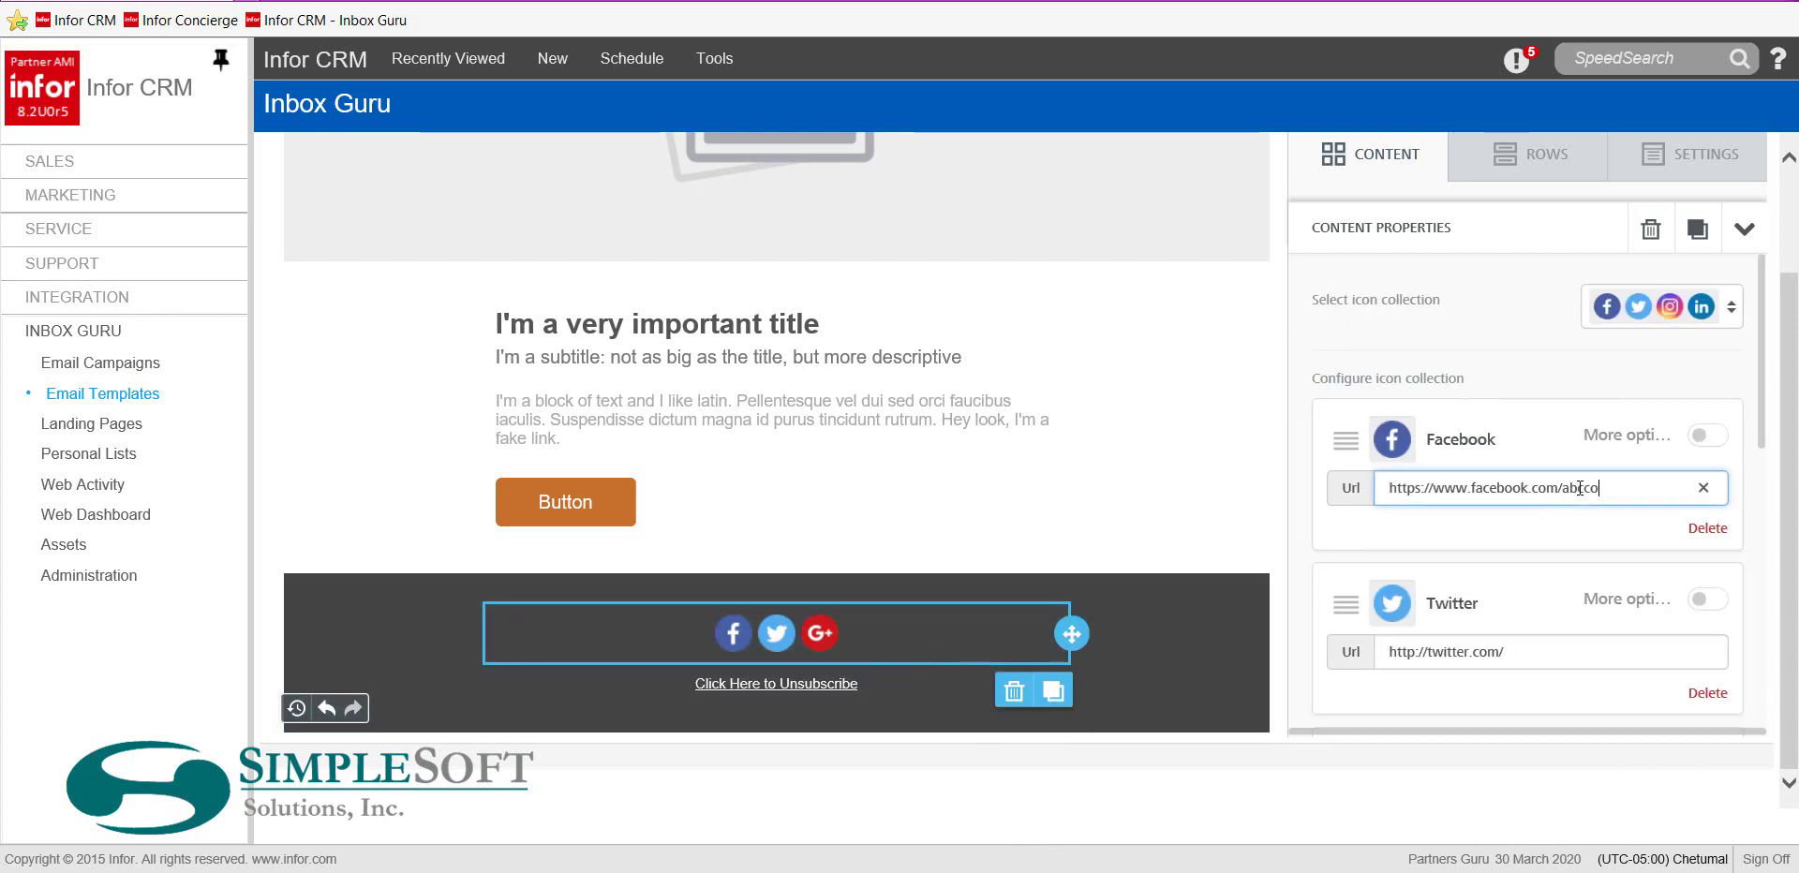
pyautogui.write('rp.')
pyautogui.click(1580, 488)
pyautogui.write('c')
# Move Twitter ahead of Facebook, delete the Google+ icon, and list extra icons to add
pyautogui.moveTo(1355, 559); pyautogui.dragTo(1340, 421)
pyautogui.scroll(-3, 1464, 578)
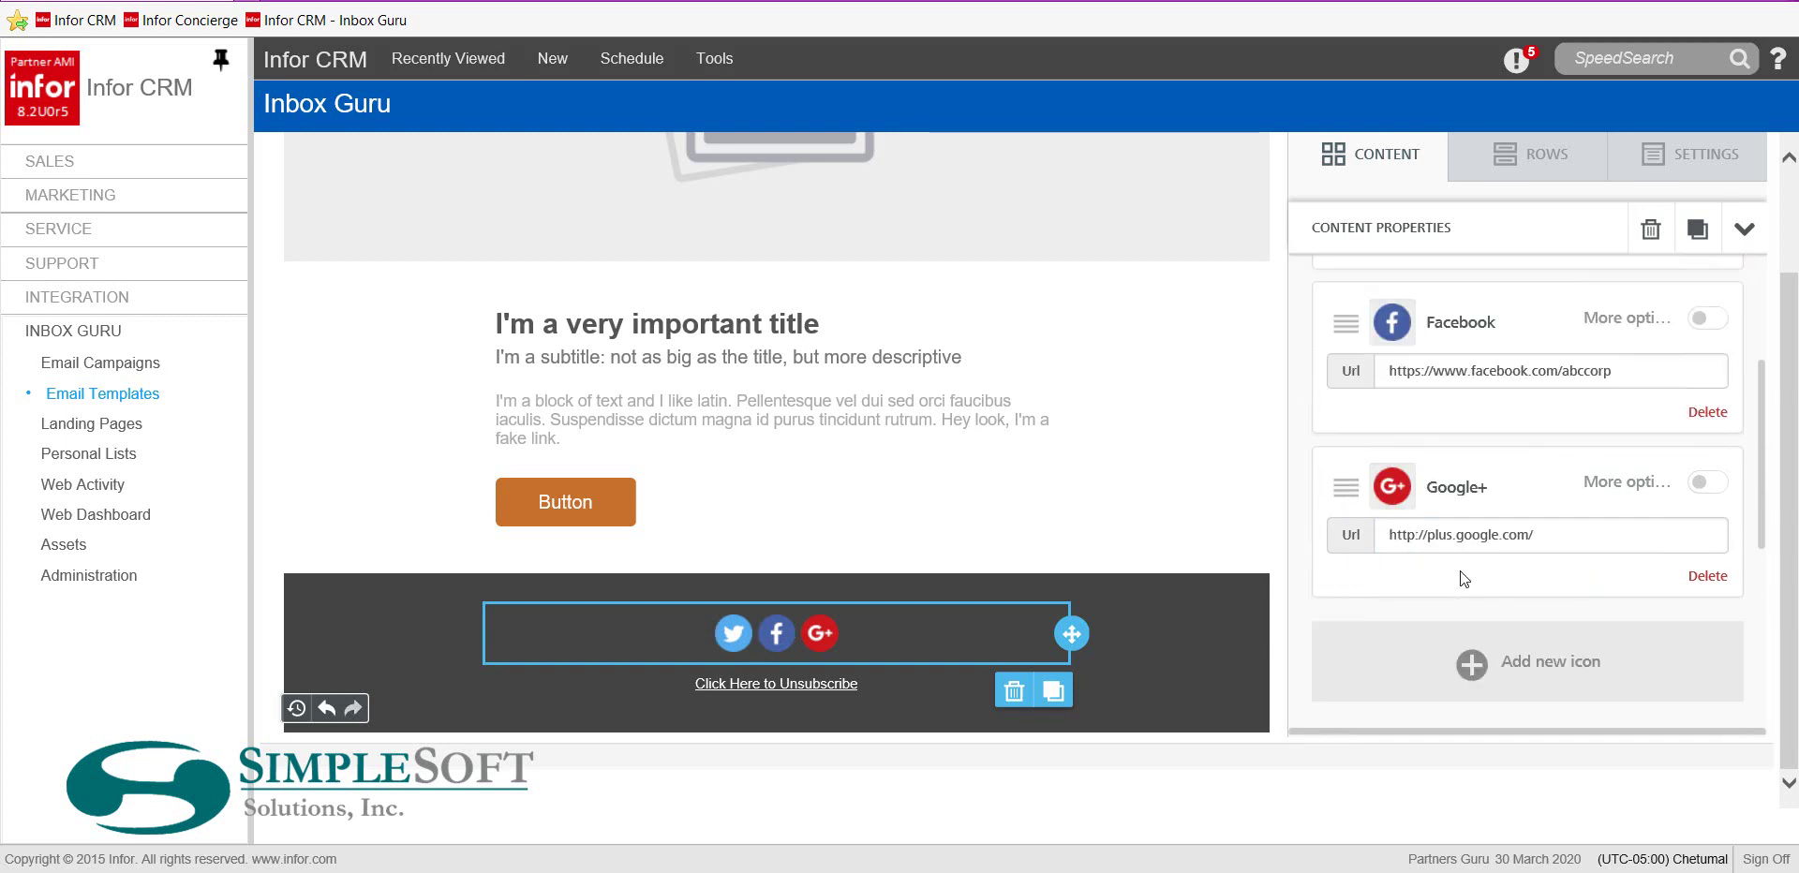
pyautogui.click(1713, 577)
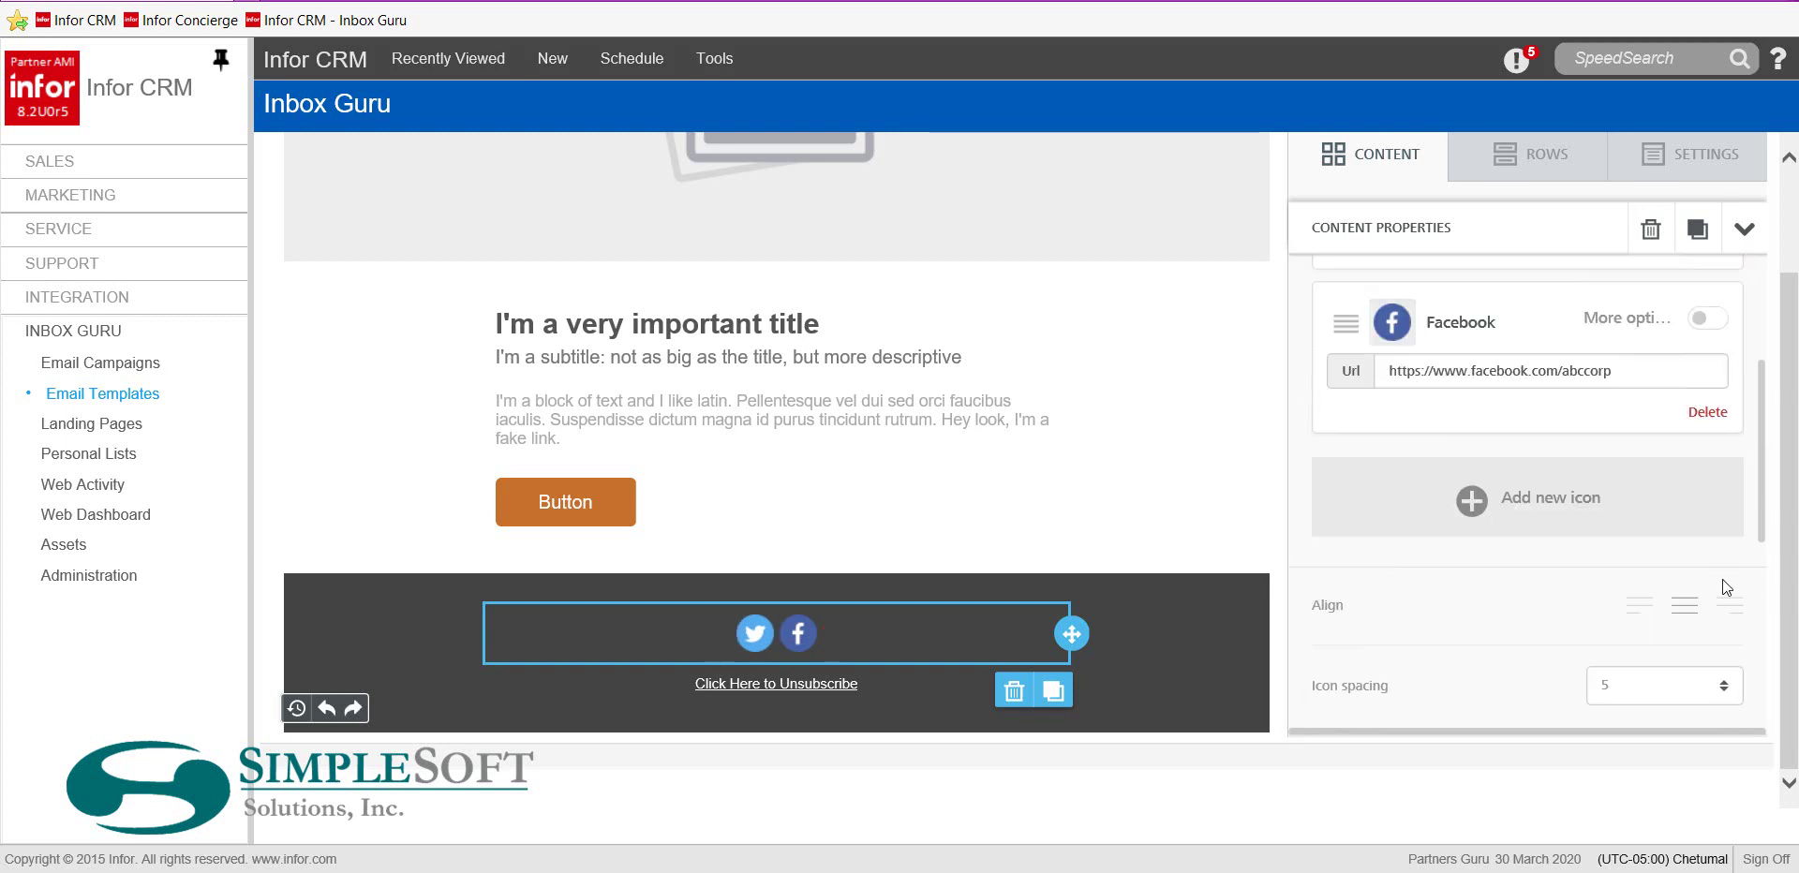
pyautogui.click(1473, 506)
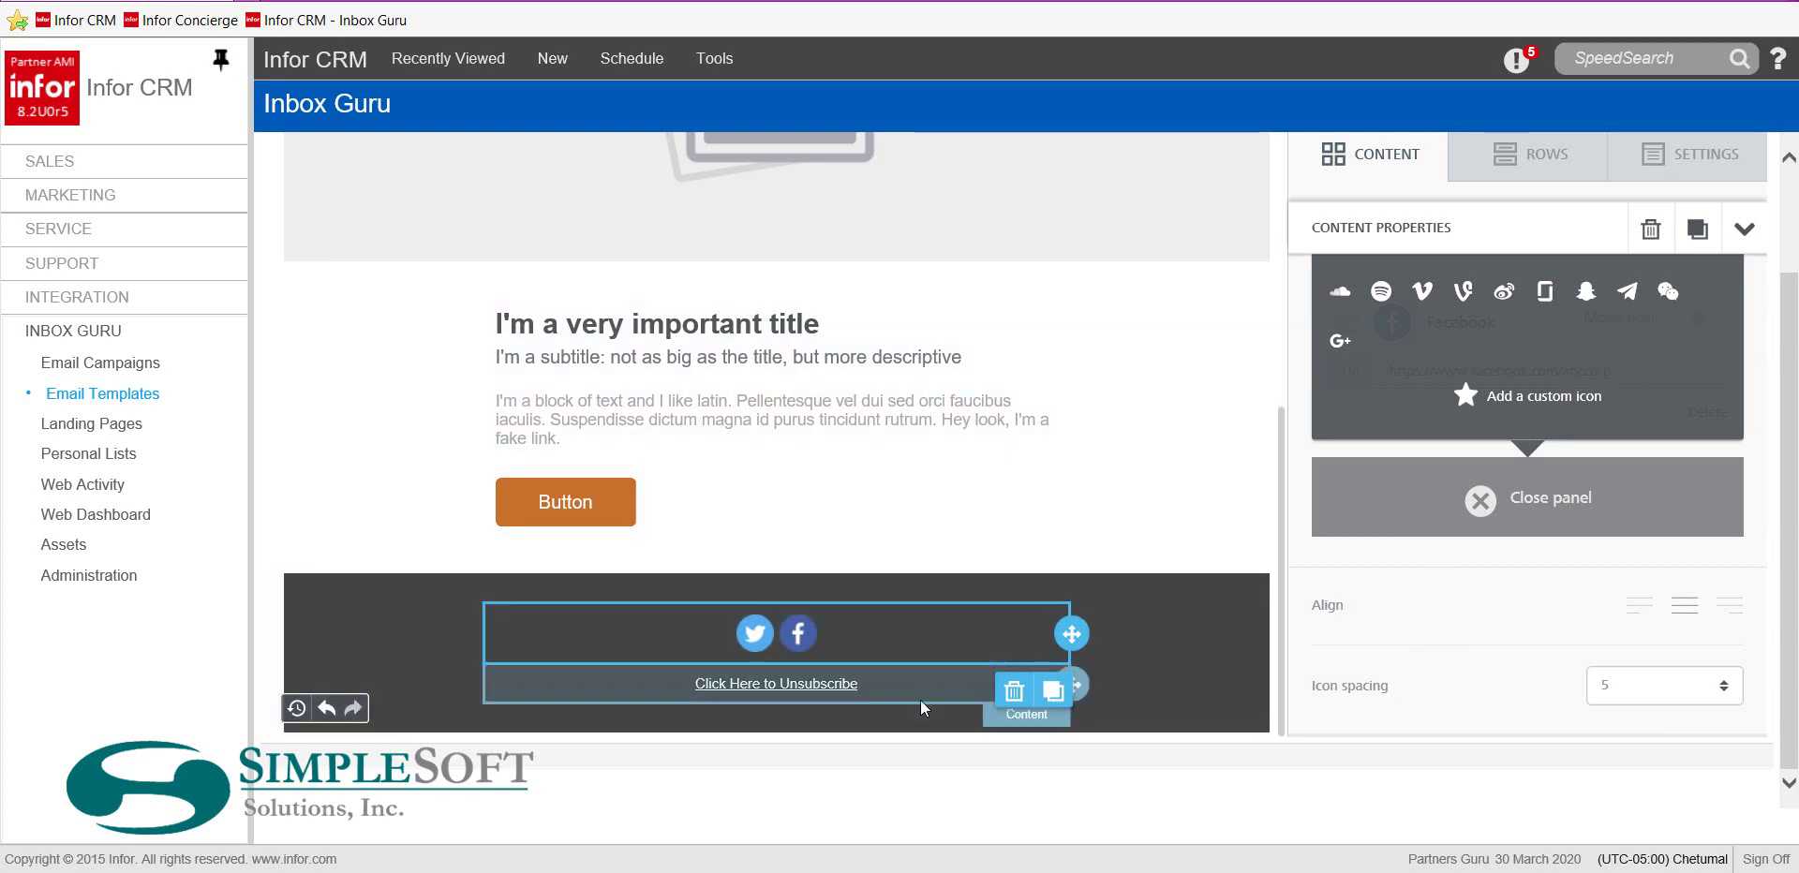
# Add blank lines above the unsubscribe link in the footer text block
pyautogui.click(914, 678)
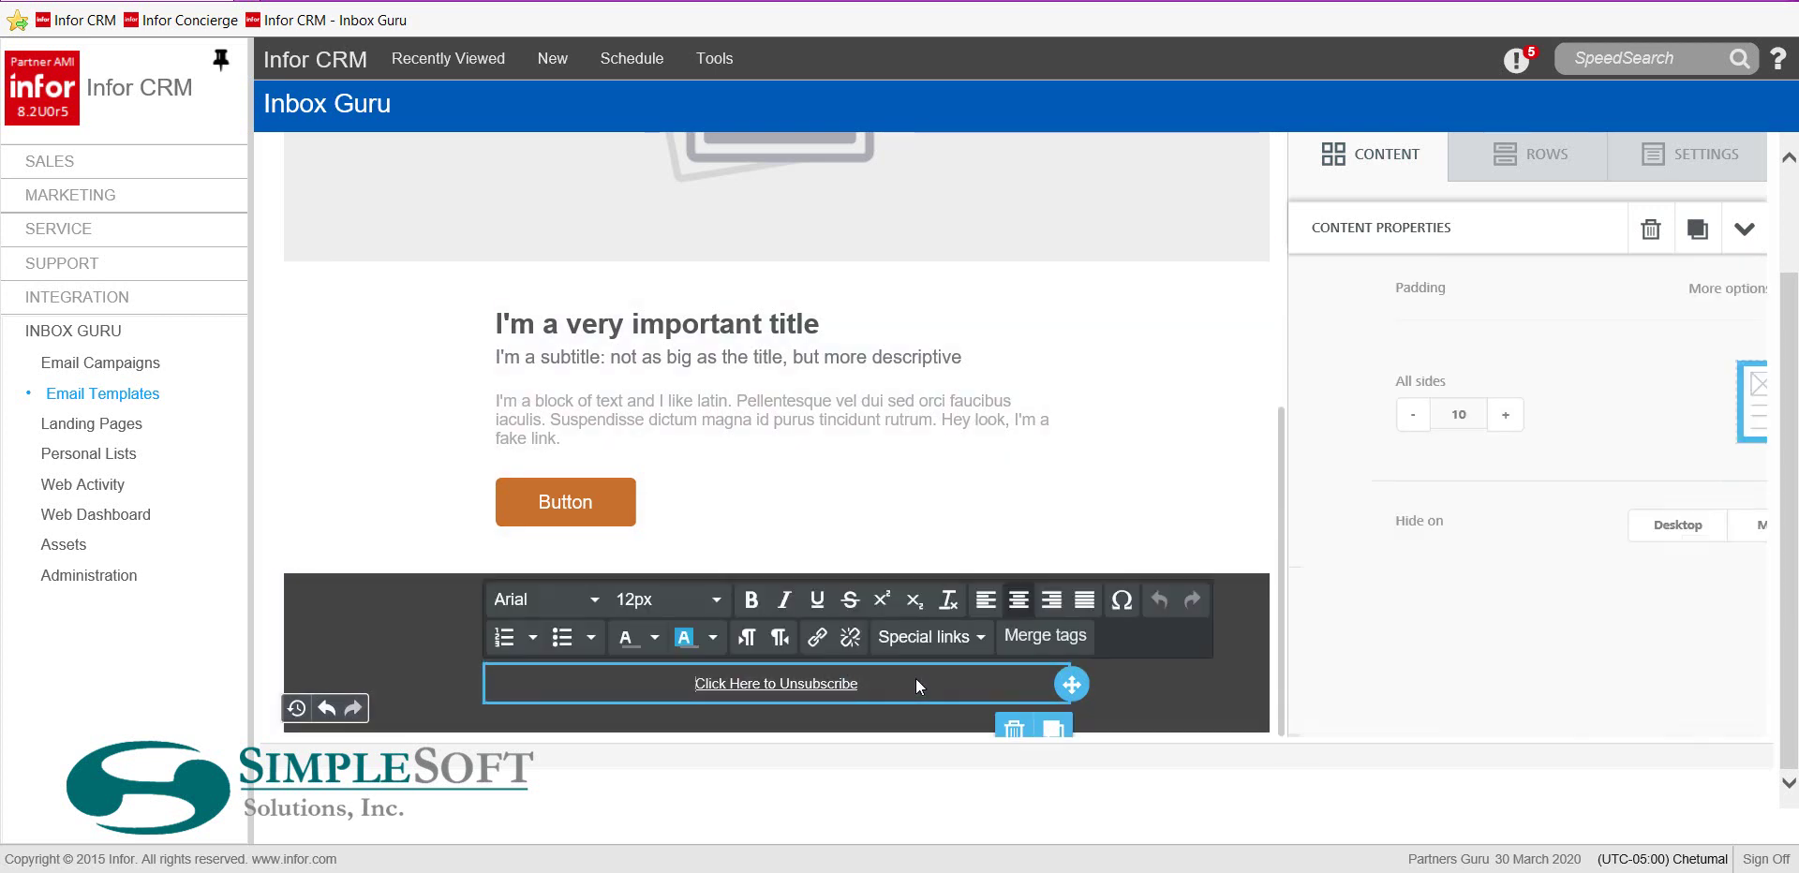
pyautogui.click(690, 689)
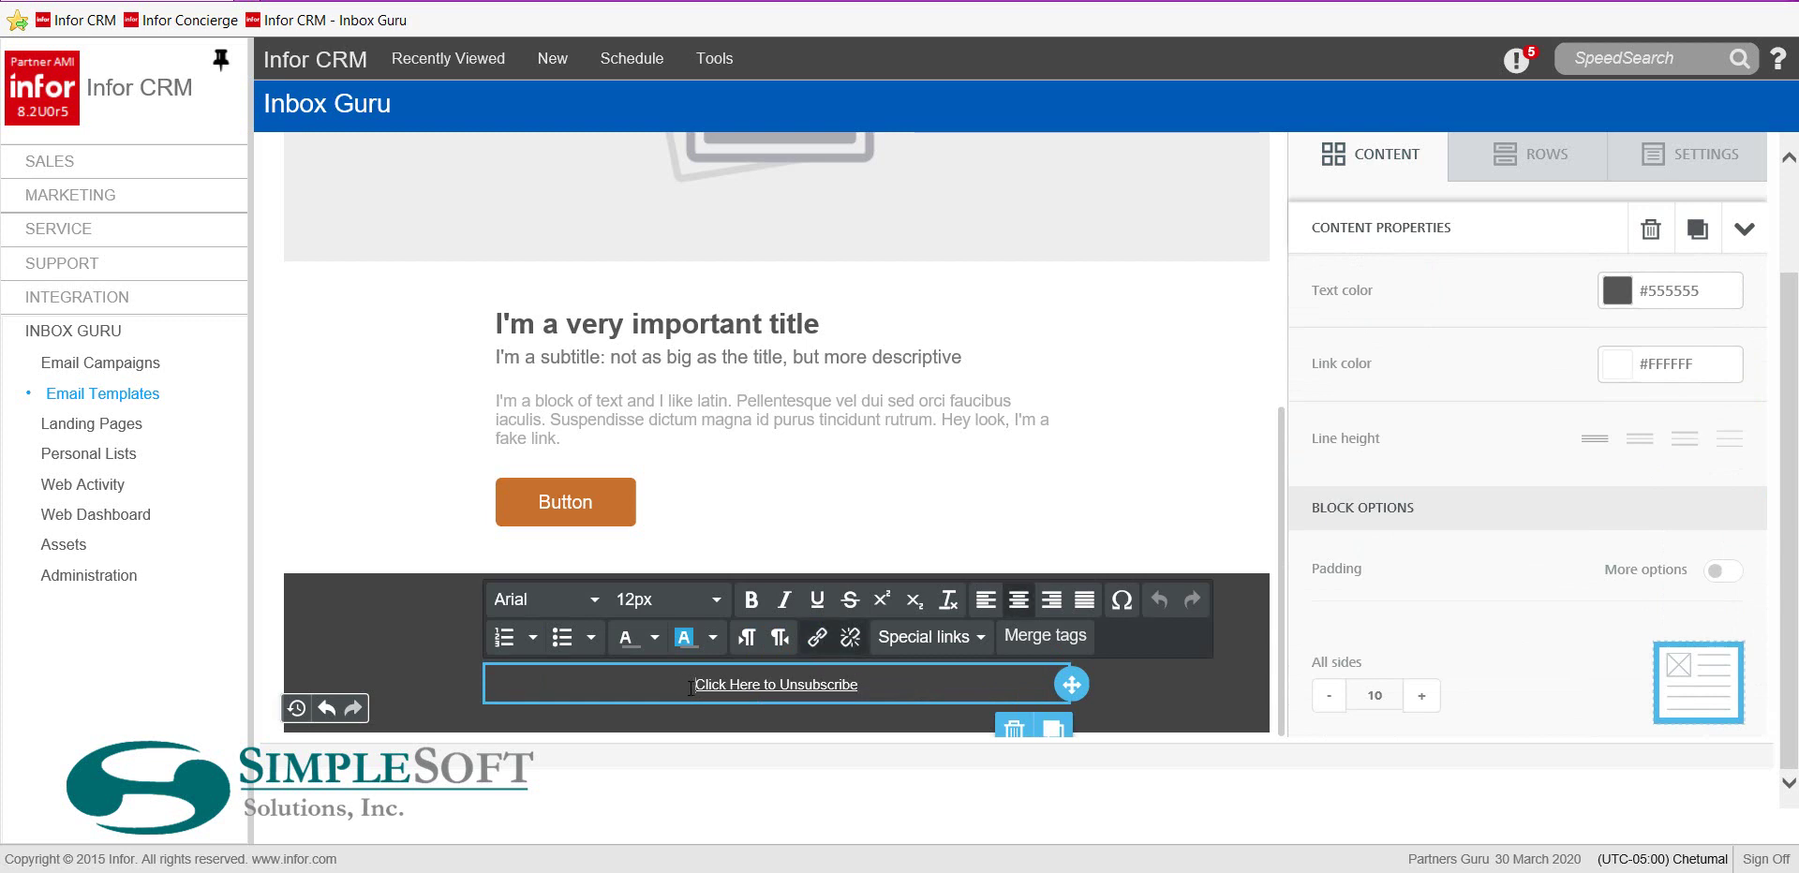
pyautogui.press('Return')
pyautogui.press('Return')
pyautogui.press('Return')
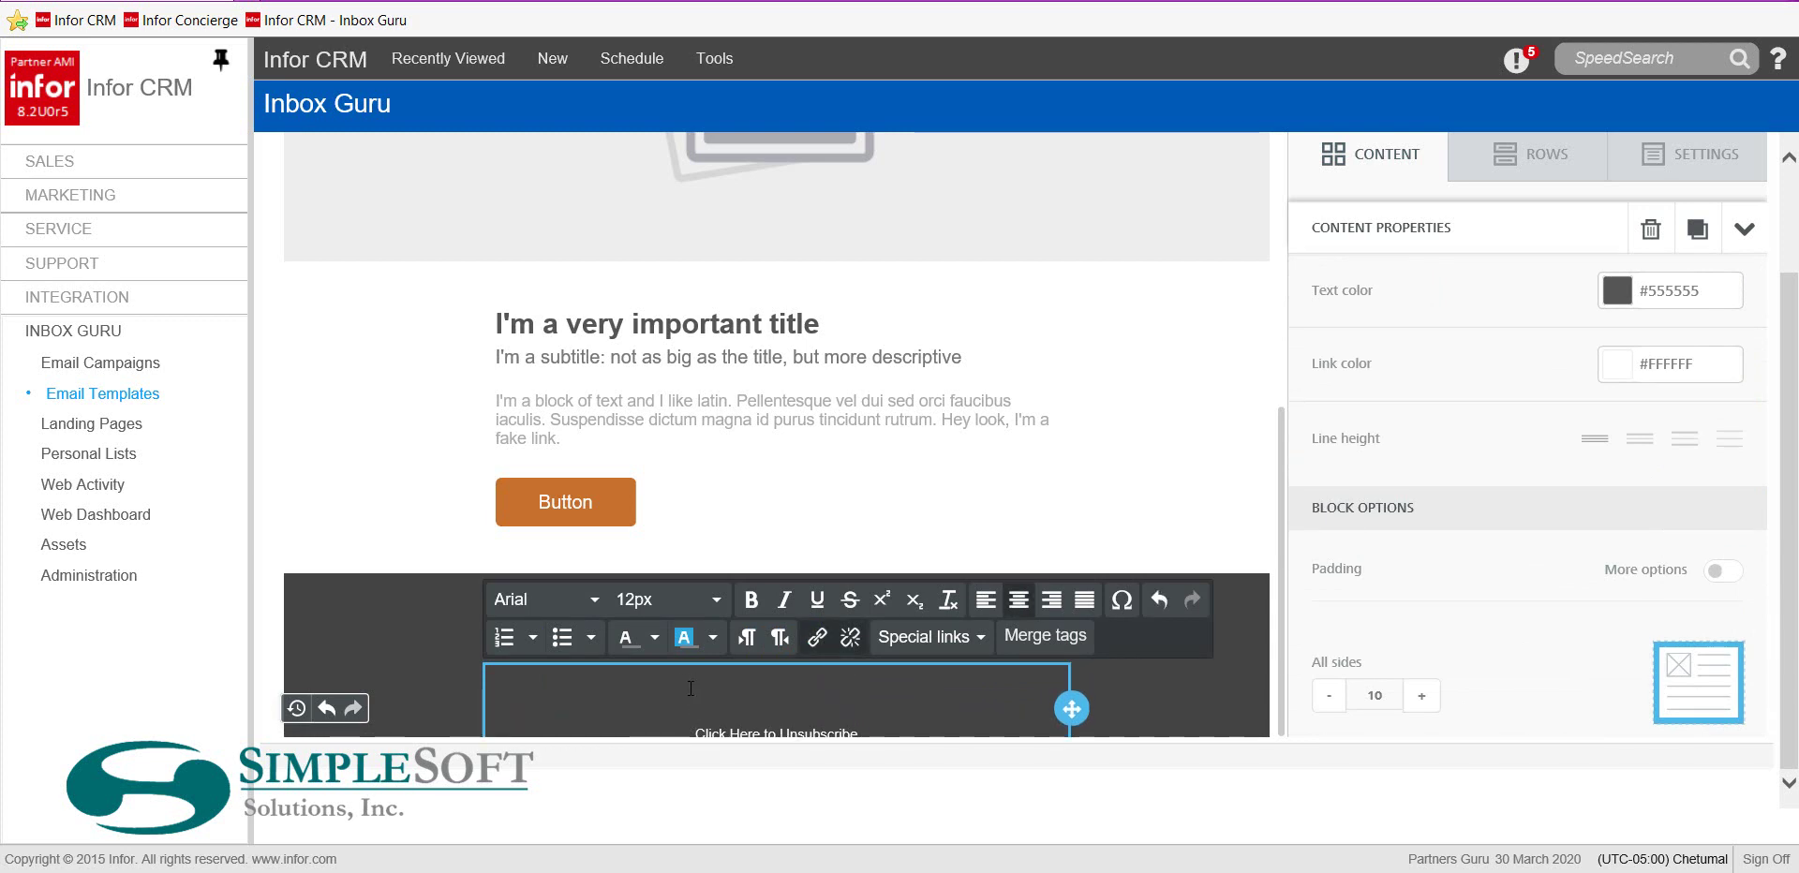
pyautogui.click(1784, 393)
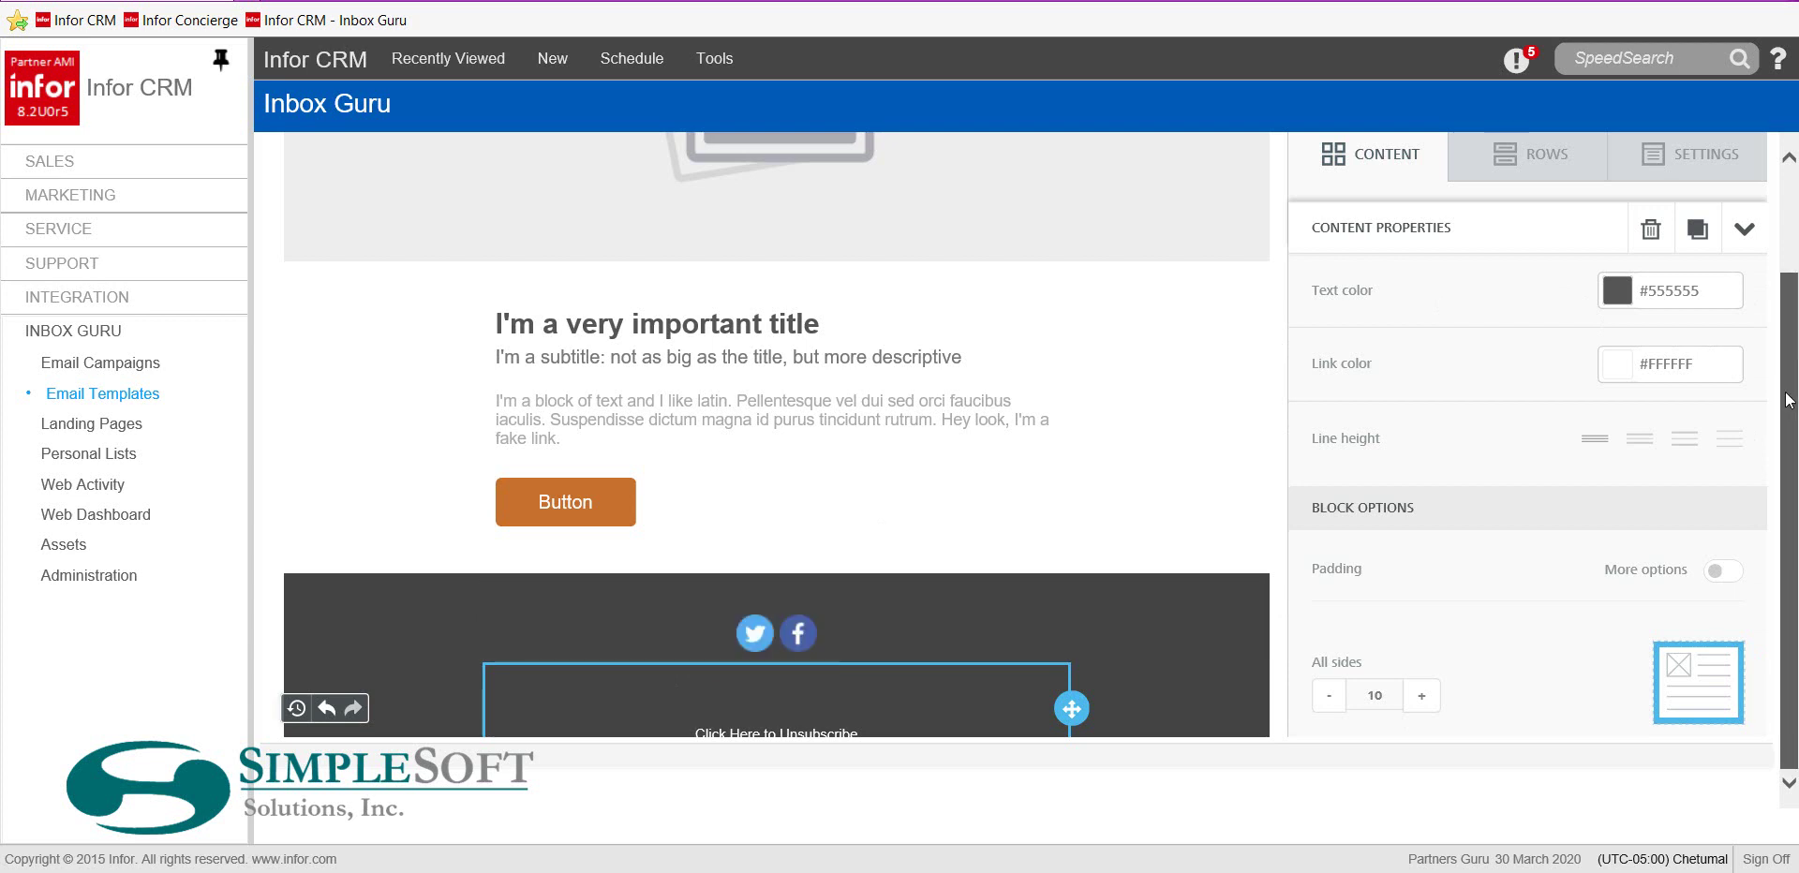
pyautogui.scroll(-1, 1071, 531)
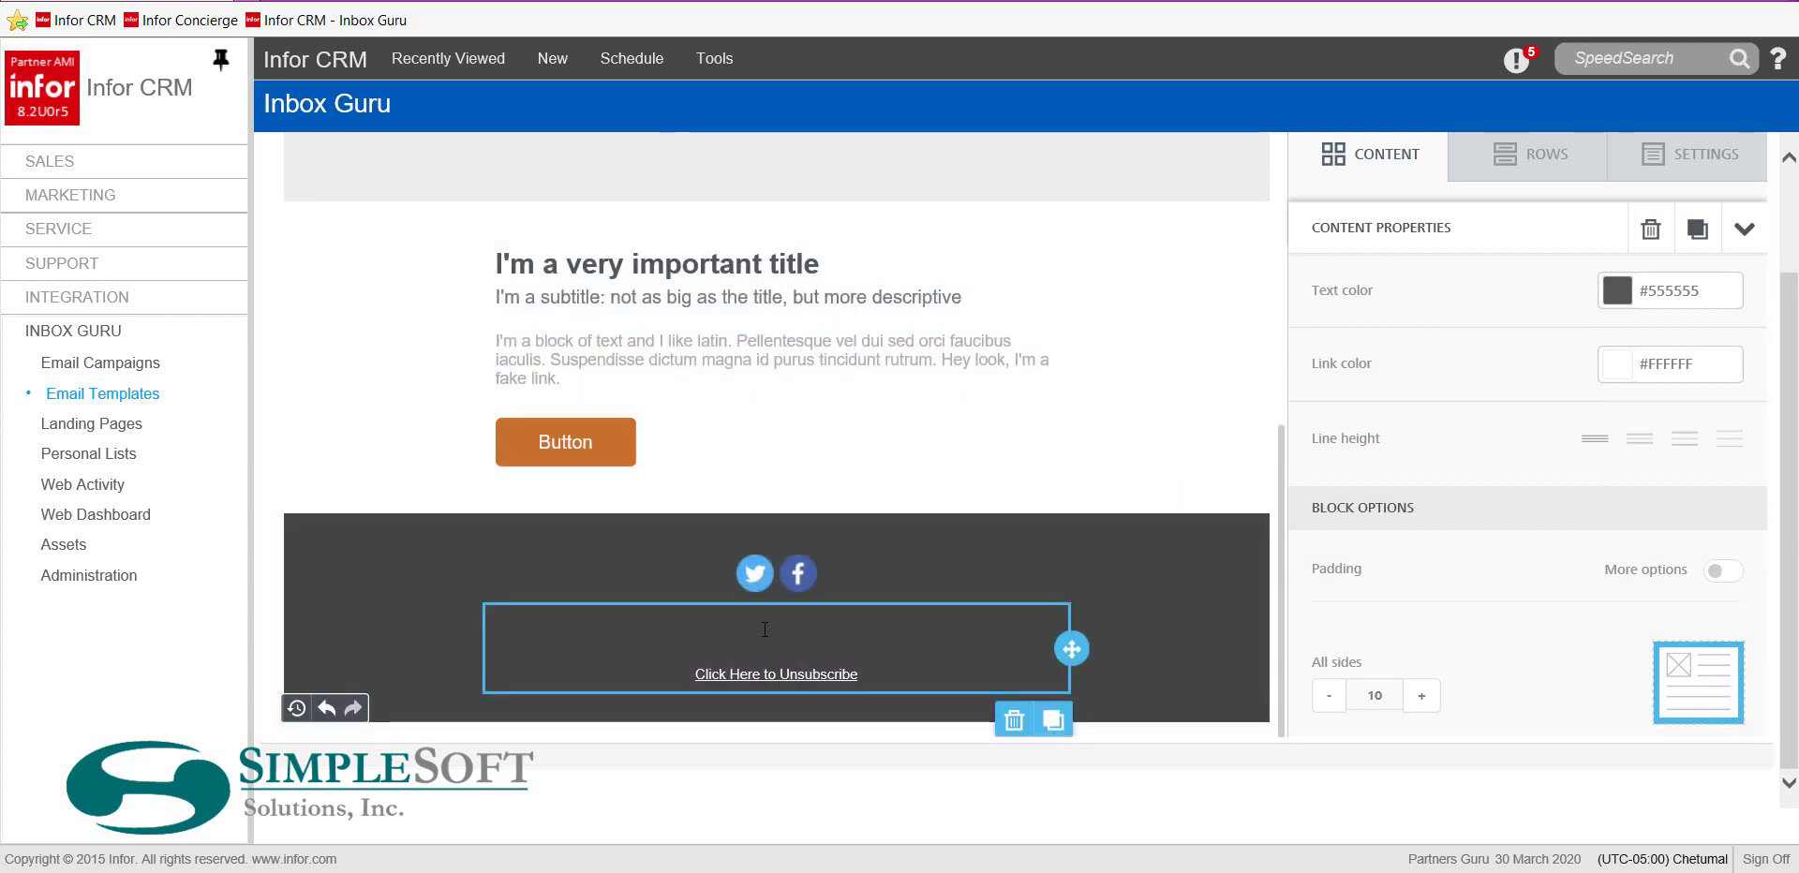
pyautogui.click(764, 630)
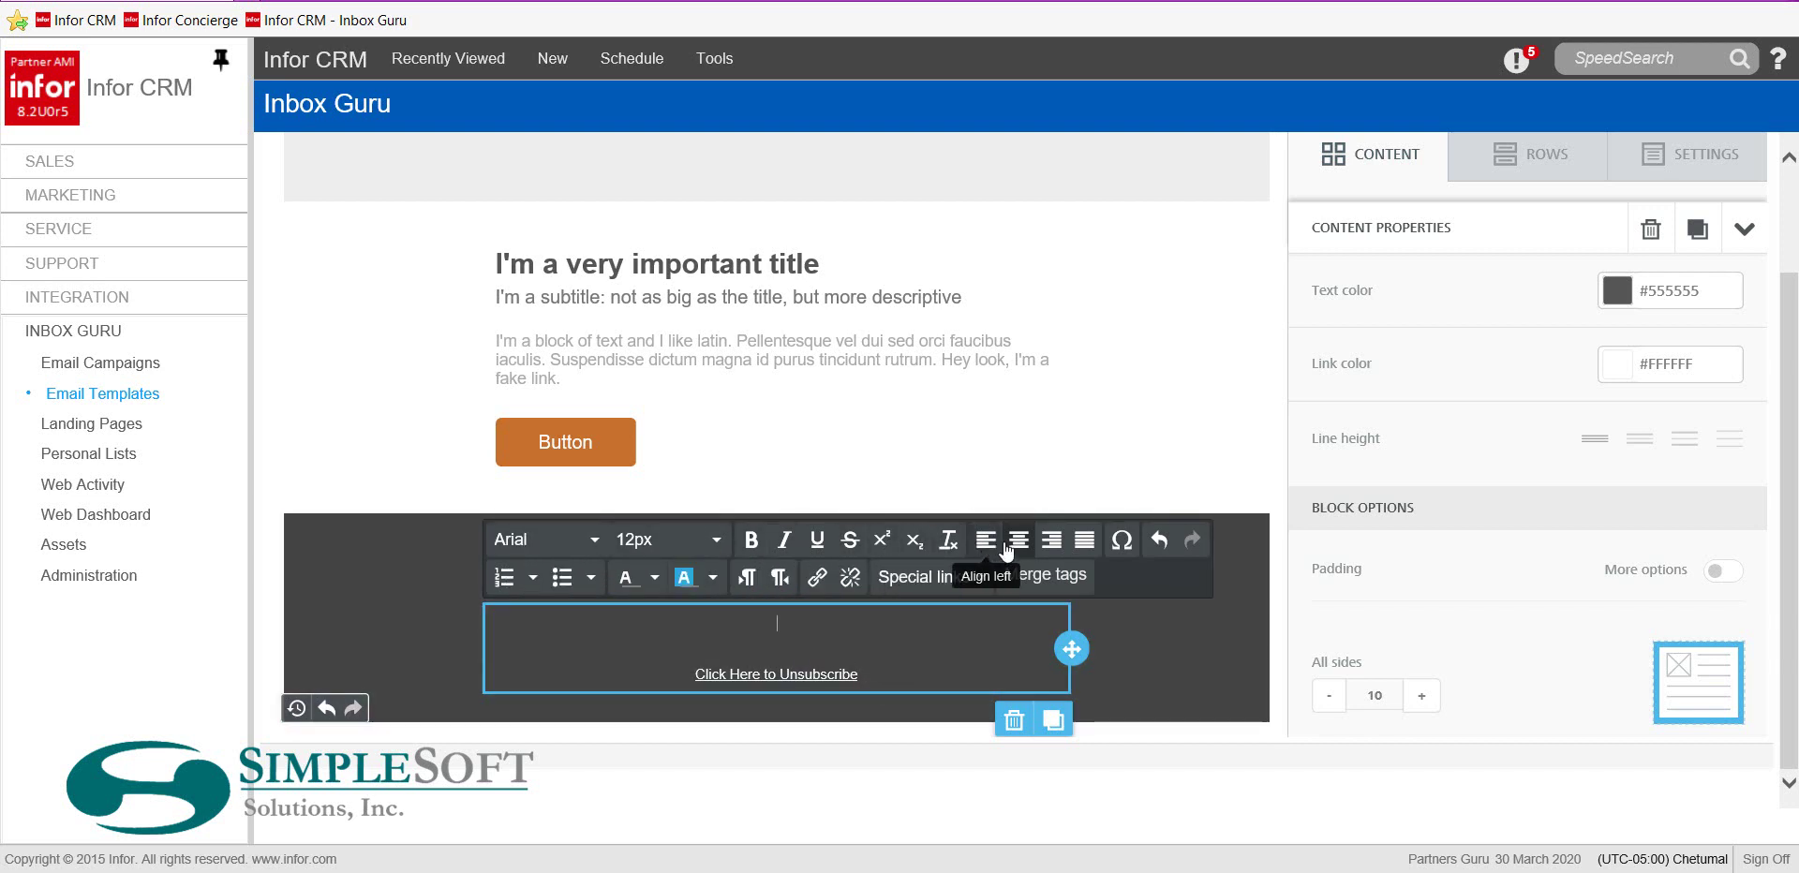
# Insert Your Company Name and Your Company Address merge tags, then start the phone number line
pyautogui.click(1042, 578)
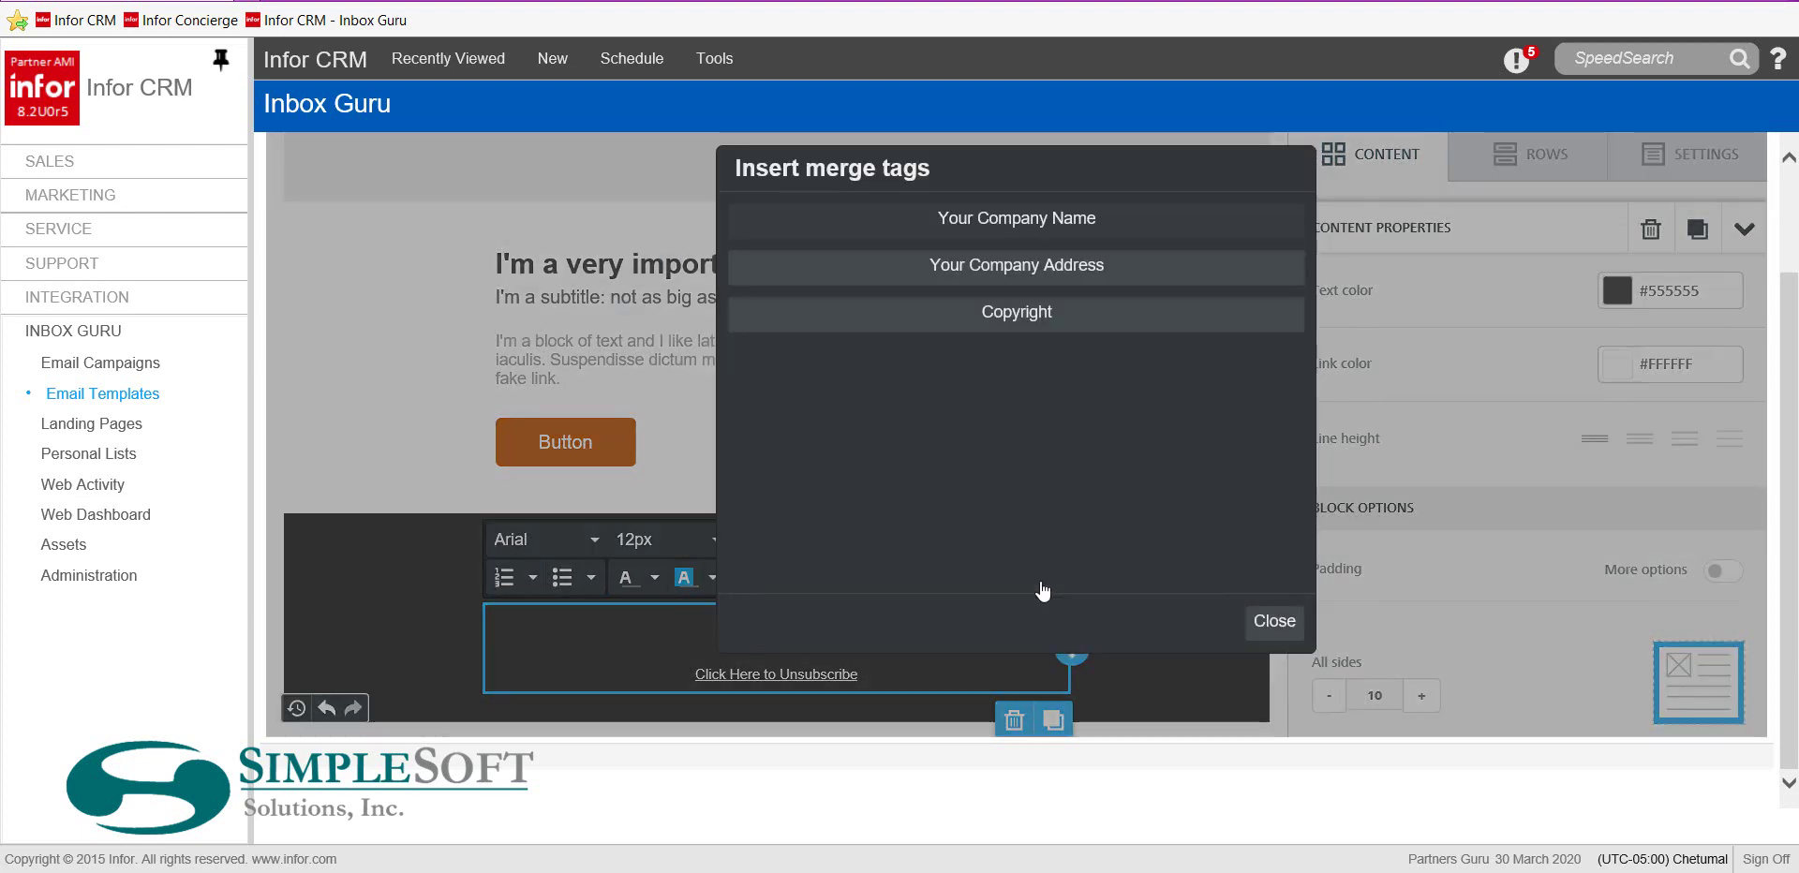
pyautogui.click(1017, 221)
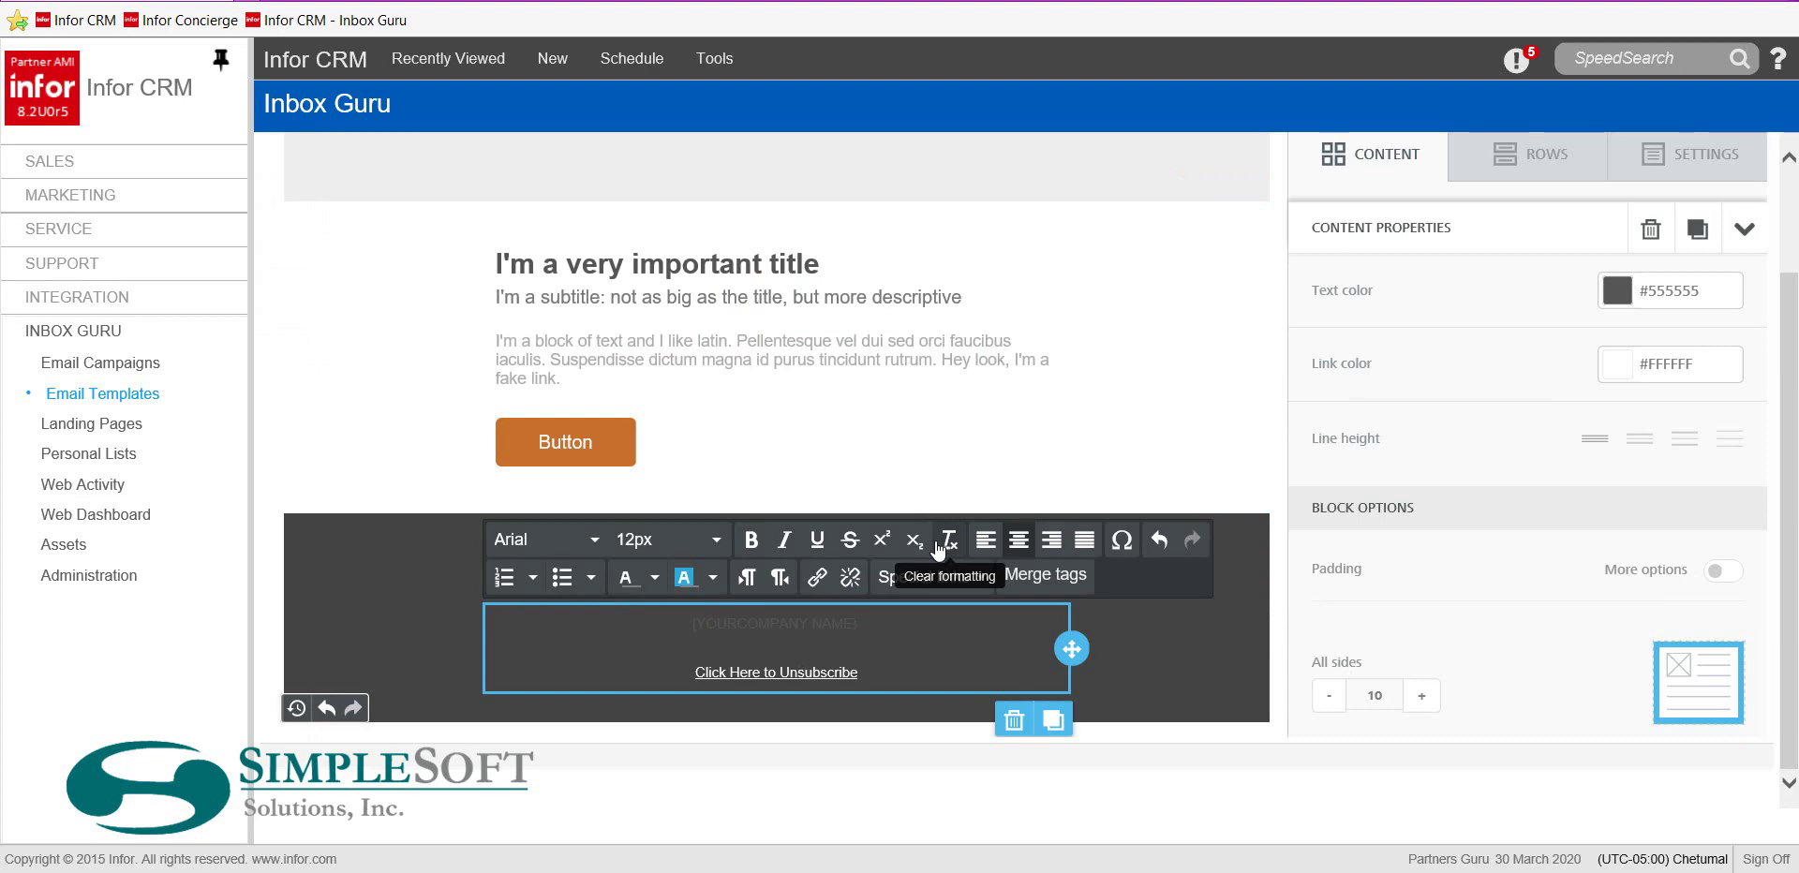
pyautogui.press('Return')
pyautogui.click(1042, 575)
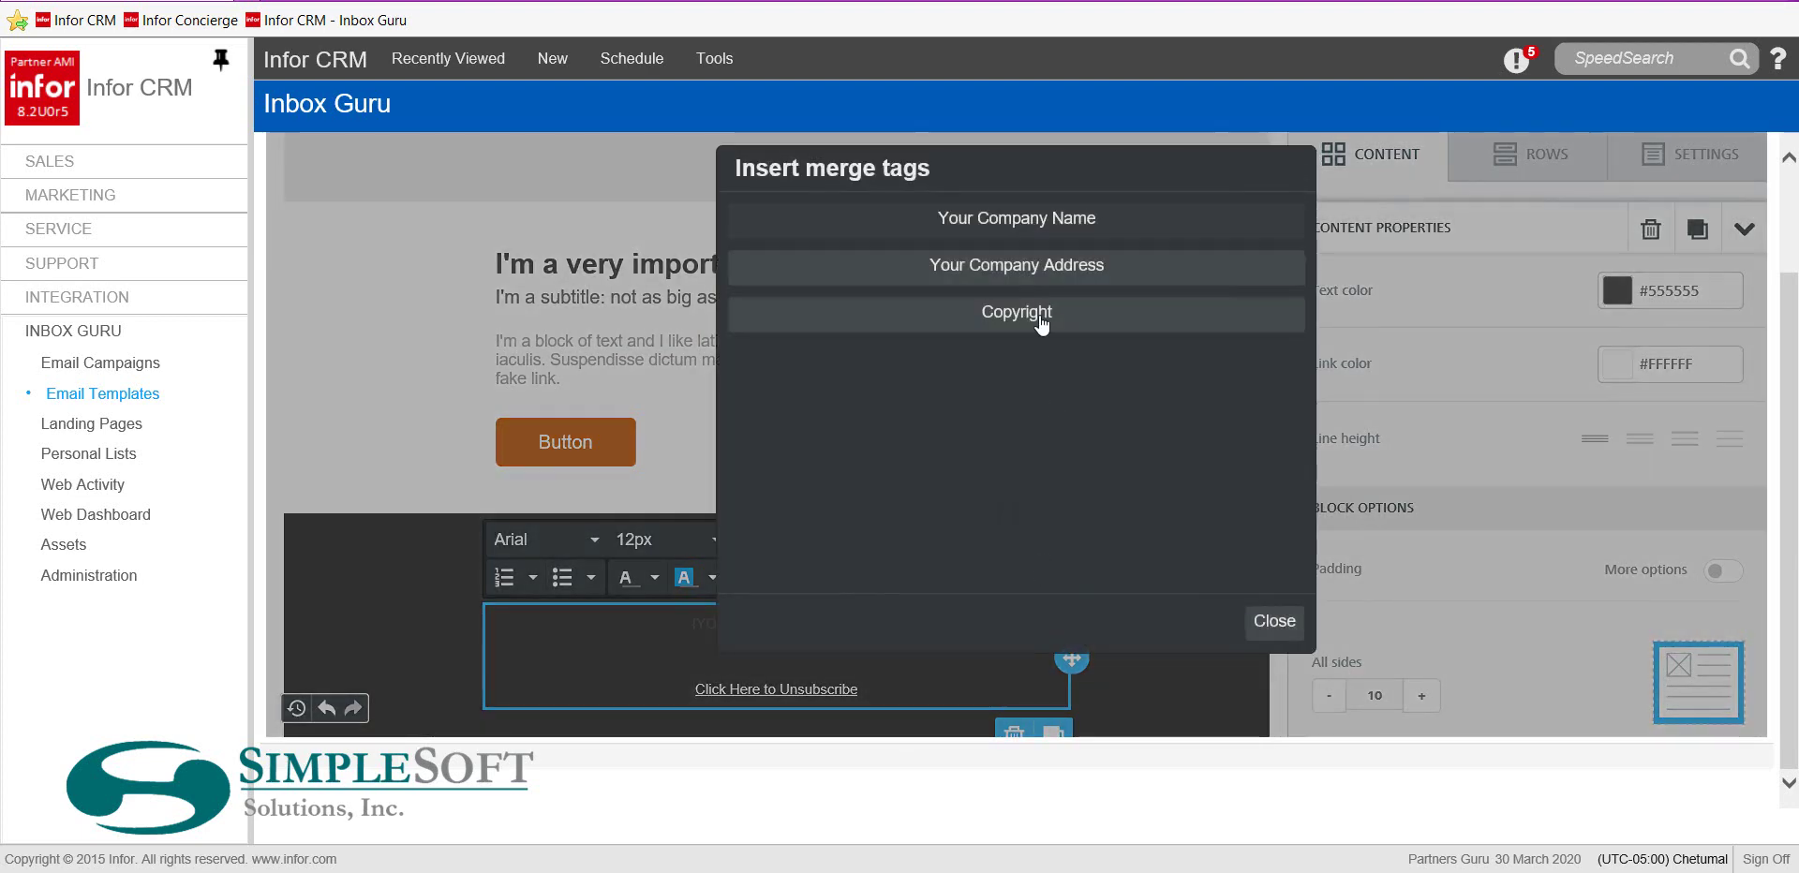
pyautogui.click(1042, 265)
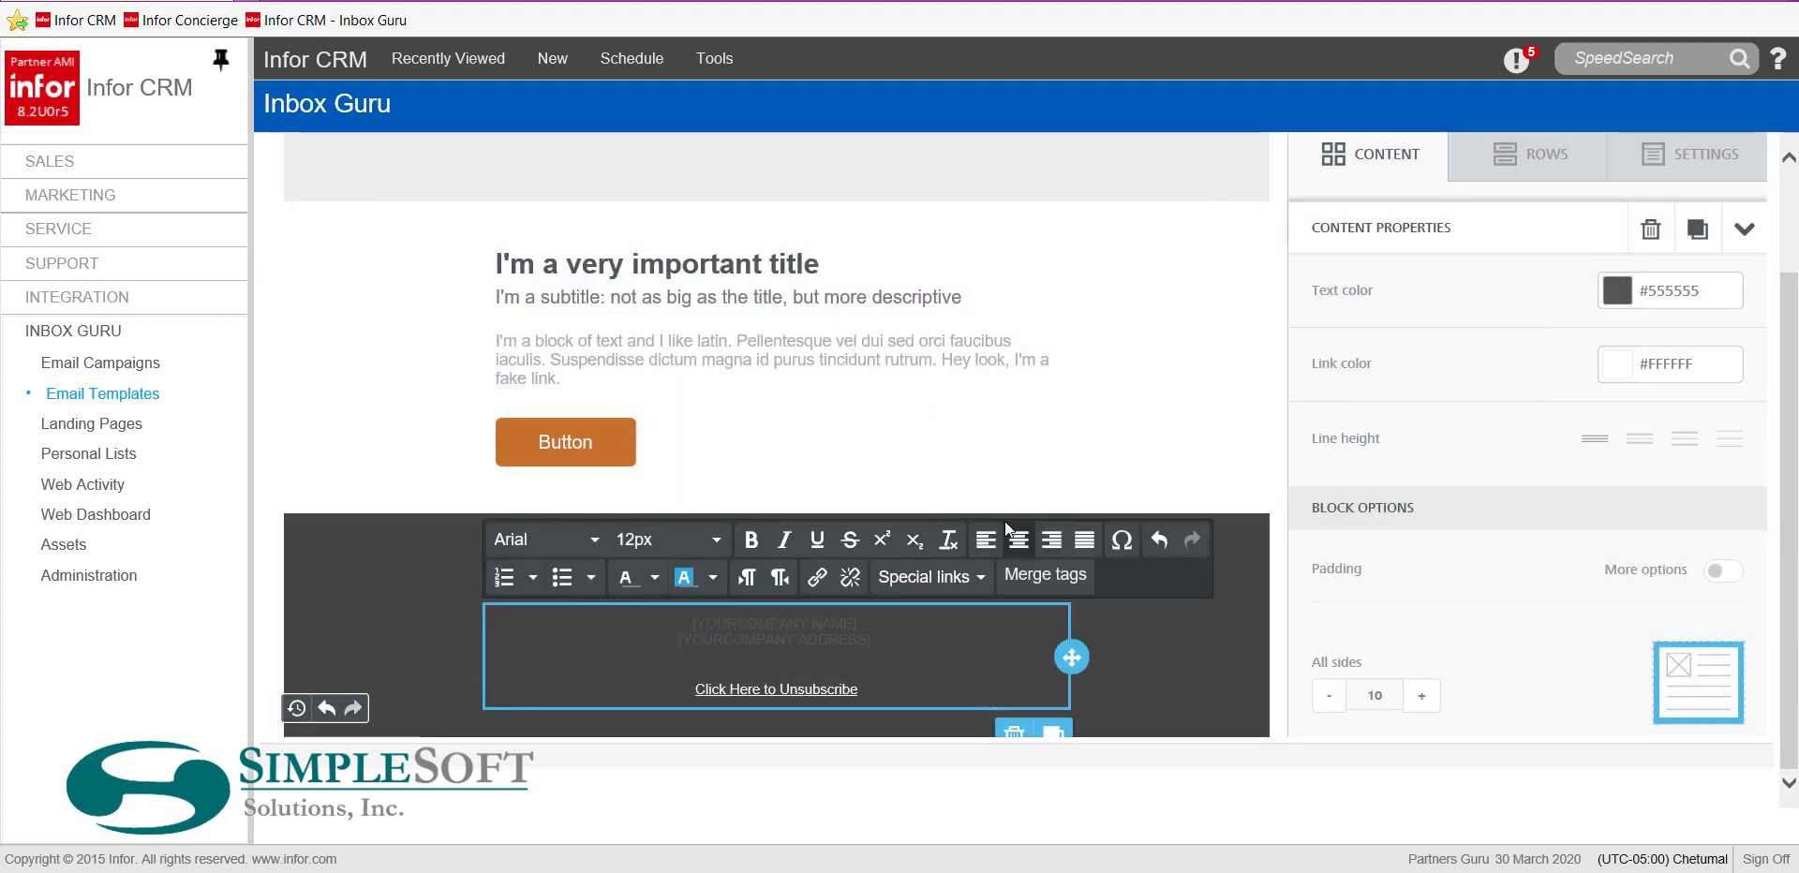
pyautogui.press('Return')
pyautogui.press('Return')
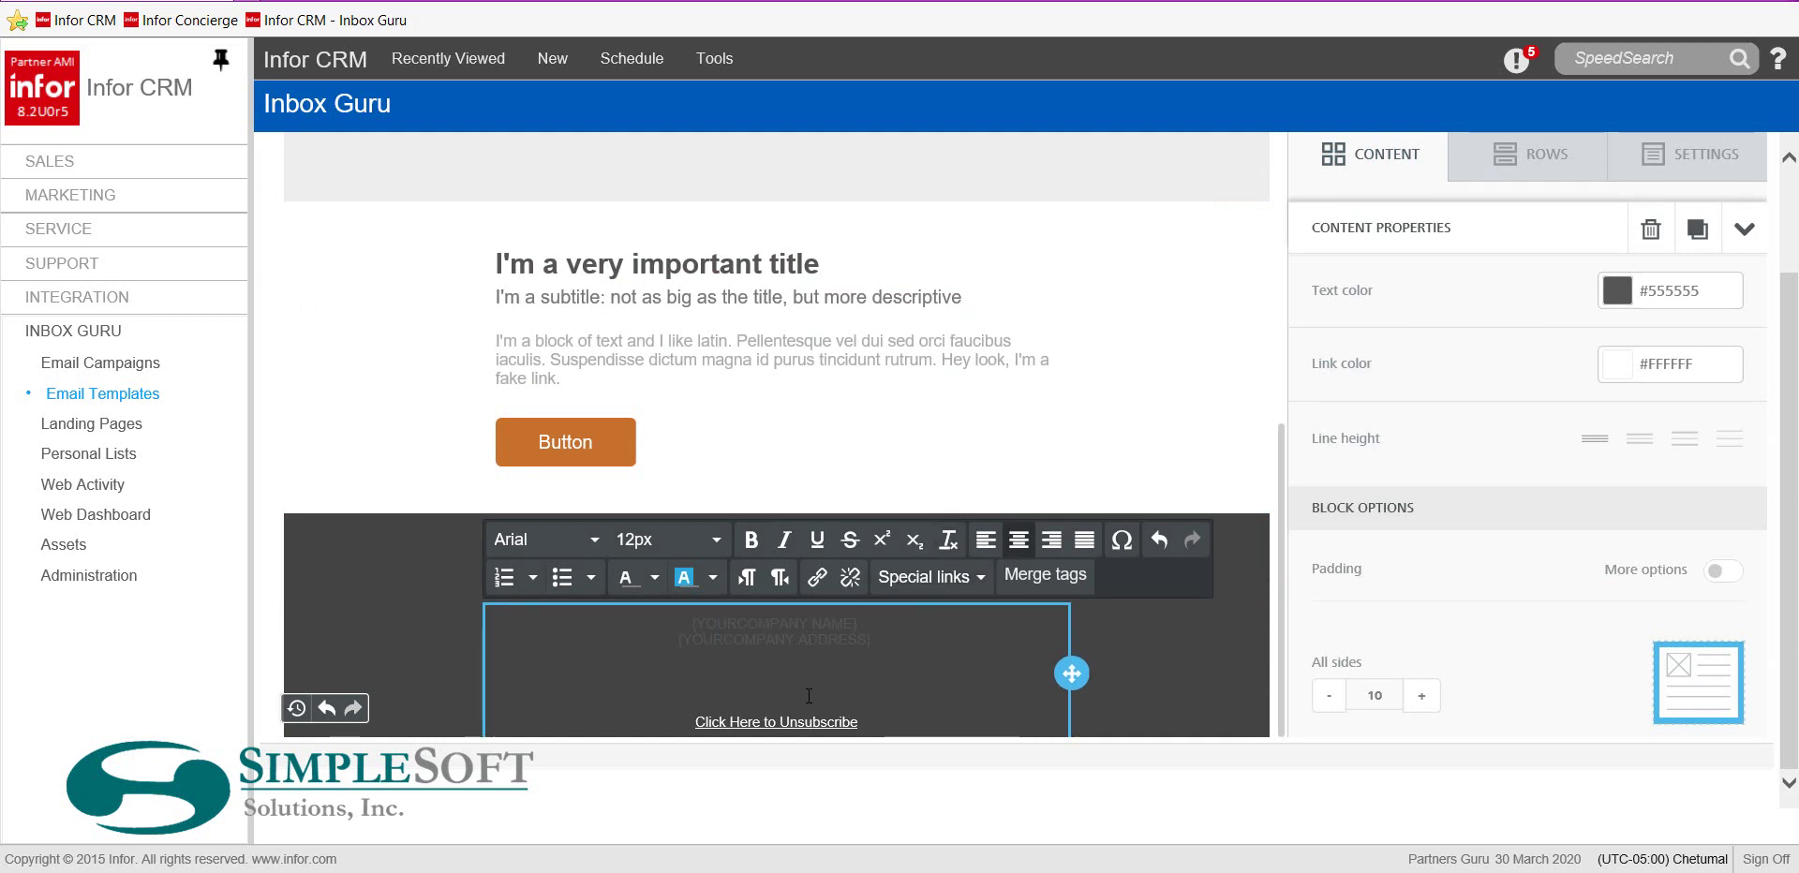
pyautogui.write('©2')
pyautogui.click(831, 680)
# Type the support e-mail address on a new line below the phone number and select it
pyautogui.press('Return')
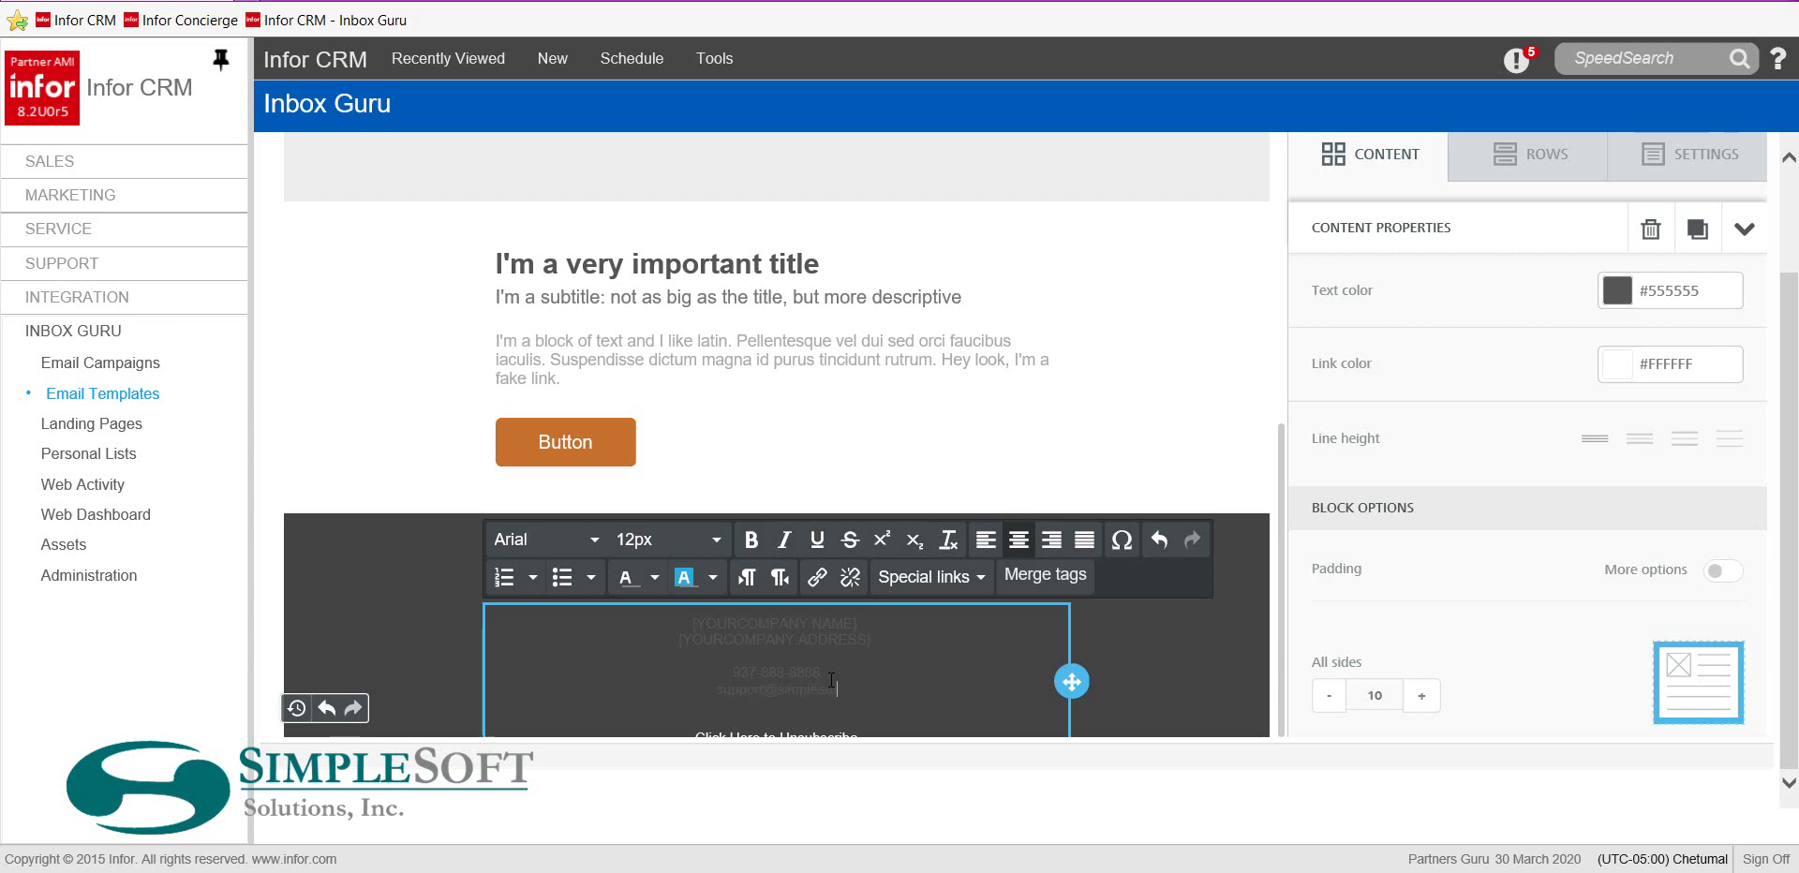
pyautogui.moveTo(860, 691); pyautogui.dragTo(711, 695)
pyautogui.hotkey('ctrl', 'c')
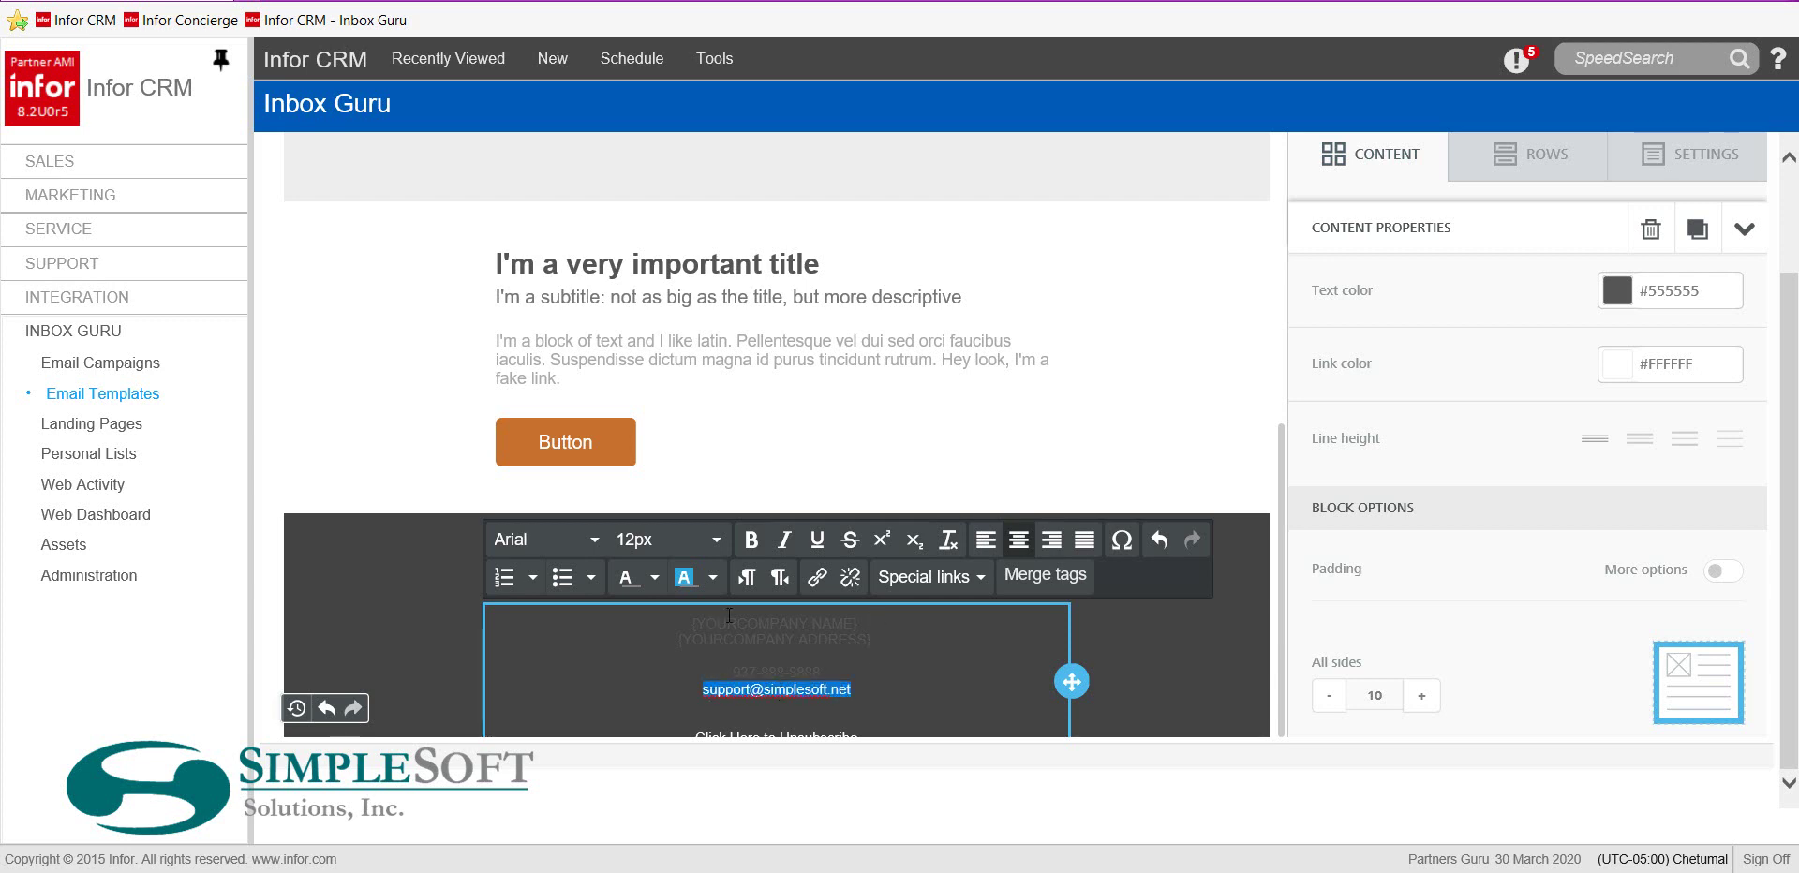
# Link the selected address as an E-MAIL link to the support address with subject 'More info'
pyautogui.click(817, 577)
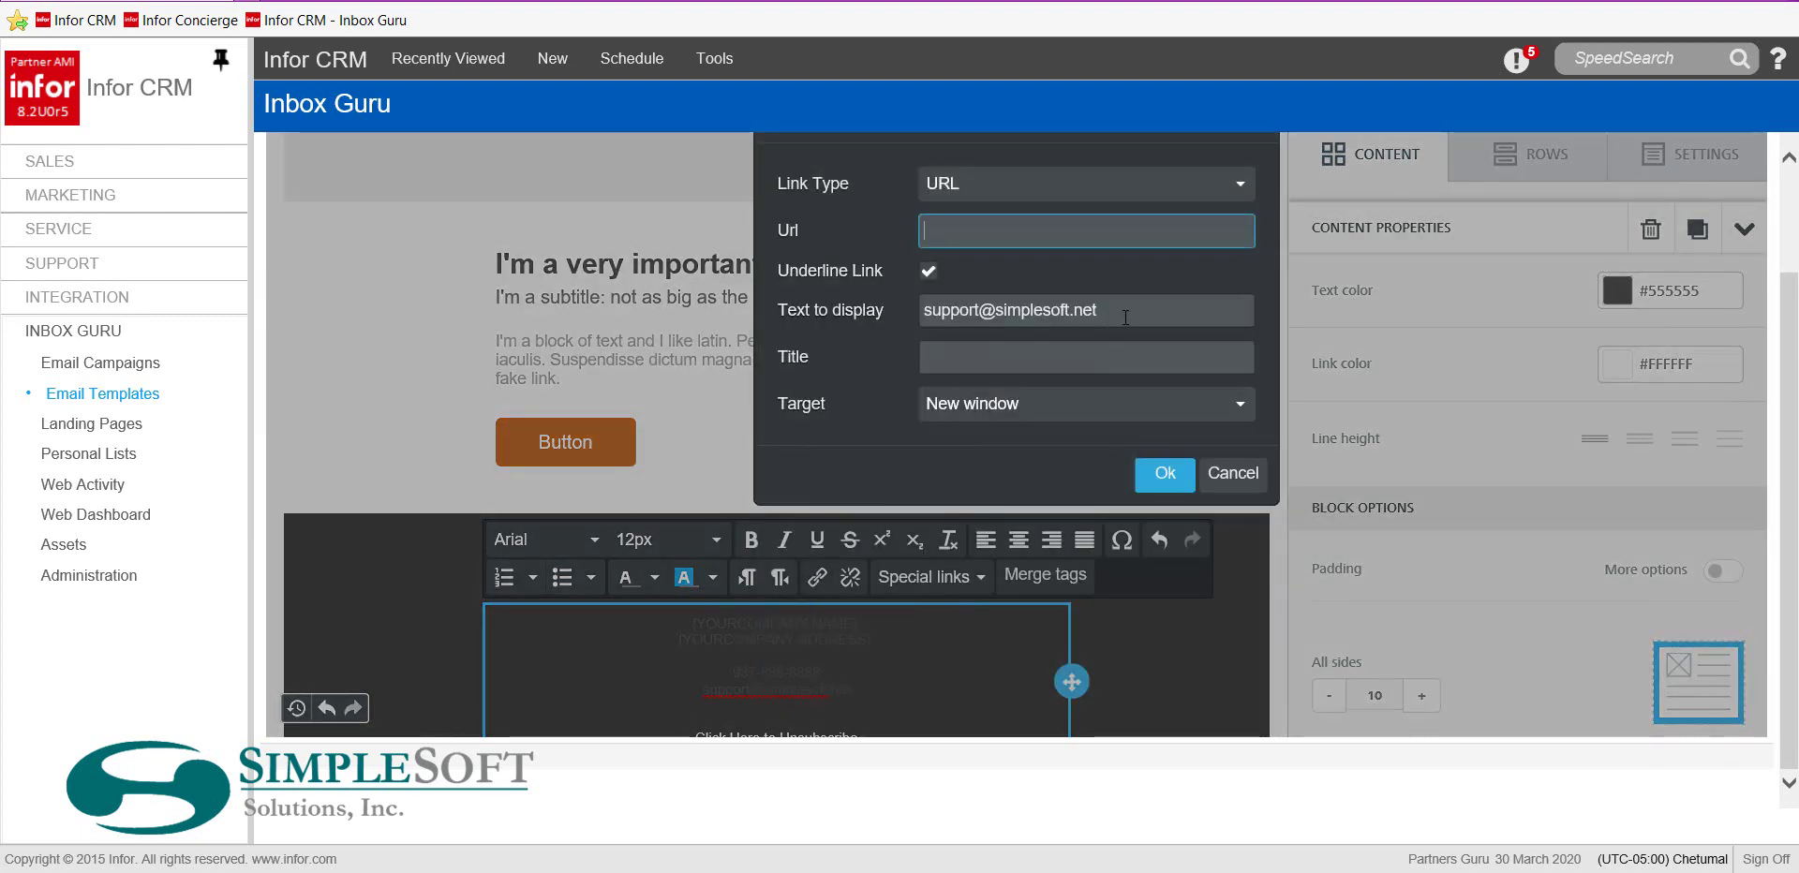
pyautogui.moveTo(1126, 316); pyautogui.dragTo(969, 308)
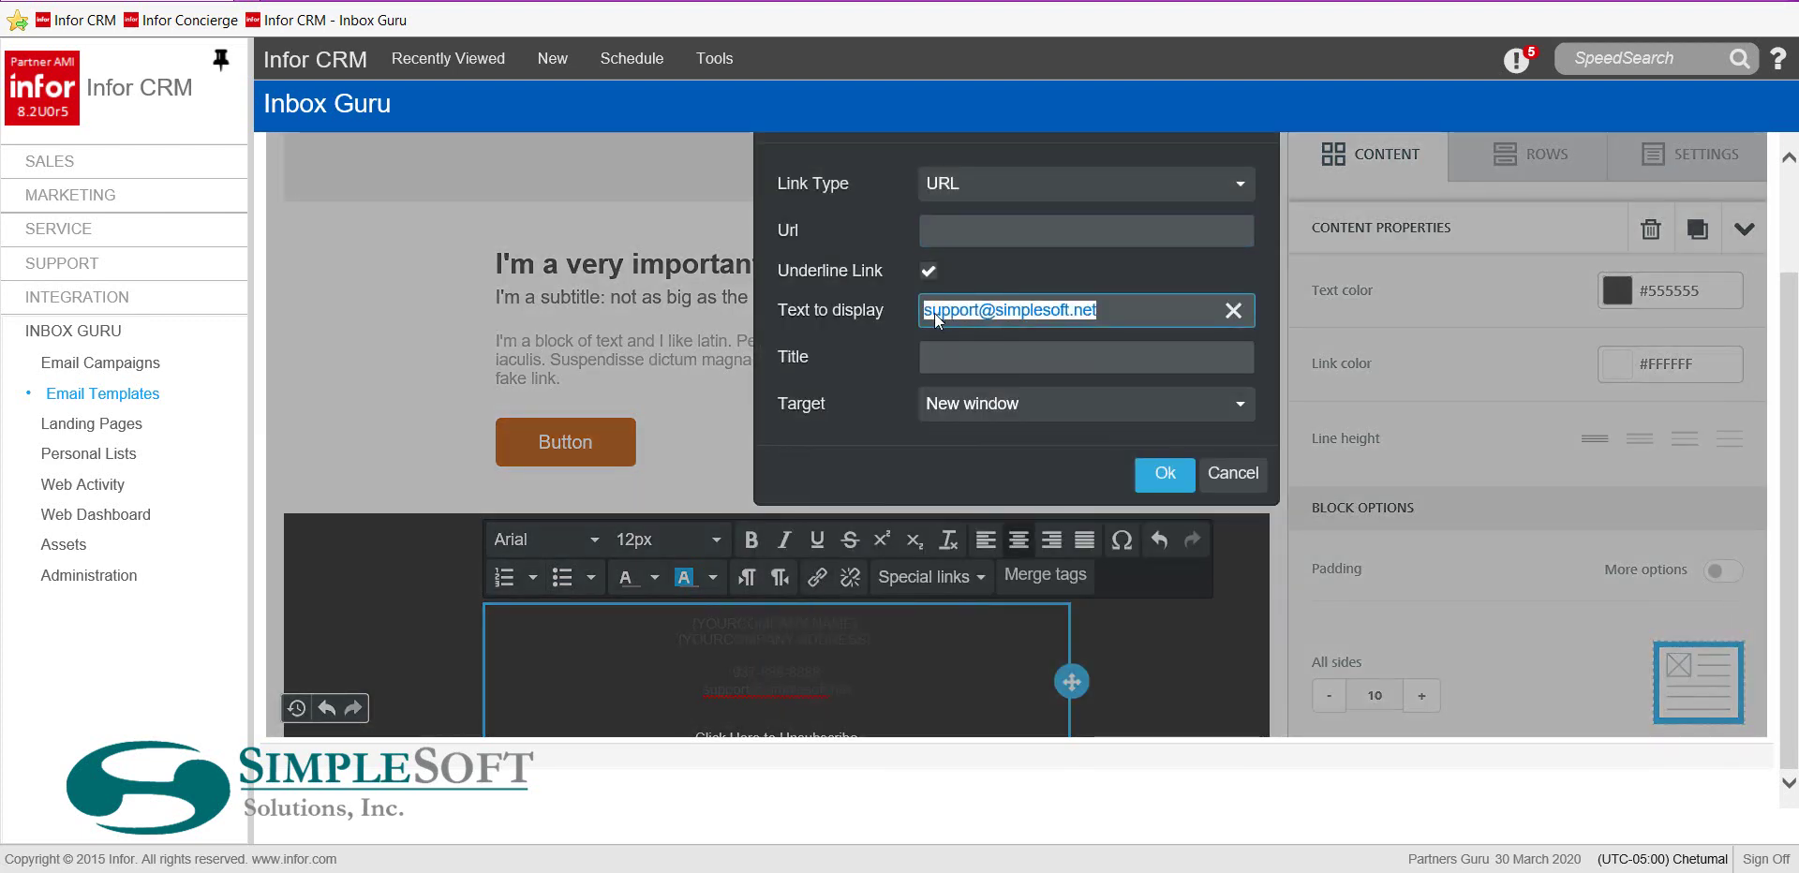
pyautogui.click(948, 186)
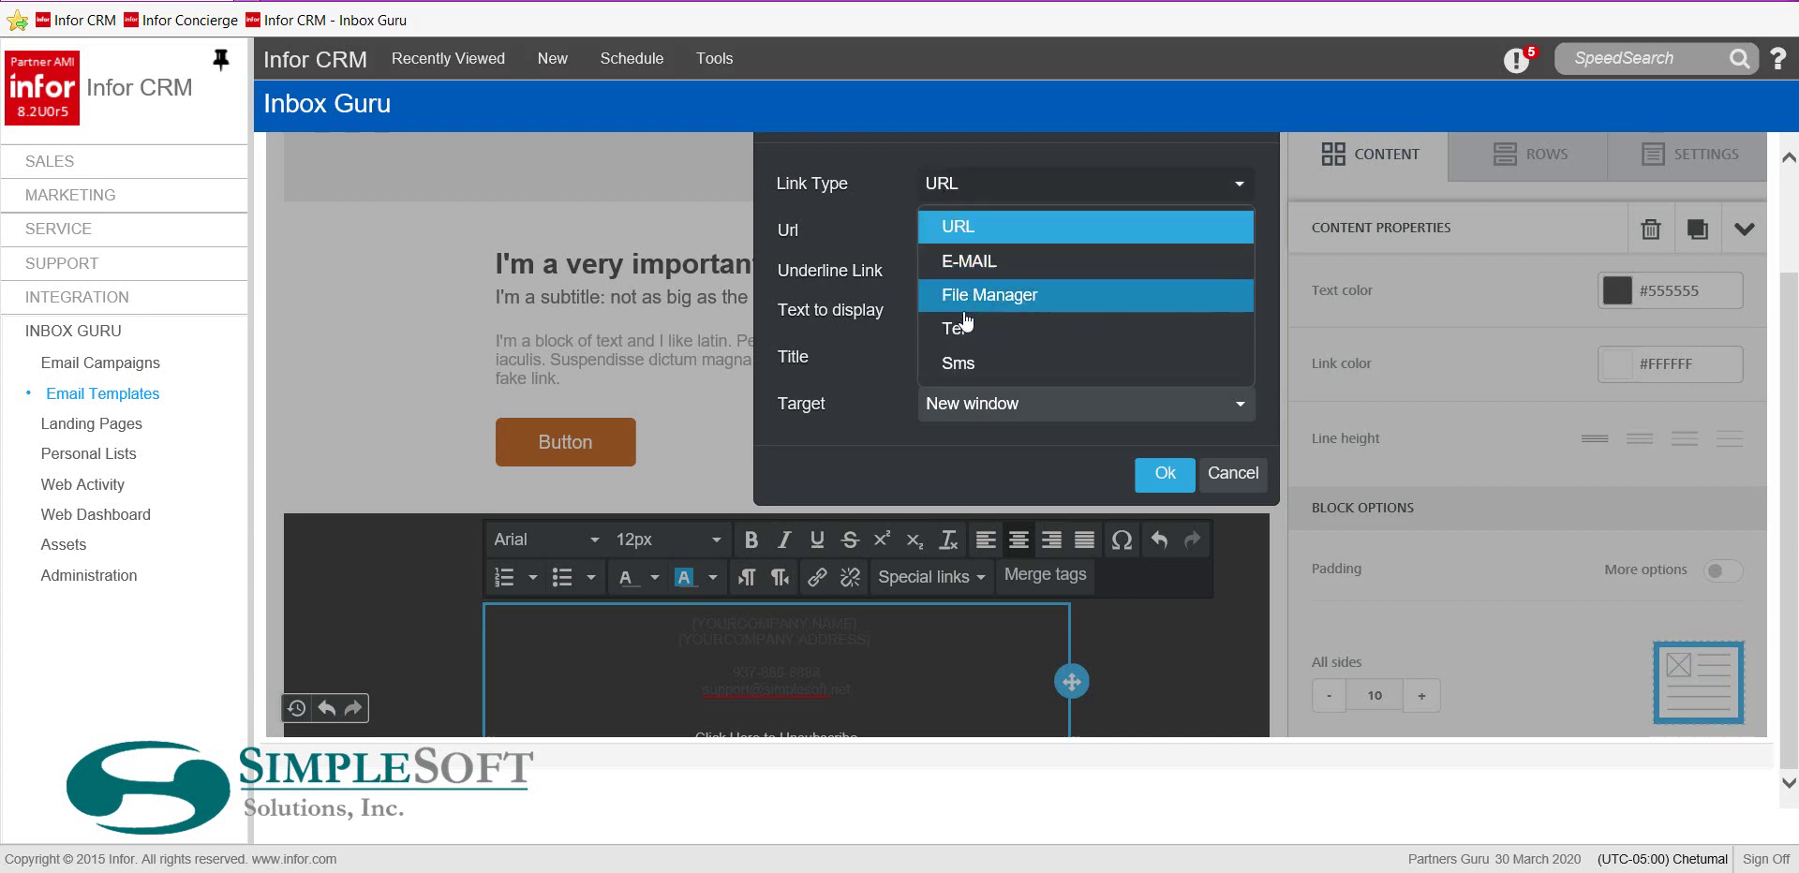
pyautogui.click(949, 264)
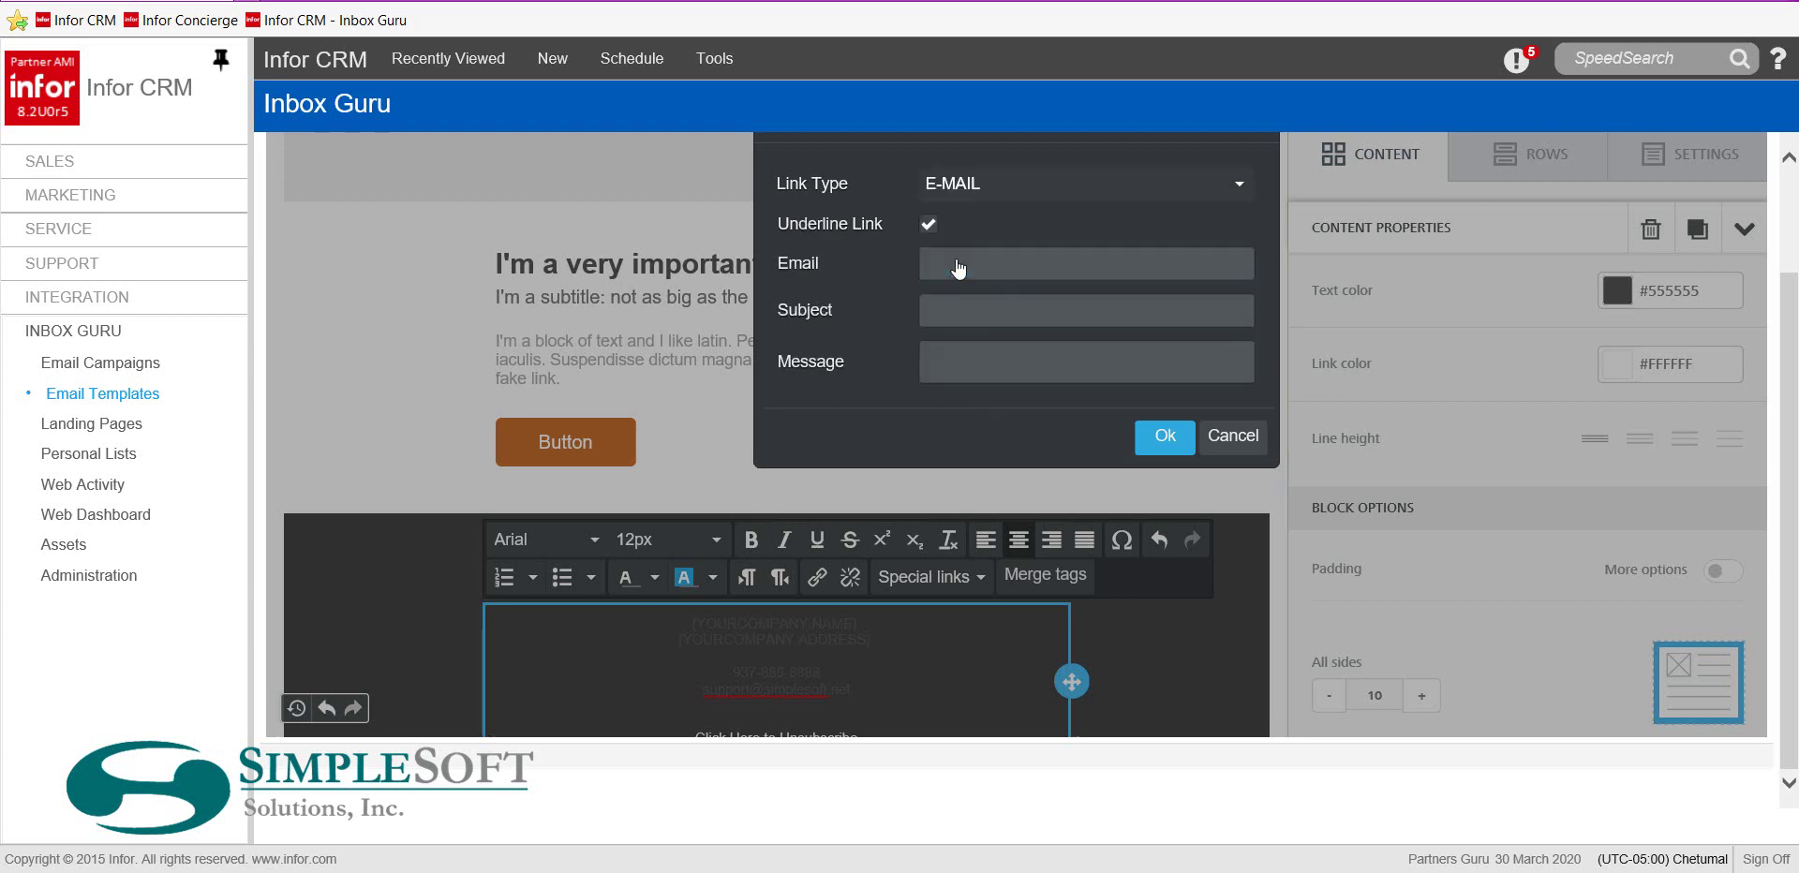
pyautogui.click(960, 264)
pyautogui.hotkey('ctrl', 'v')
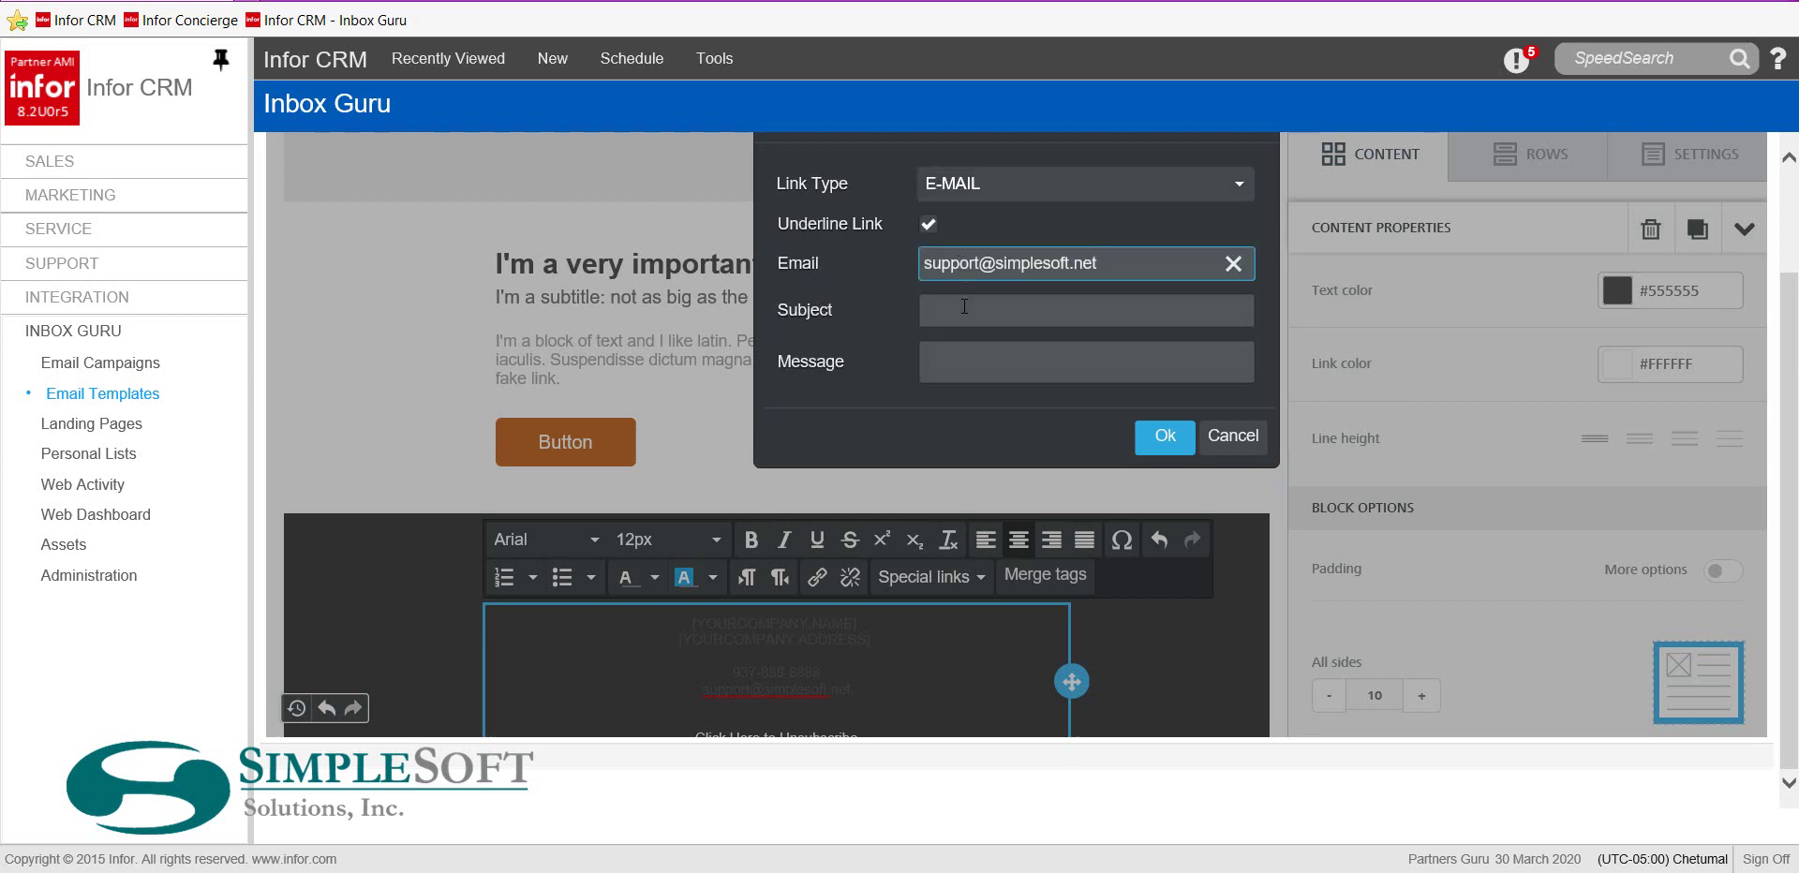
pyautogui.click(960, 307)
pyautogui.write('More info')
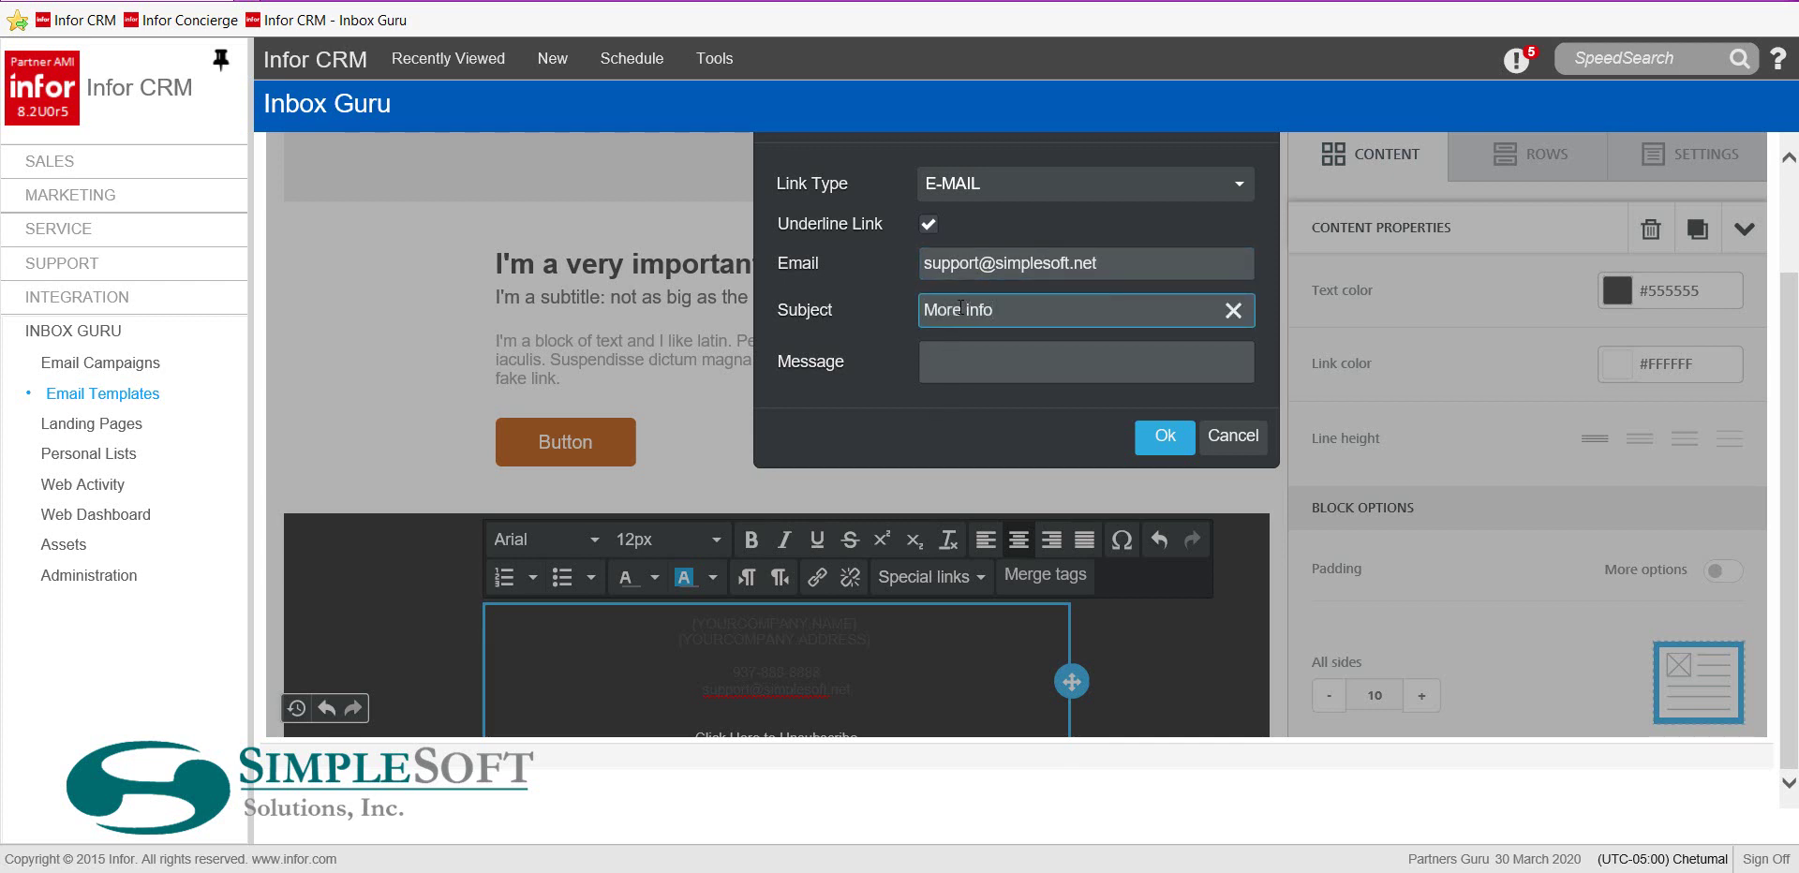
pyautogui.click(1176, 434)
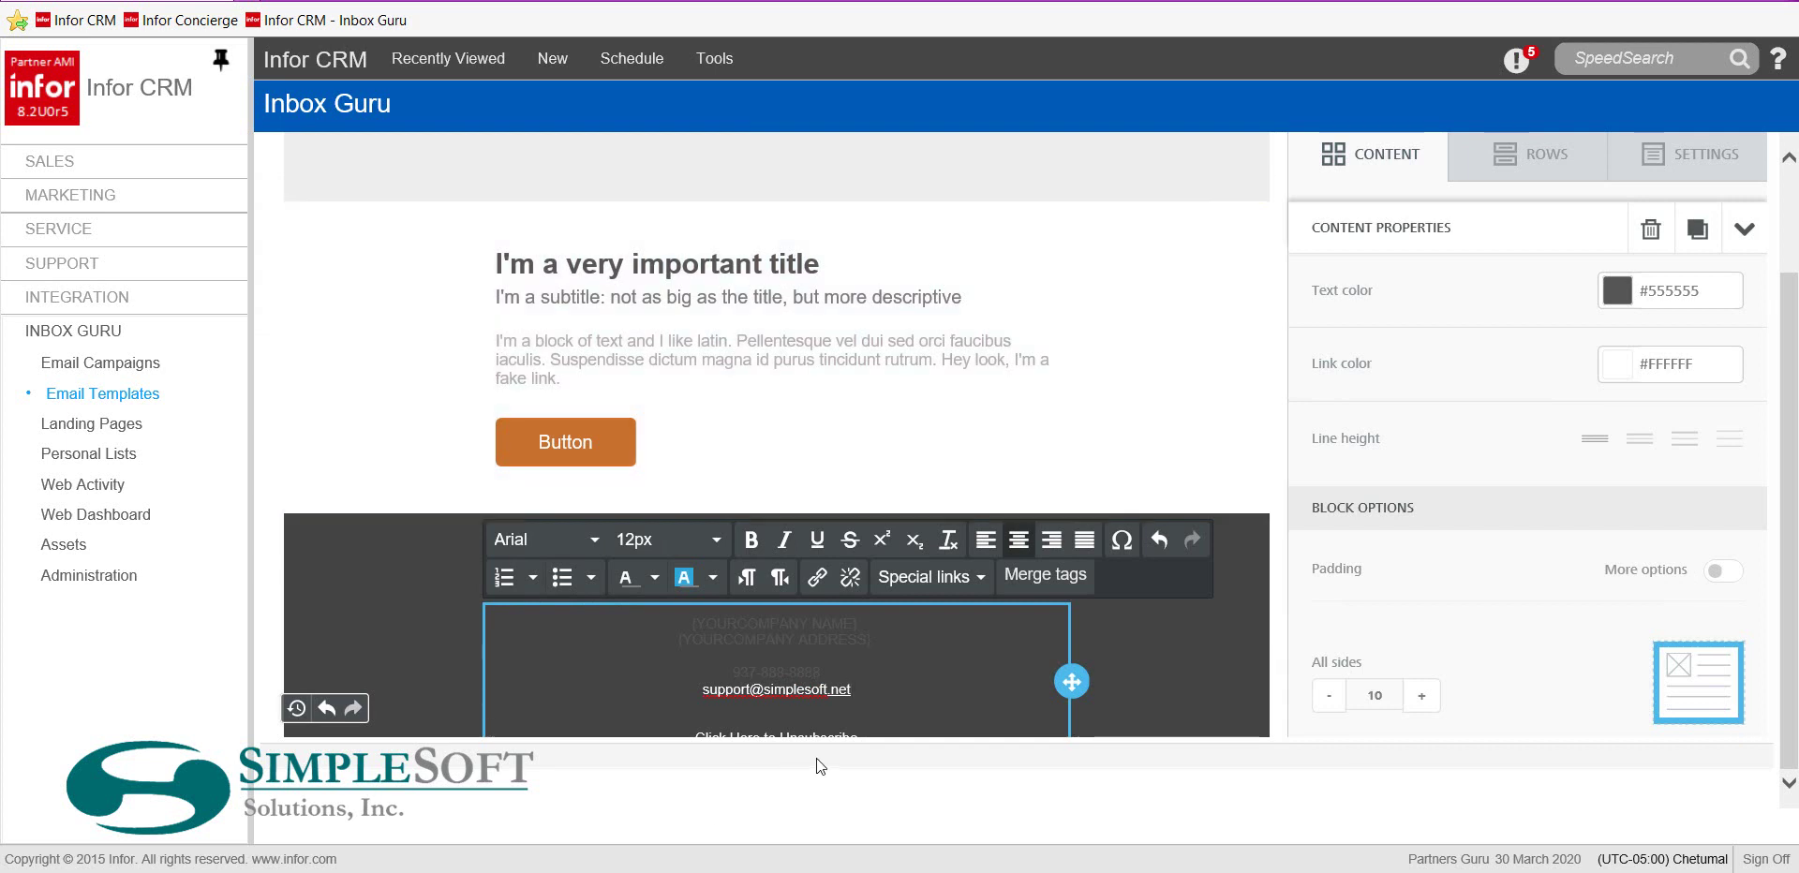
# Apply the white font colour to the footer's company name, address, phone and support e-mail lines
pyautogui.moveTo(633, 691); pyautogui.dragTo(633, 618)
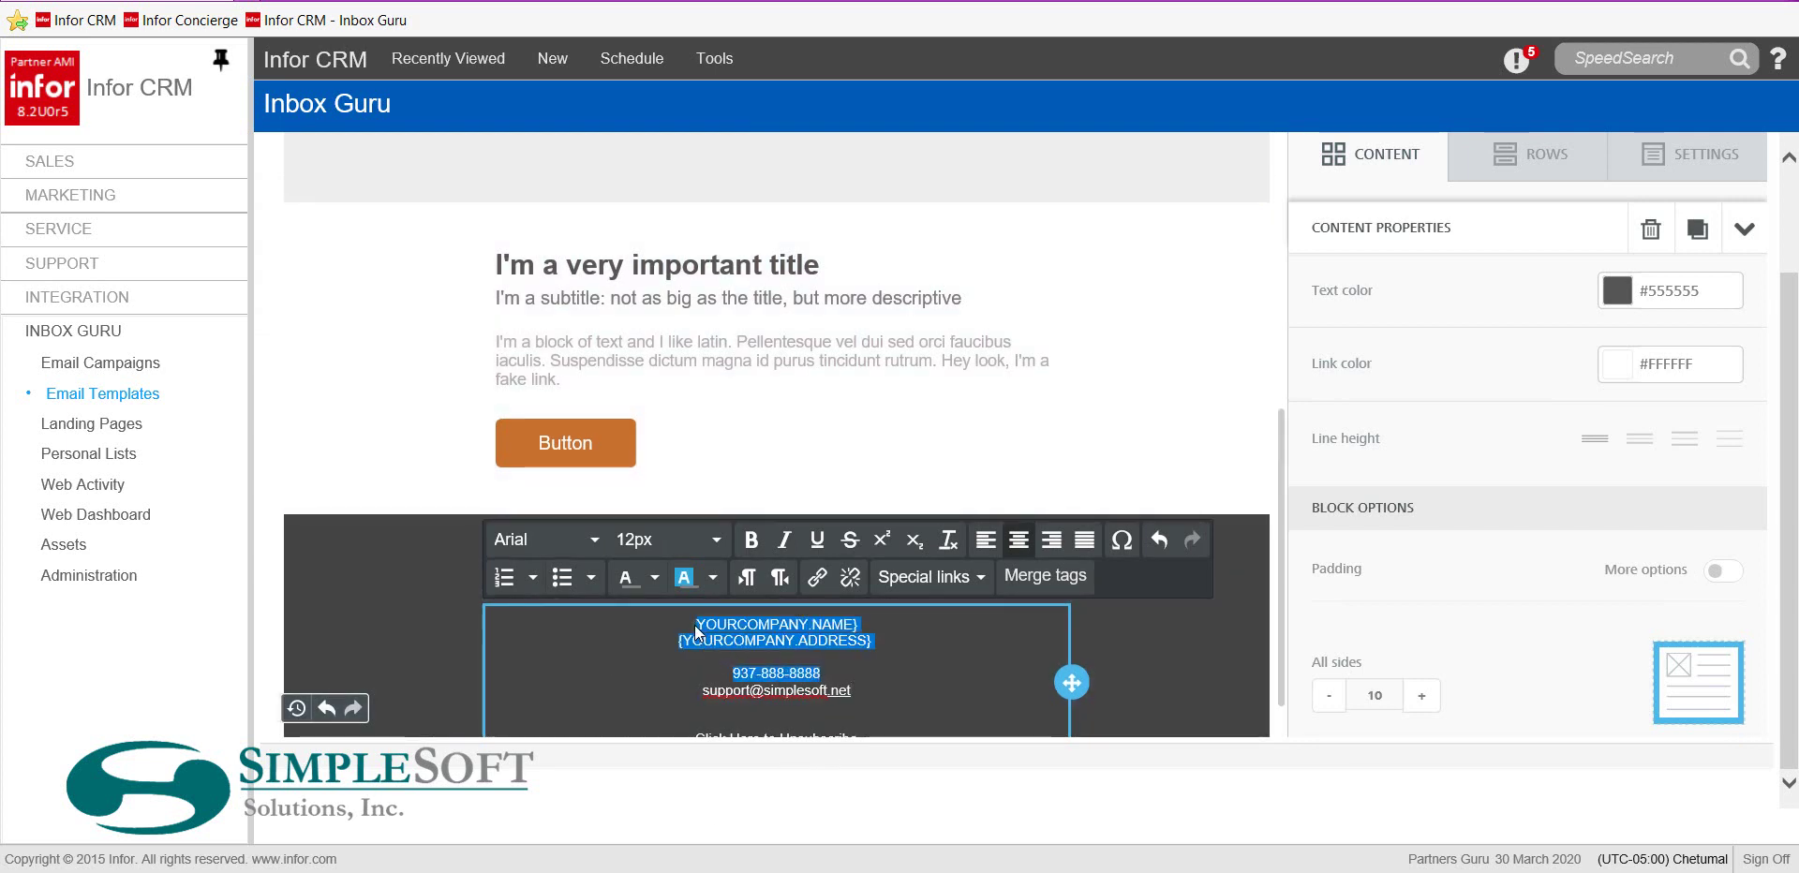
pyautogui.click(654, 577)
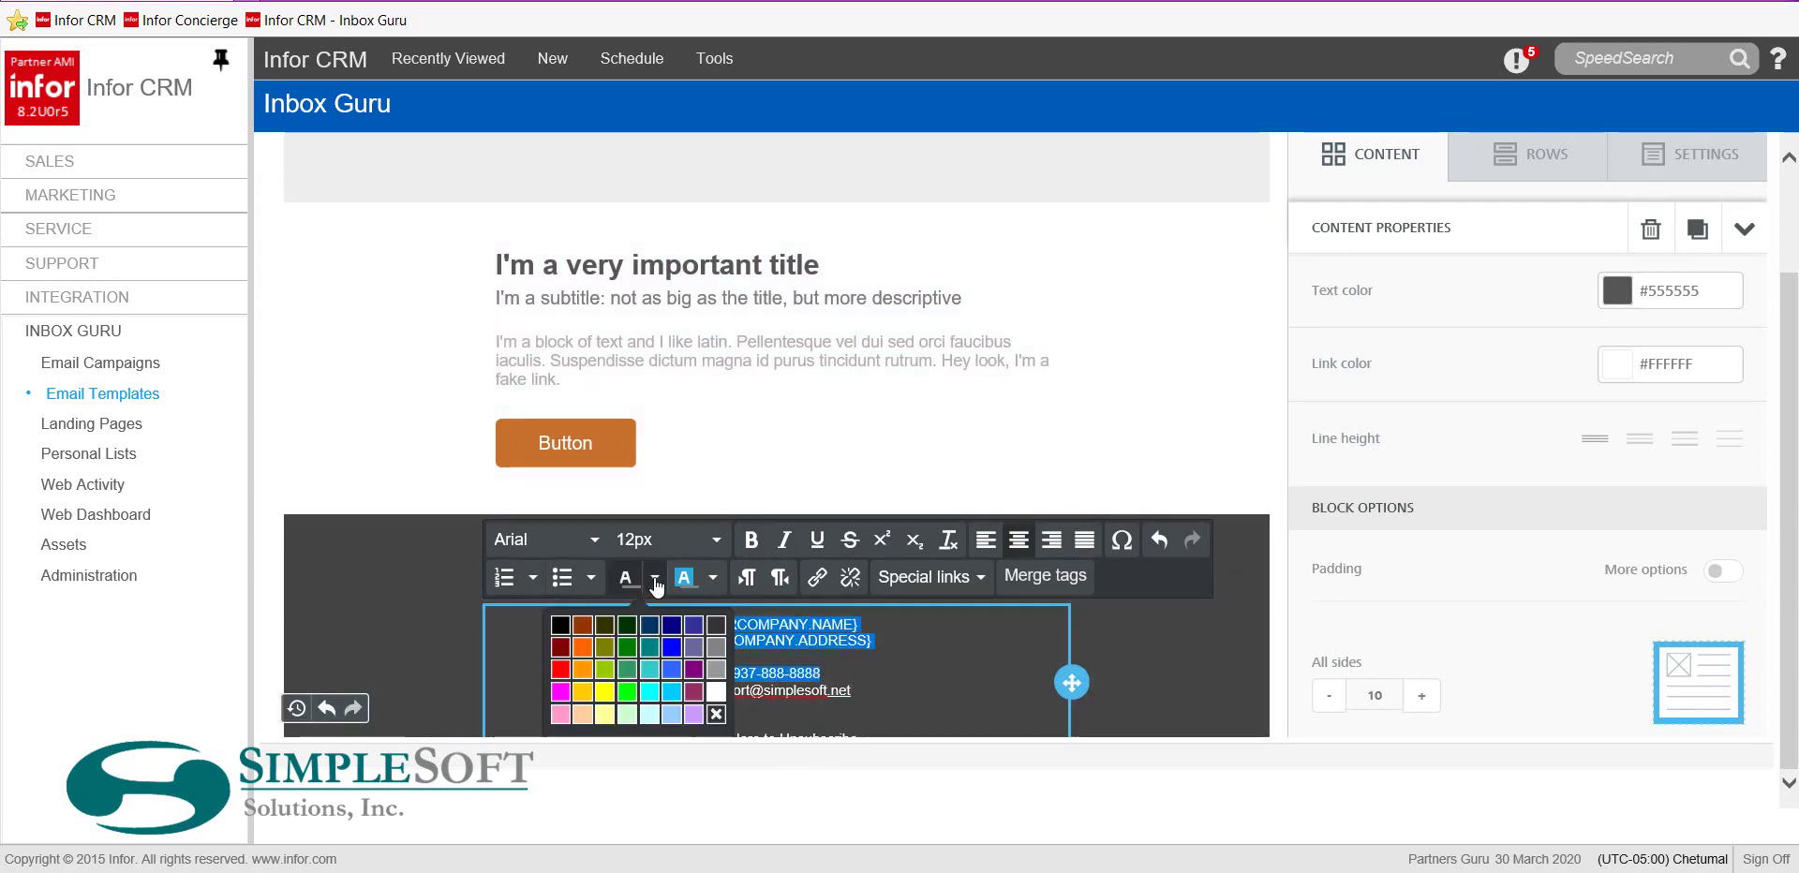
pyautogui.click(716, 691)
pyautogui.click(625, 670)
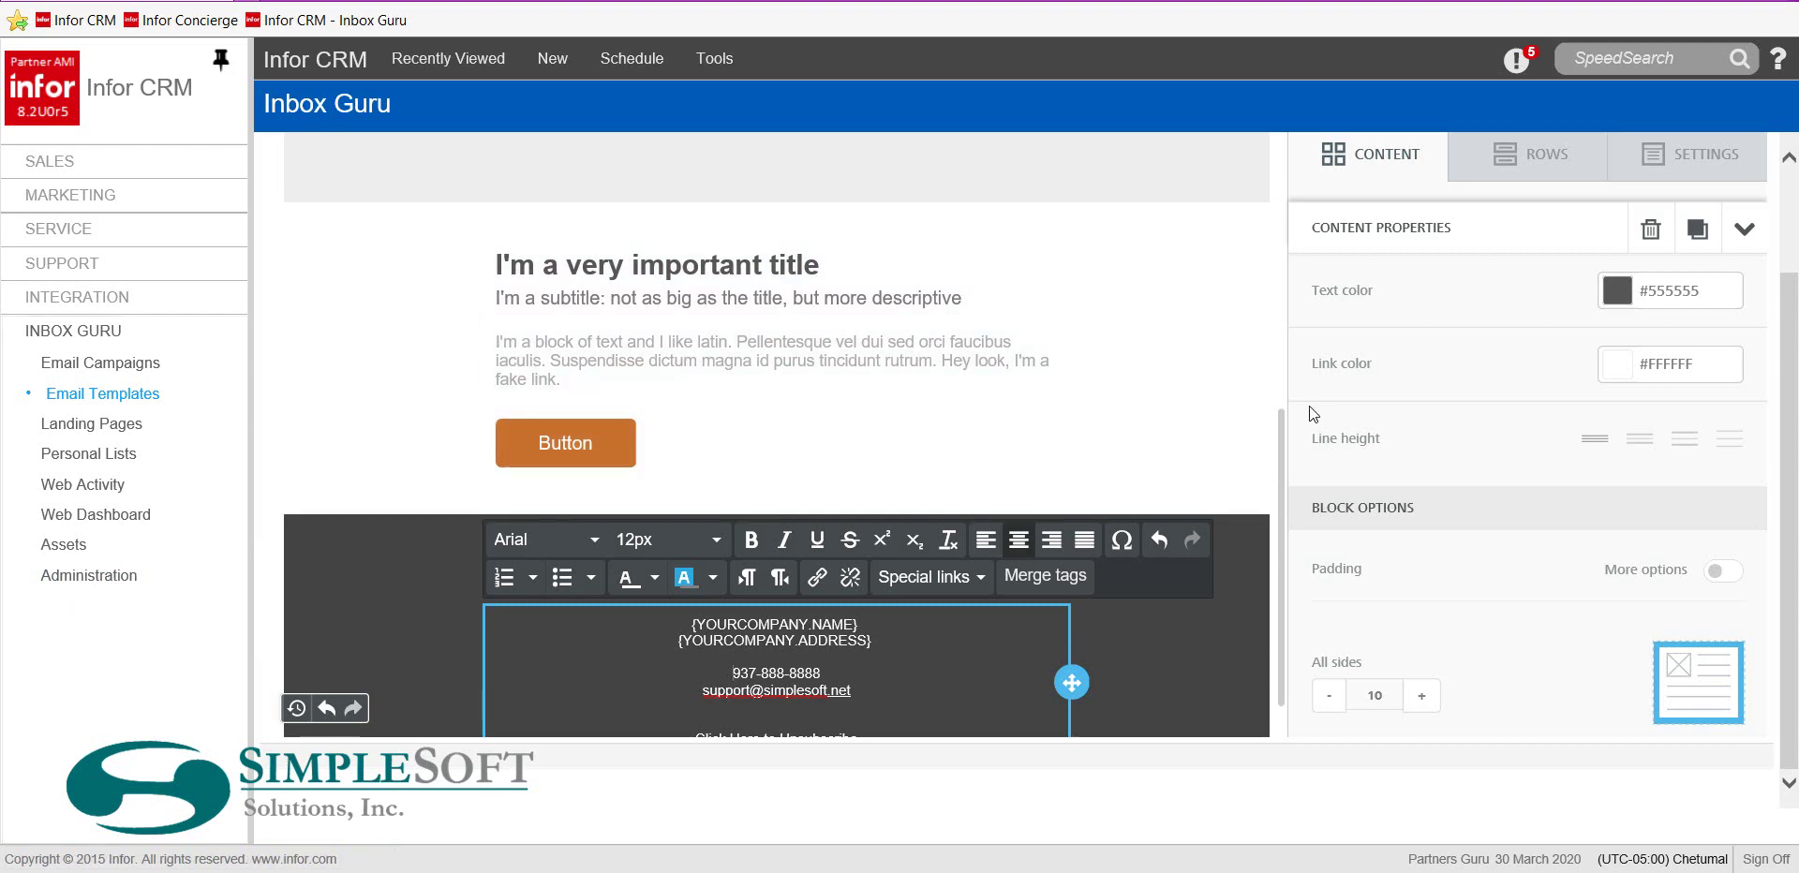
pyautogui.scroll(-1, 1359, 422)
pyautogui.scroll(3, 1593, 329)
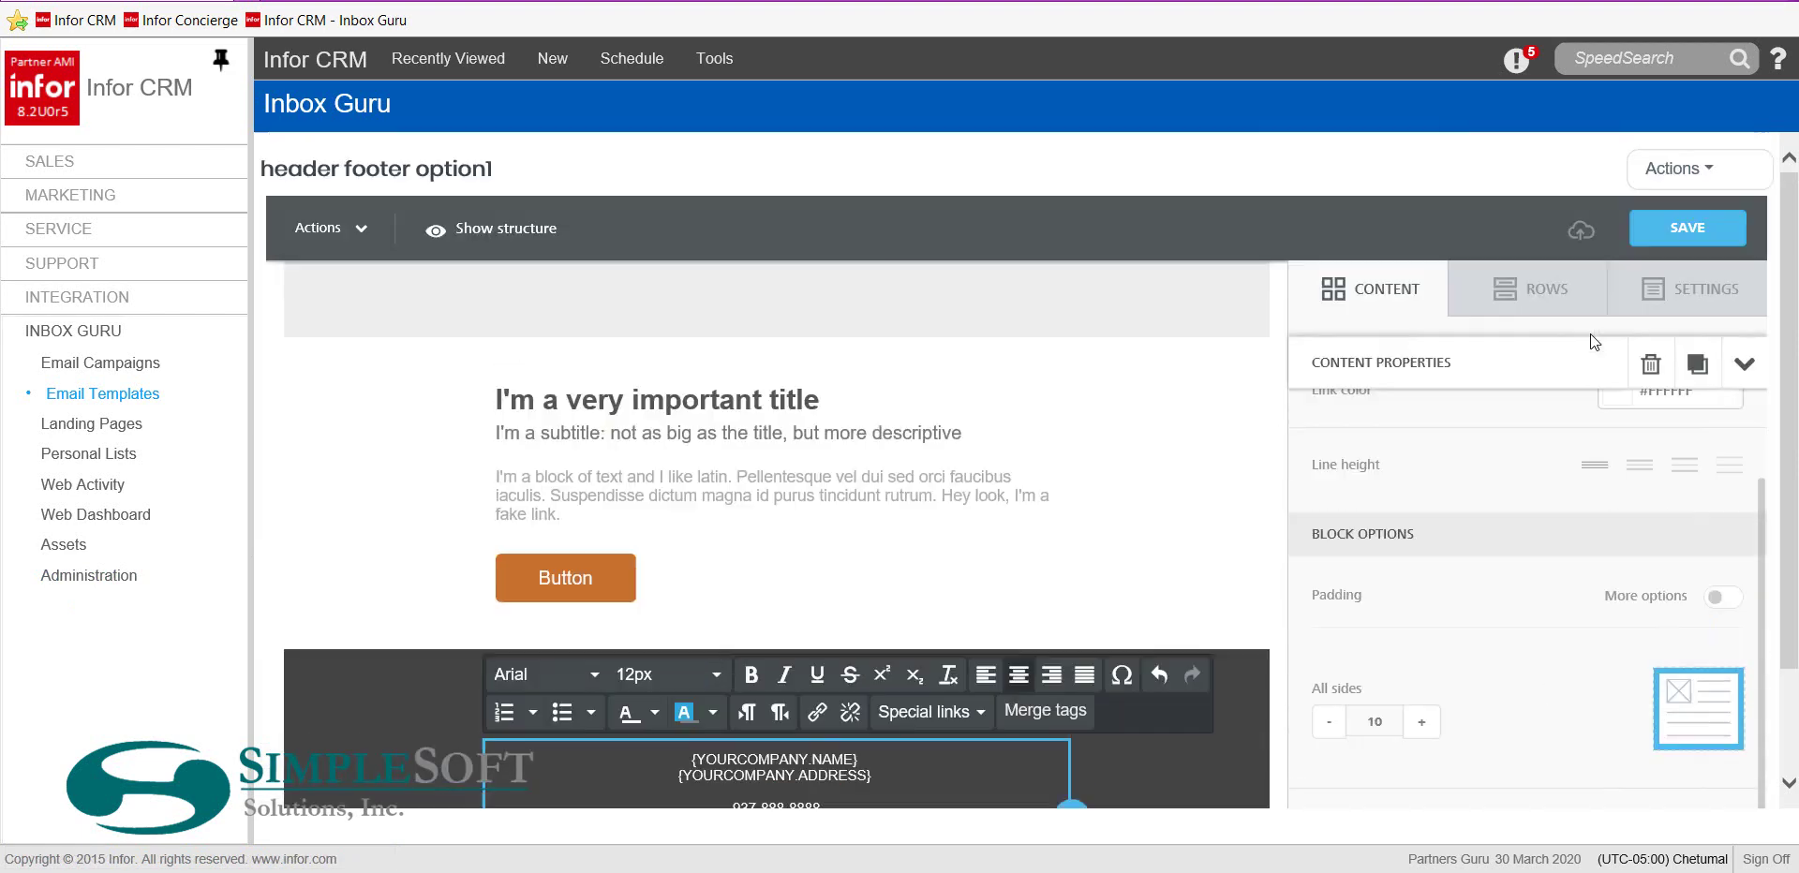
# Save the template, then choose Actions > Return to reach the Email Templates list
pyautogui.click(1632, 244)
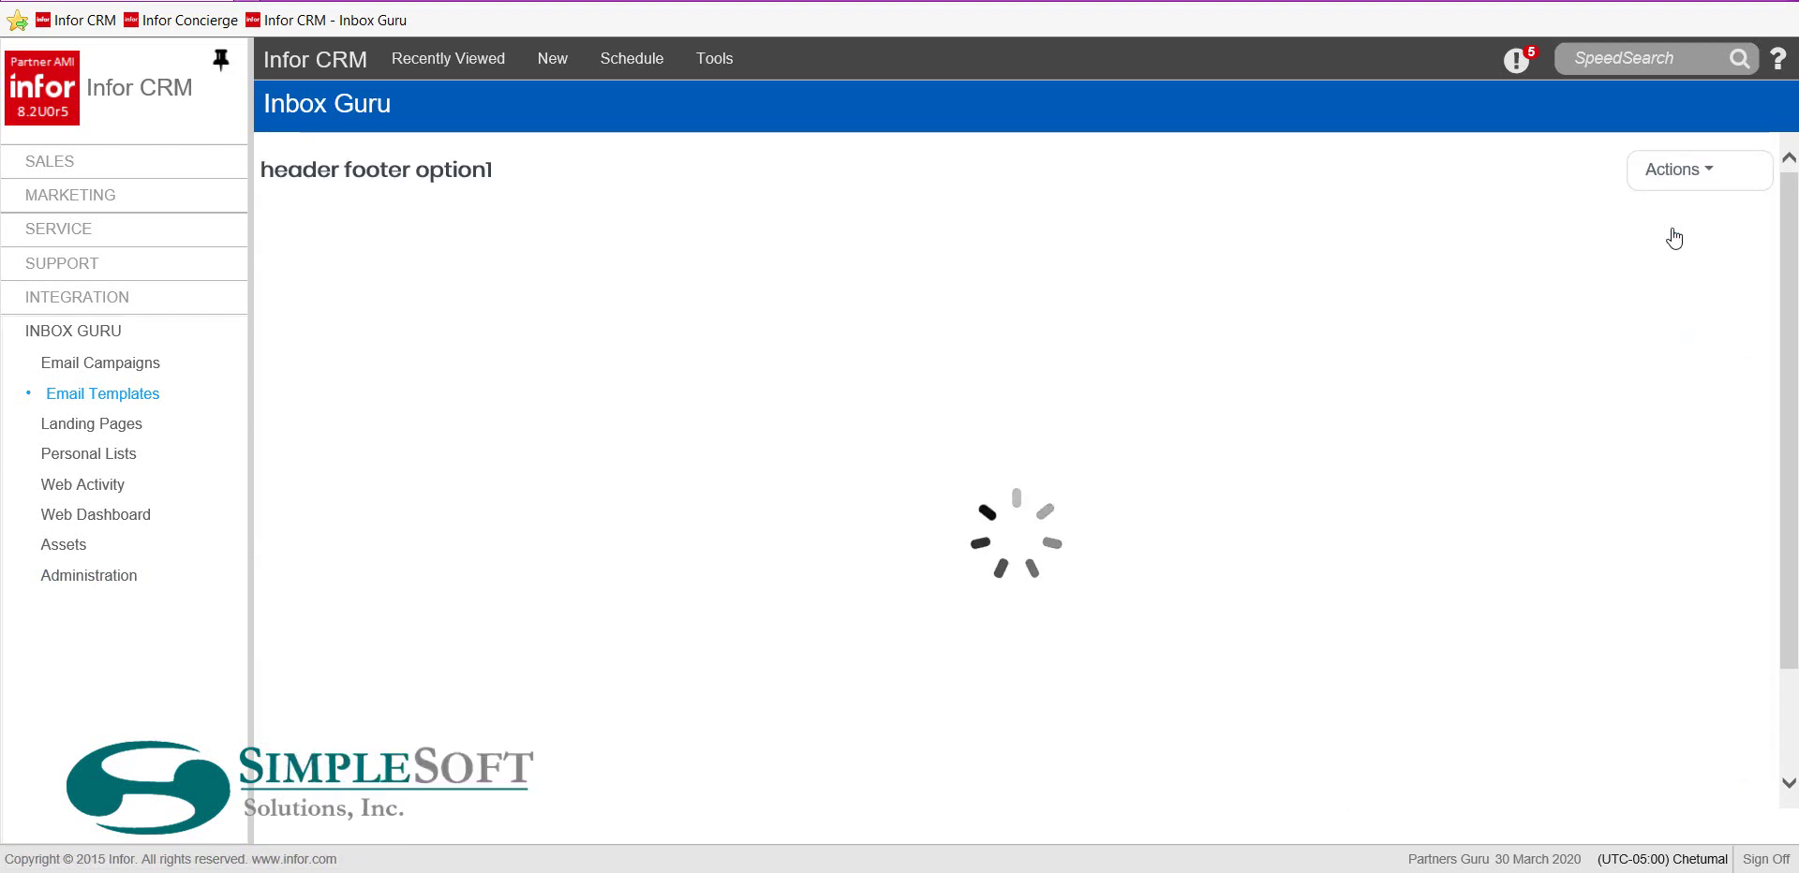
pyautogui.click(1691, 176)
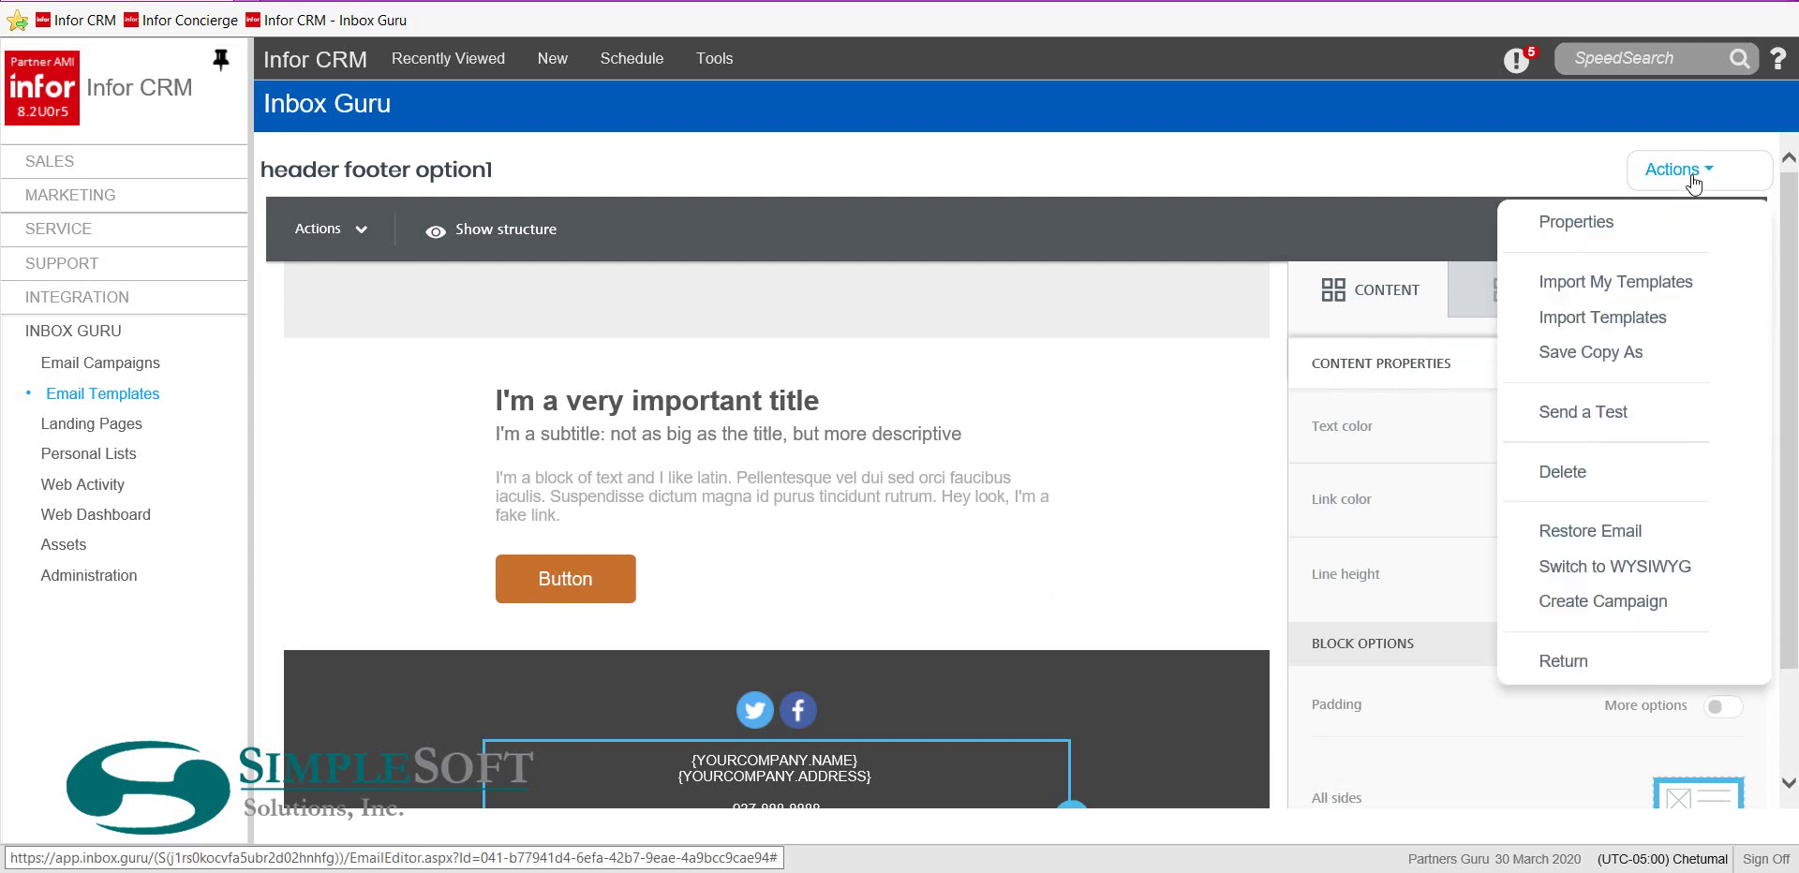
pyautogui.click(1553, 644)
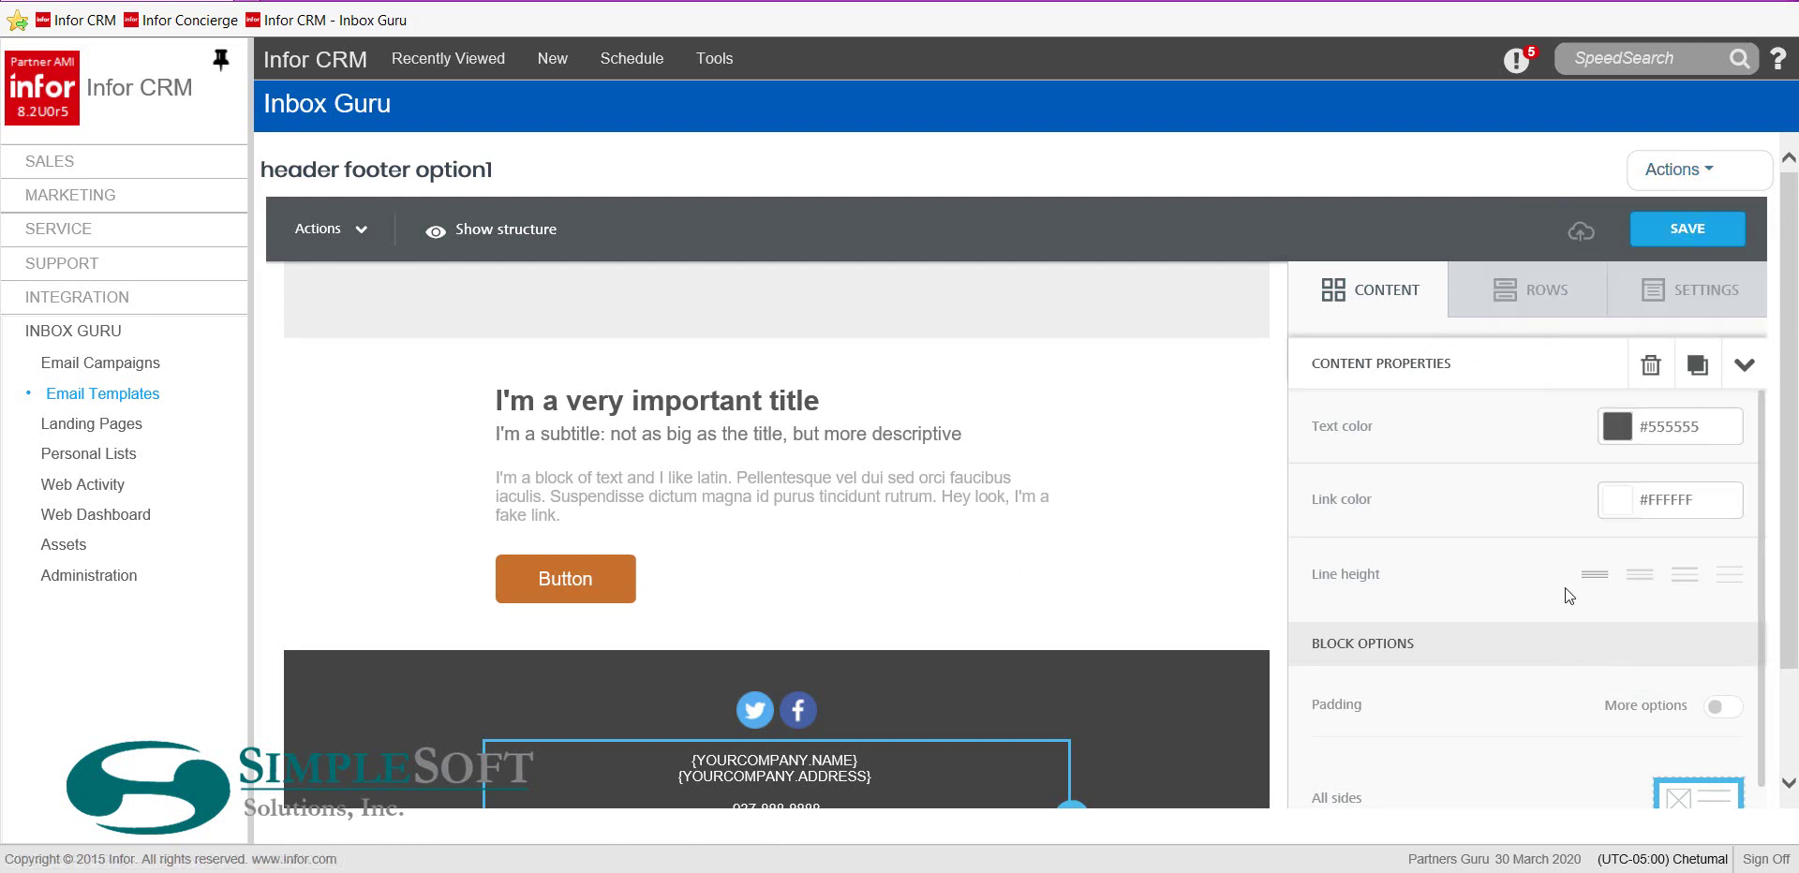
pyautogui.click(1664, 161)
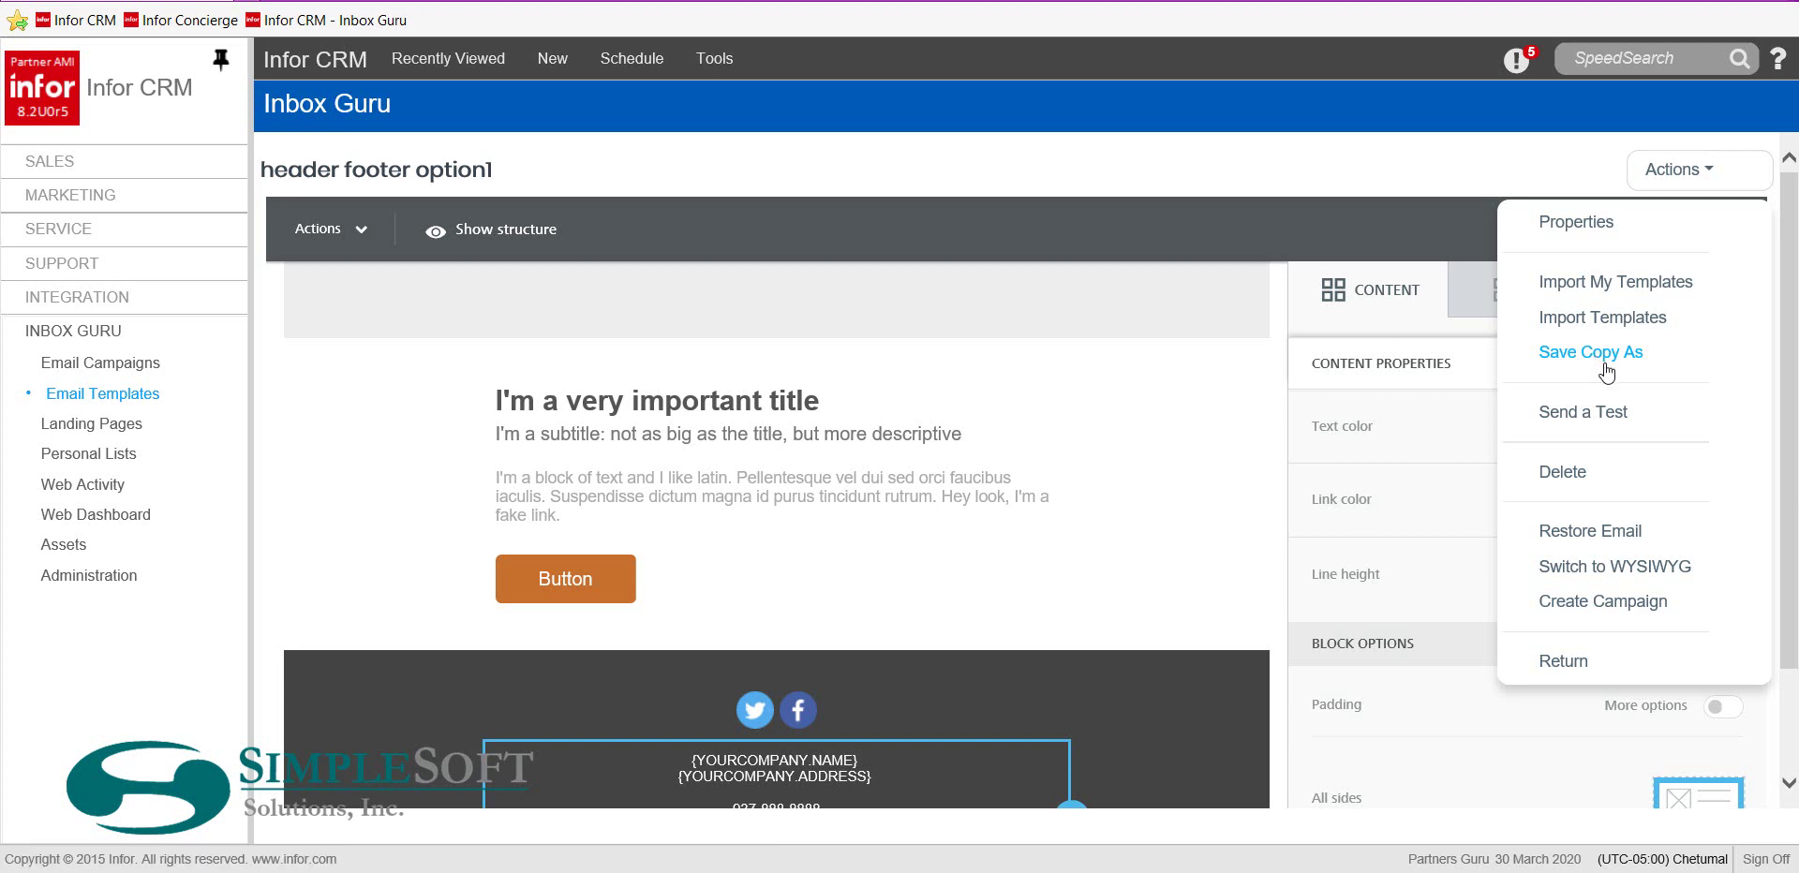
pyautogui.click(1565, 661)
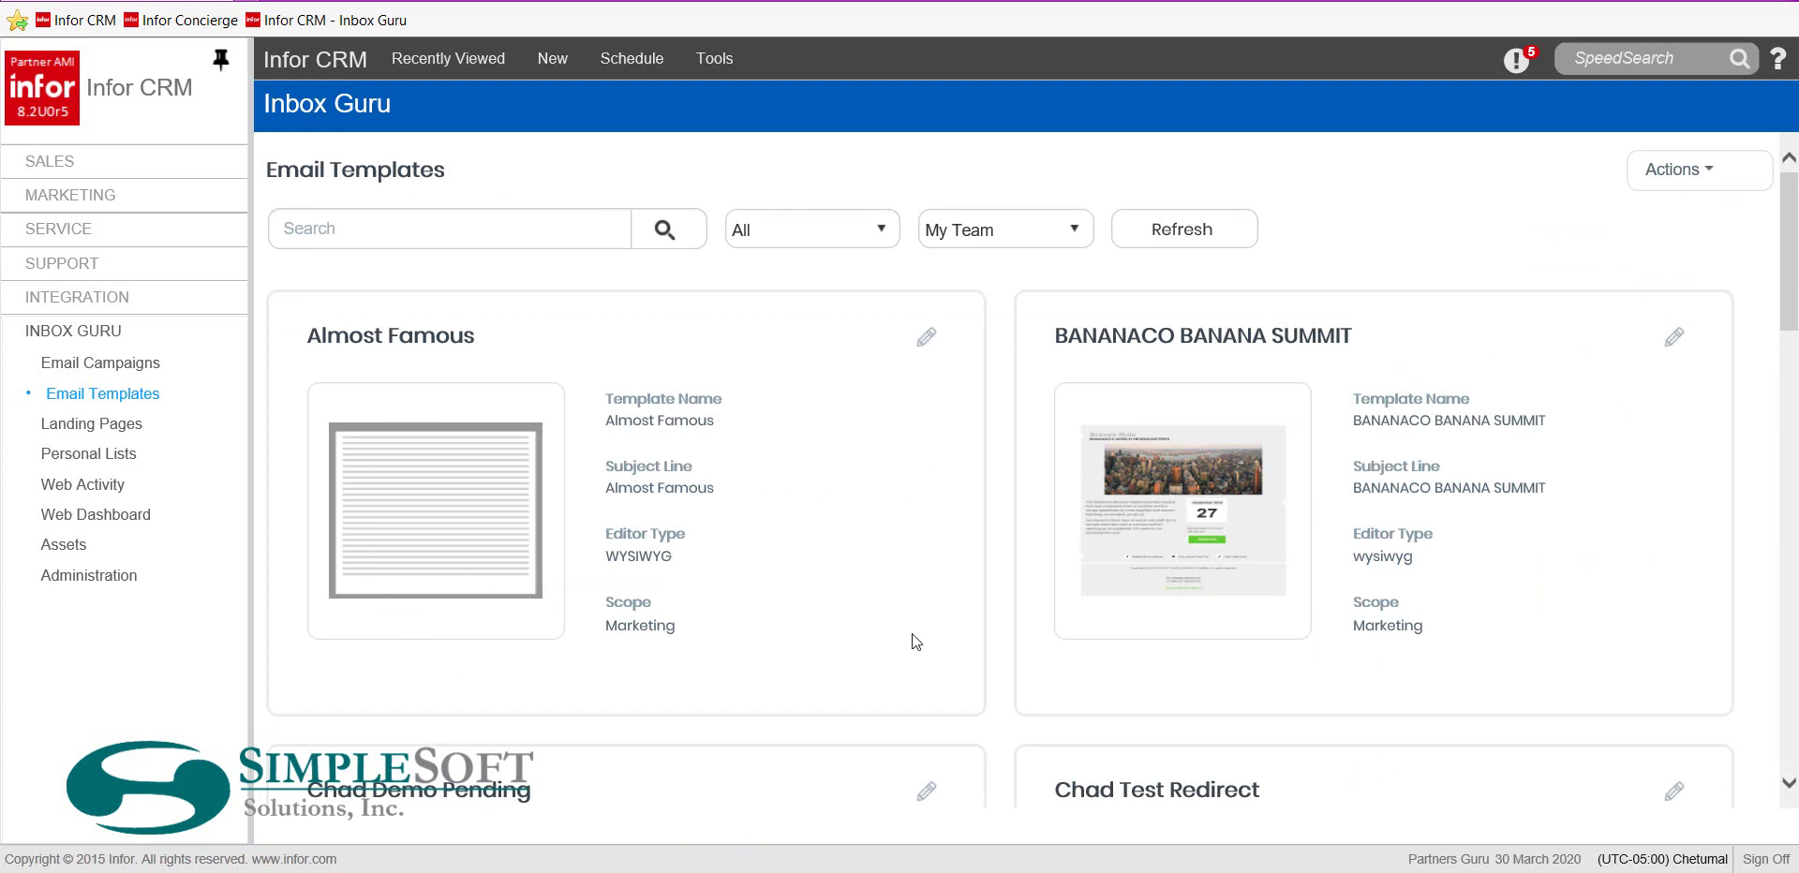
# Copy the 'header footer option1' template using Actions > Copy Template
pyautogui.click(1711, 171)
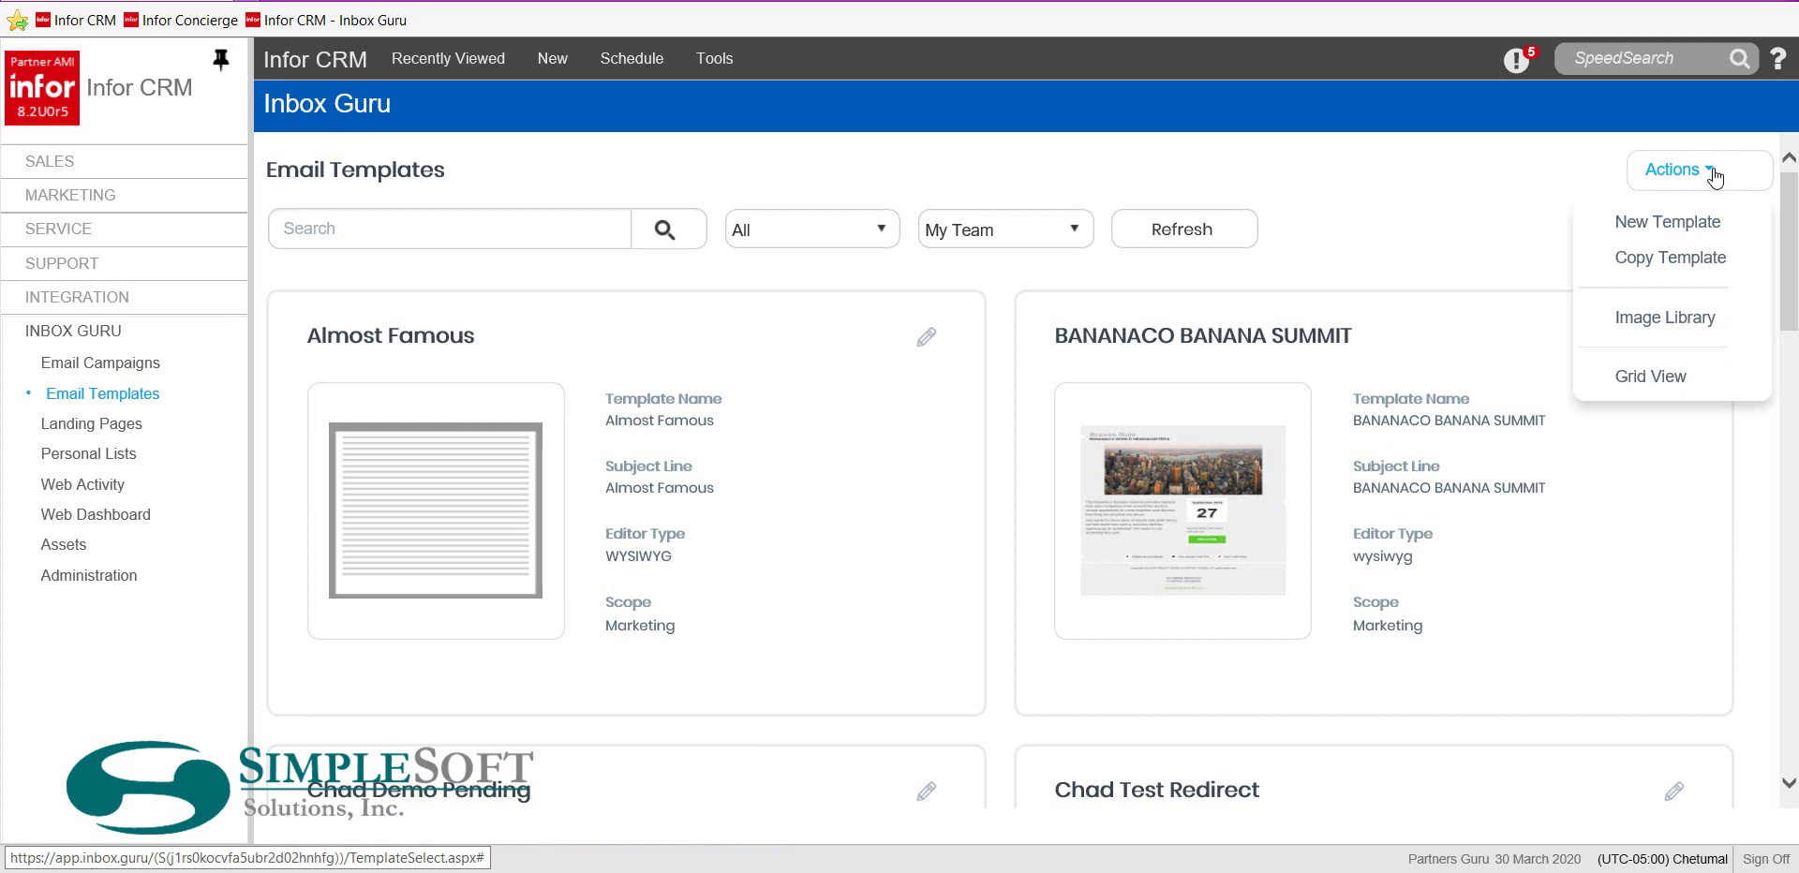
pyautogui.click(1660, 262)
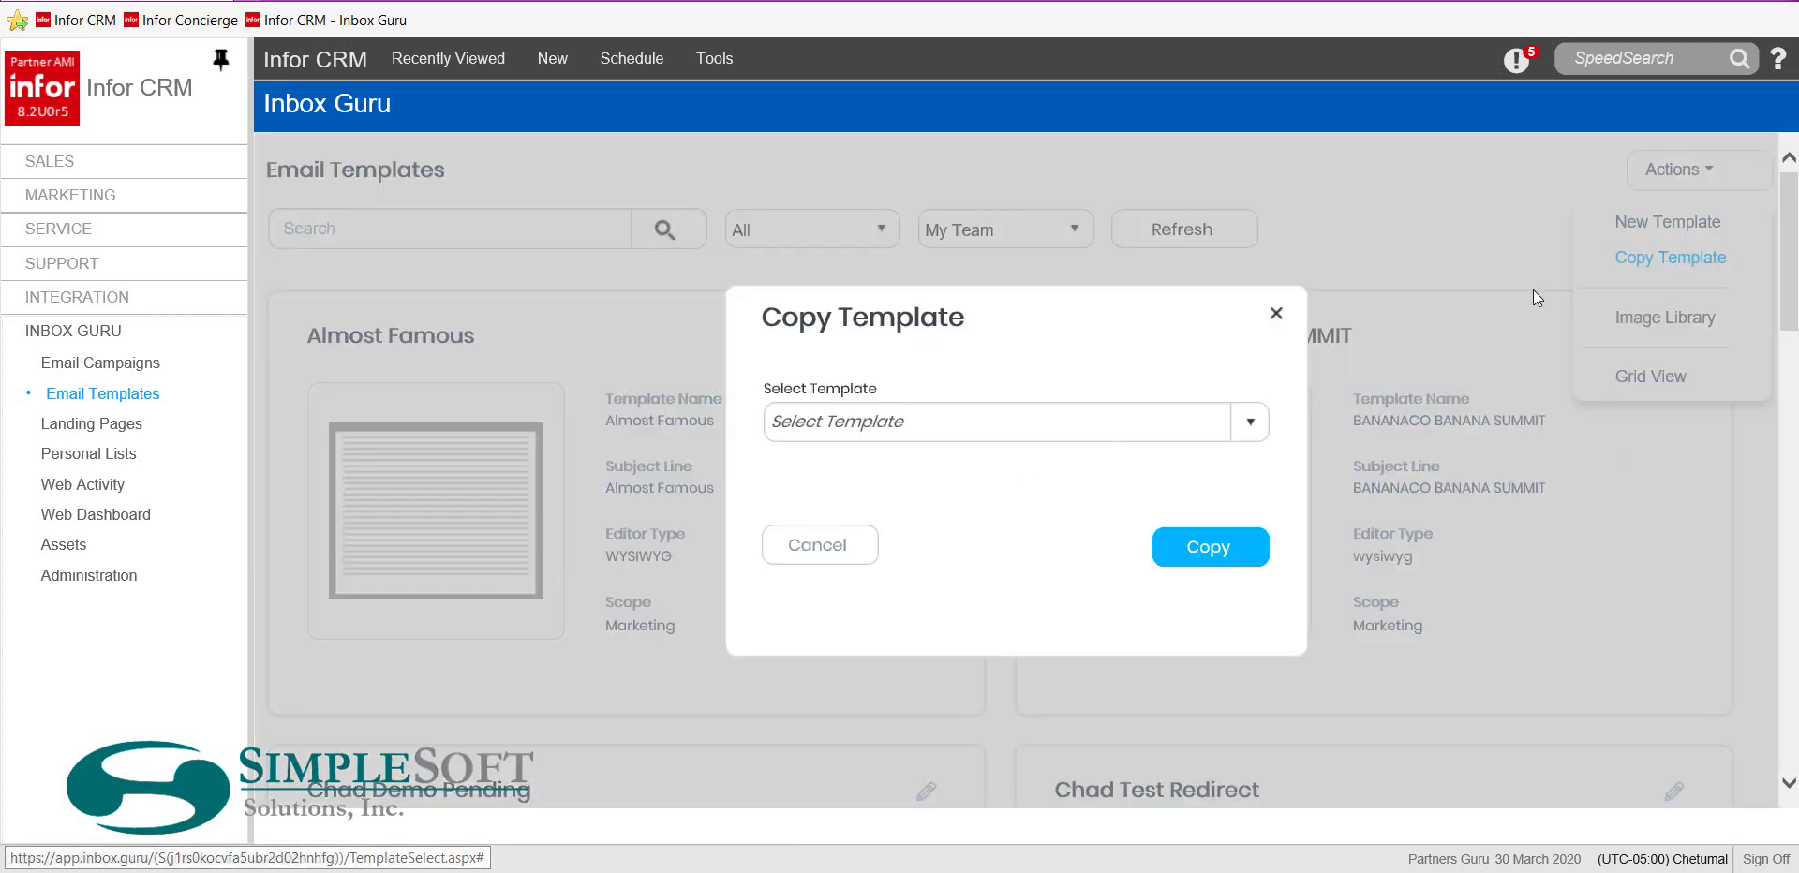
pyautogui.click(1106, 436)
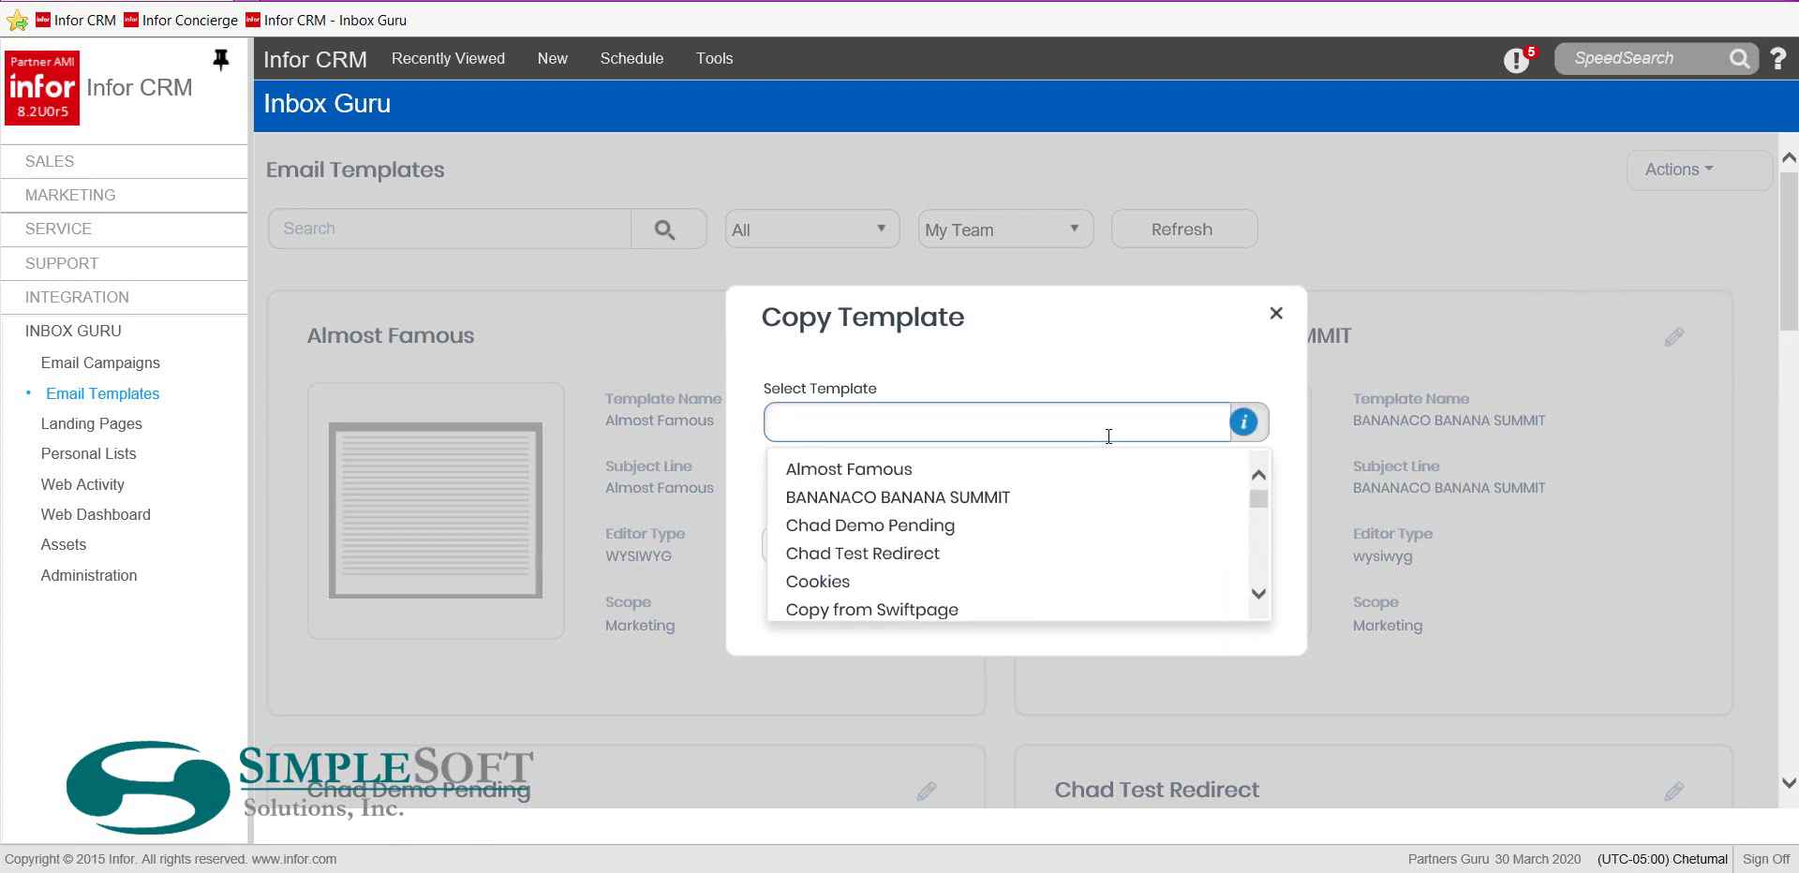
pyautogui.scroll(-3, 1073, 545)
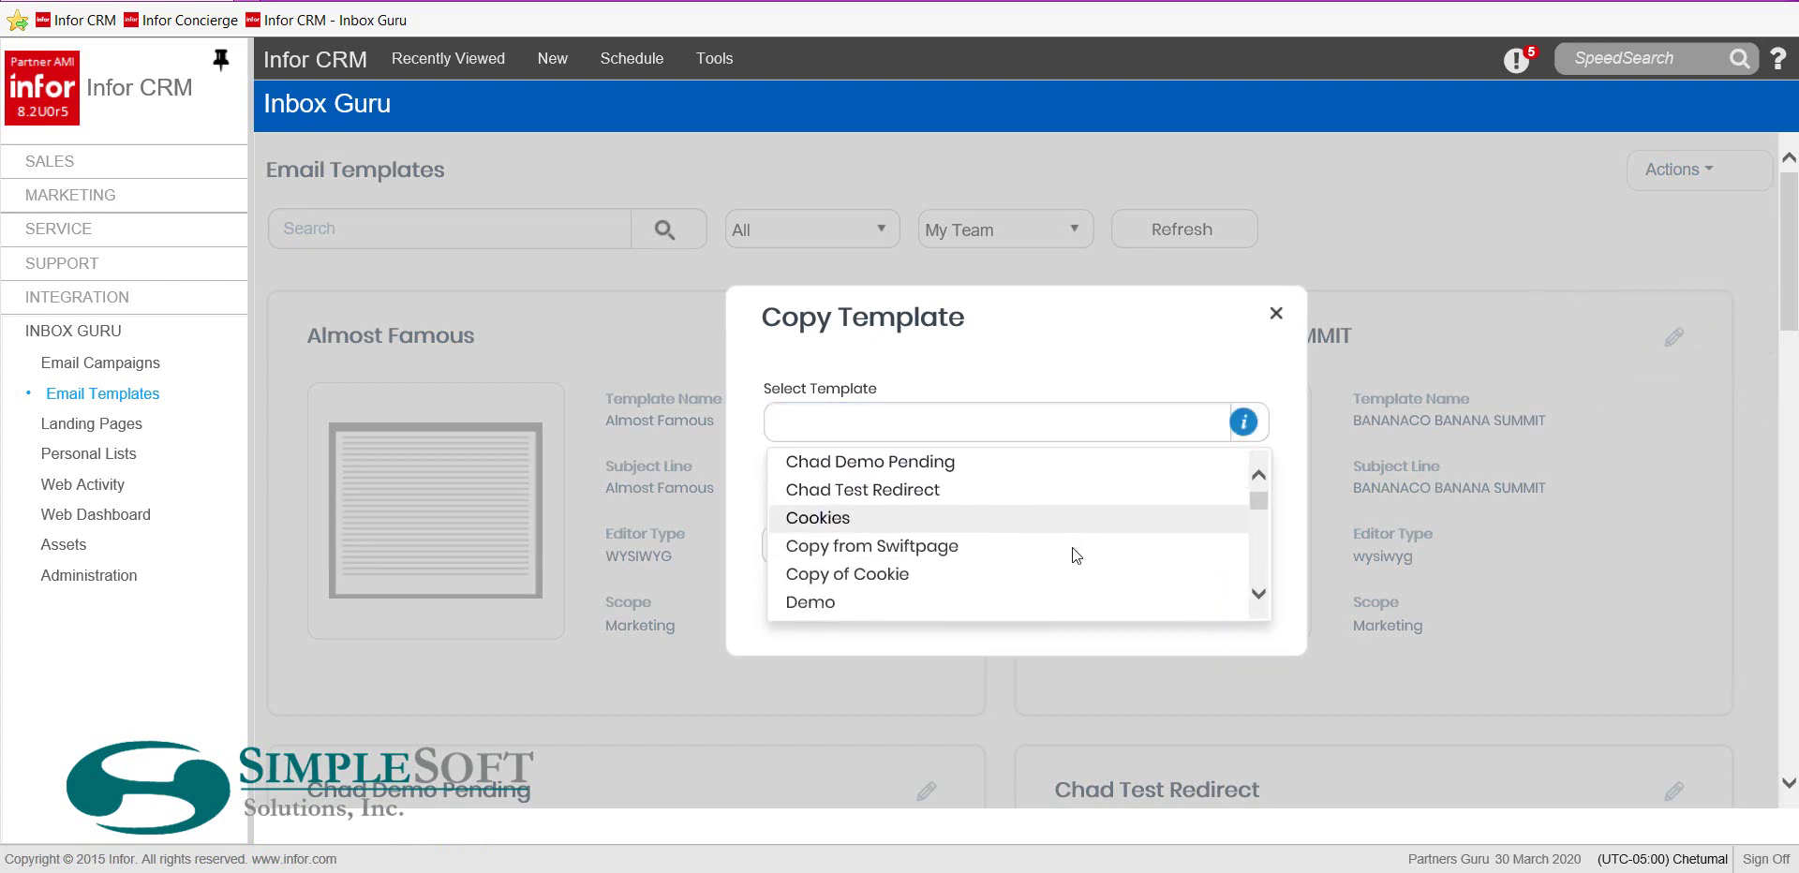
pyautogui.scroll(-5, 1073, 560)
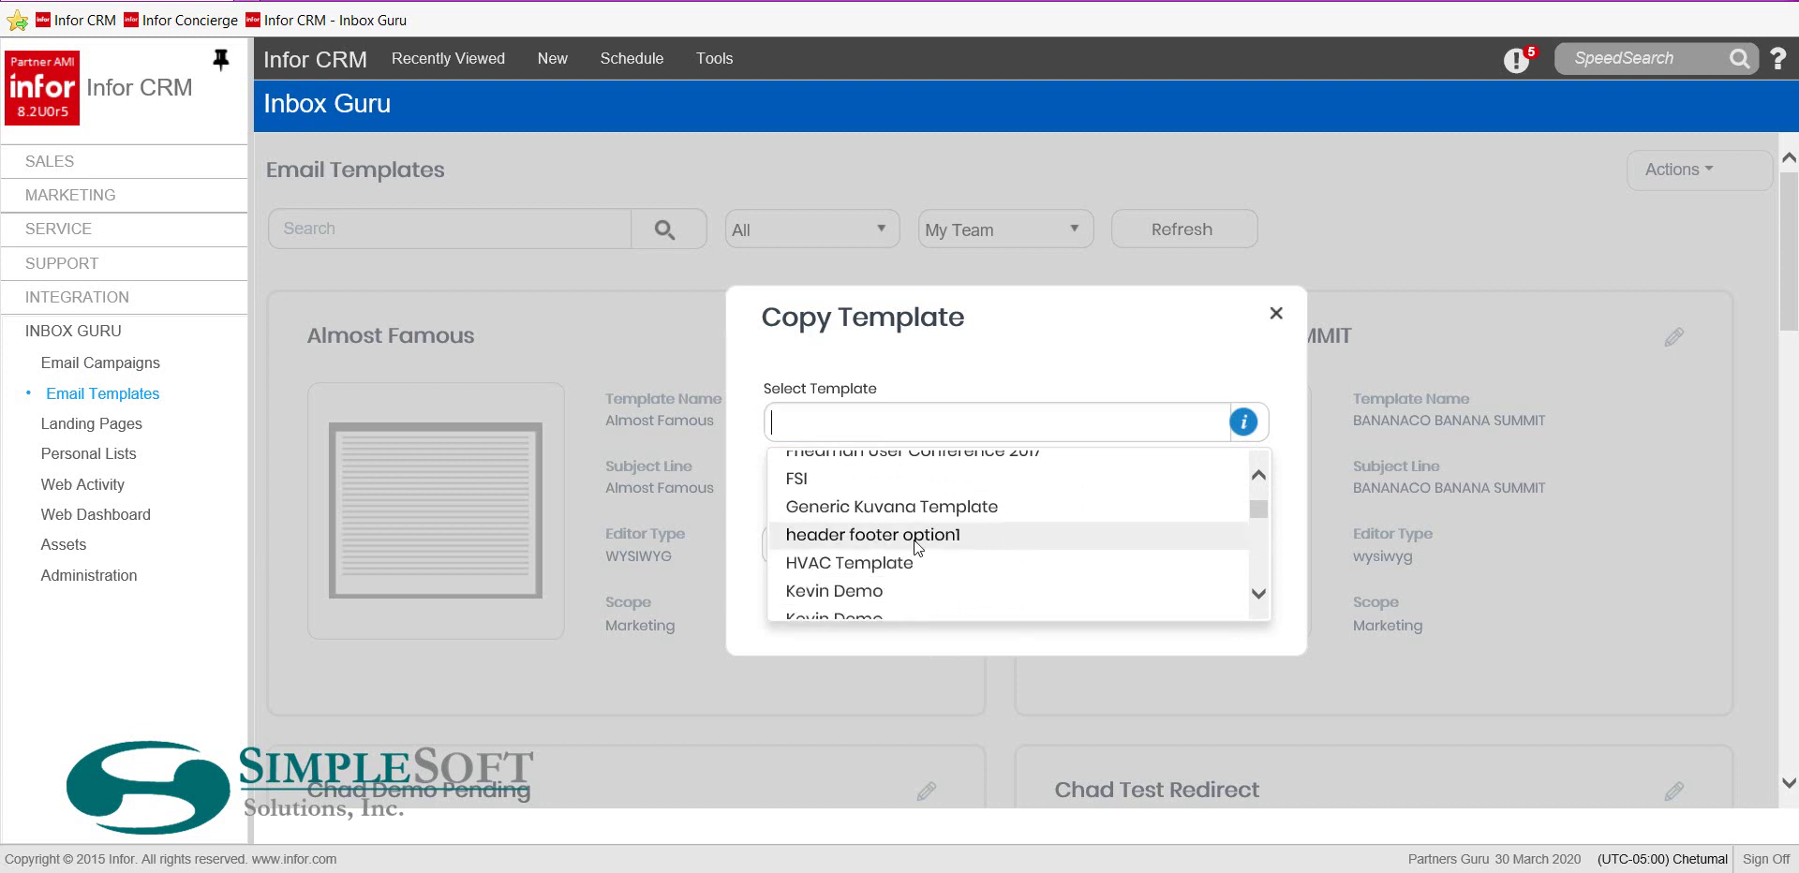
pyautogui.click(917, 545)
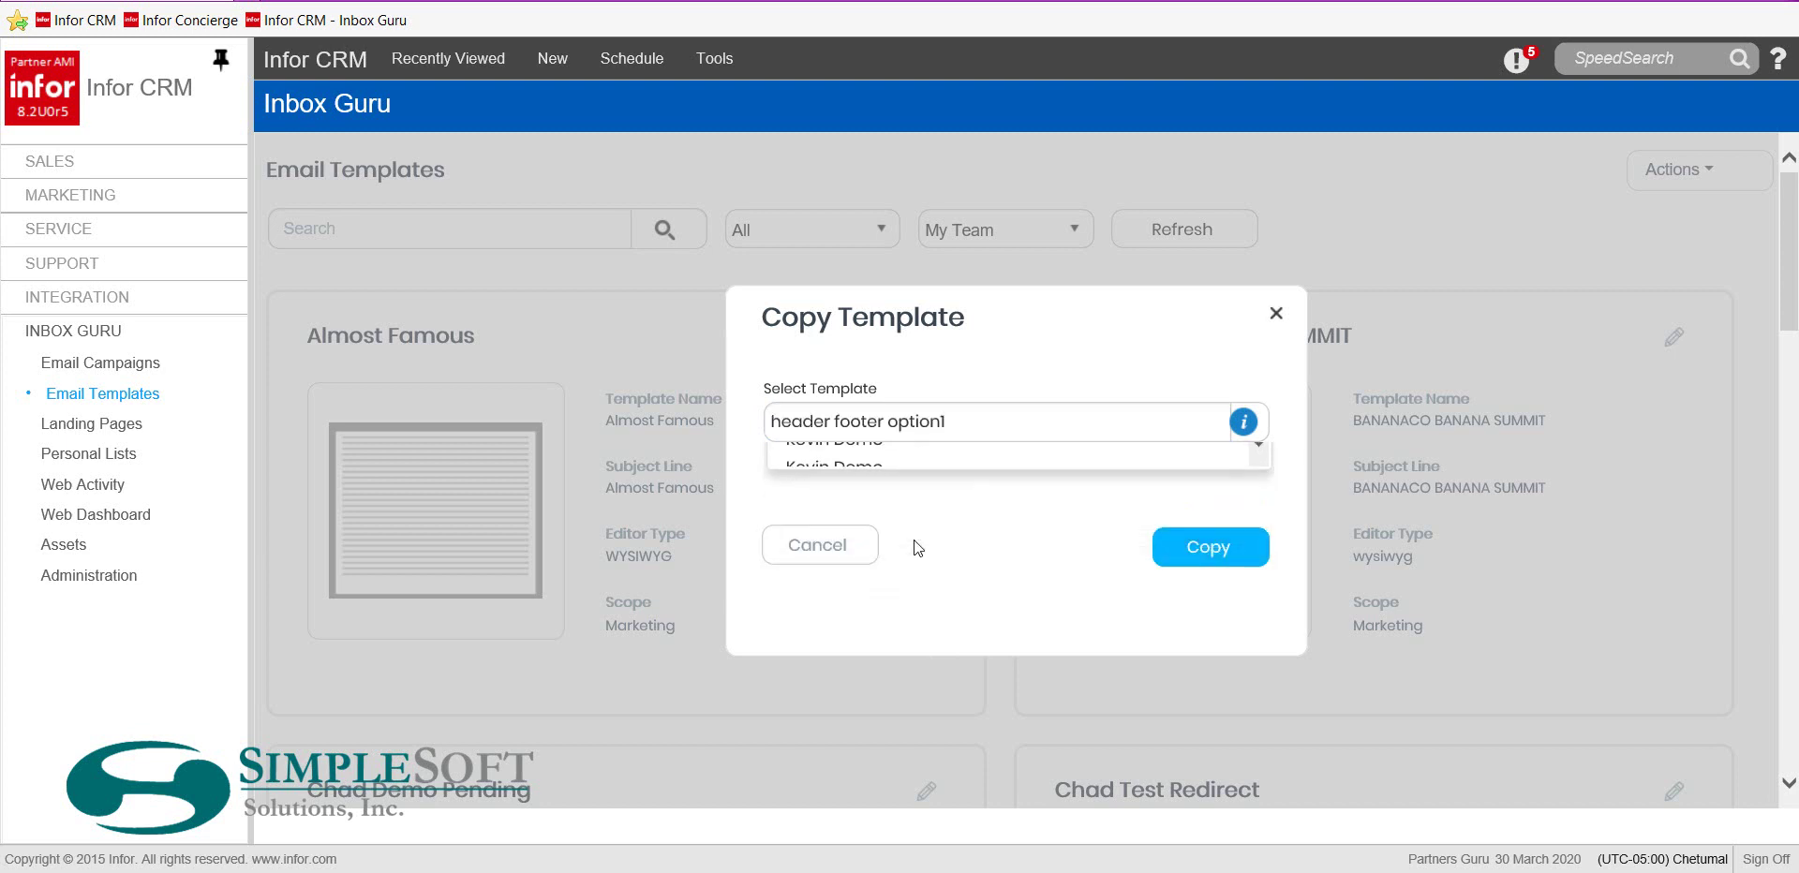
pyautogui.click(1200, 549)
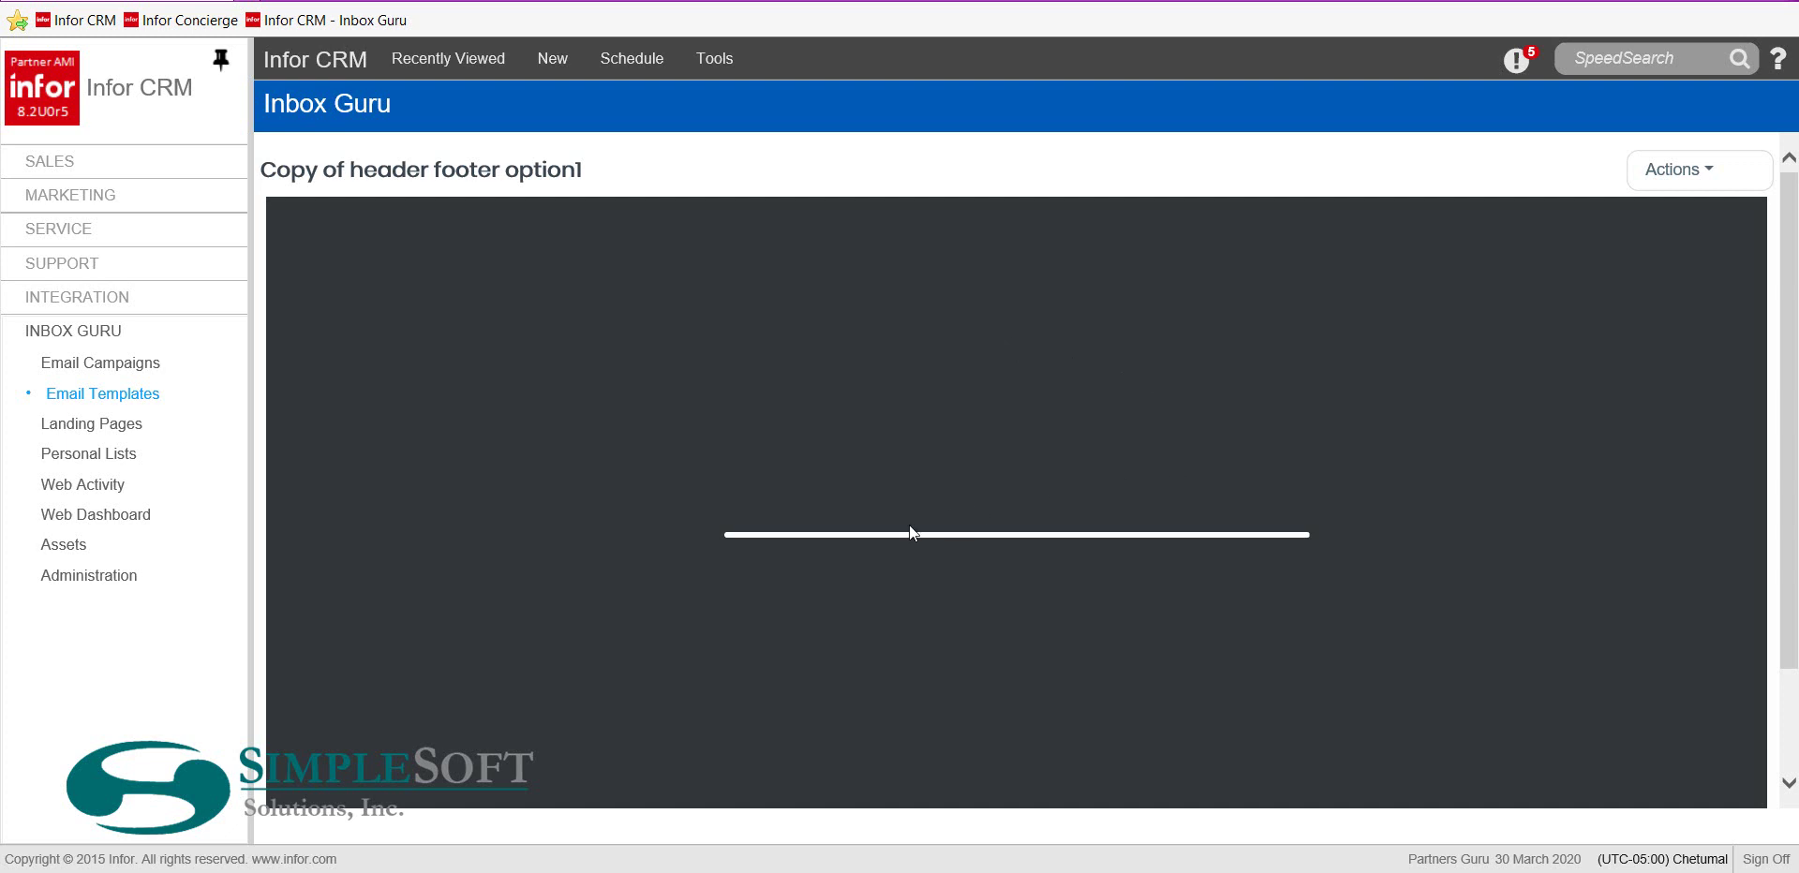
# In the copied template's Properties, change the Name to 'Sales promo email'
pyautogui.click(1714, 173)
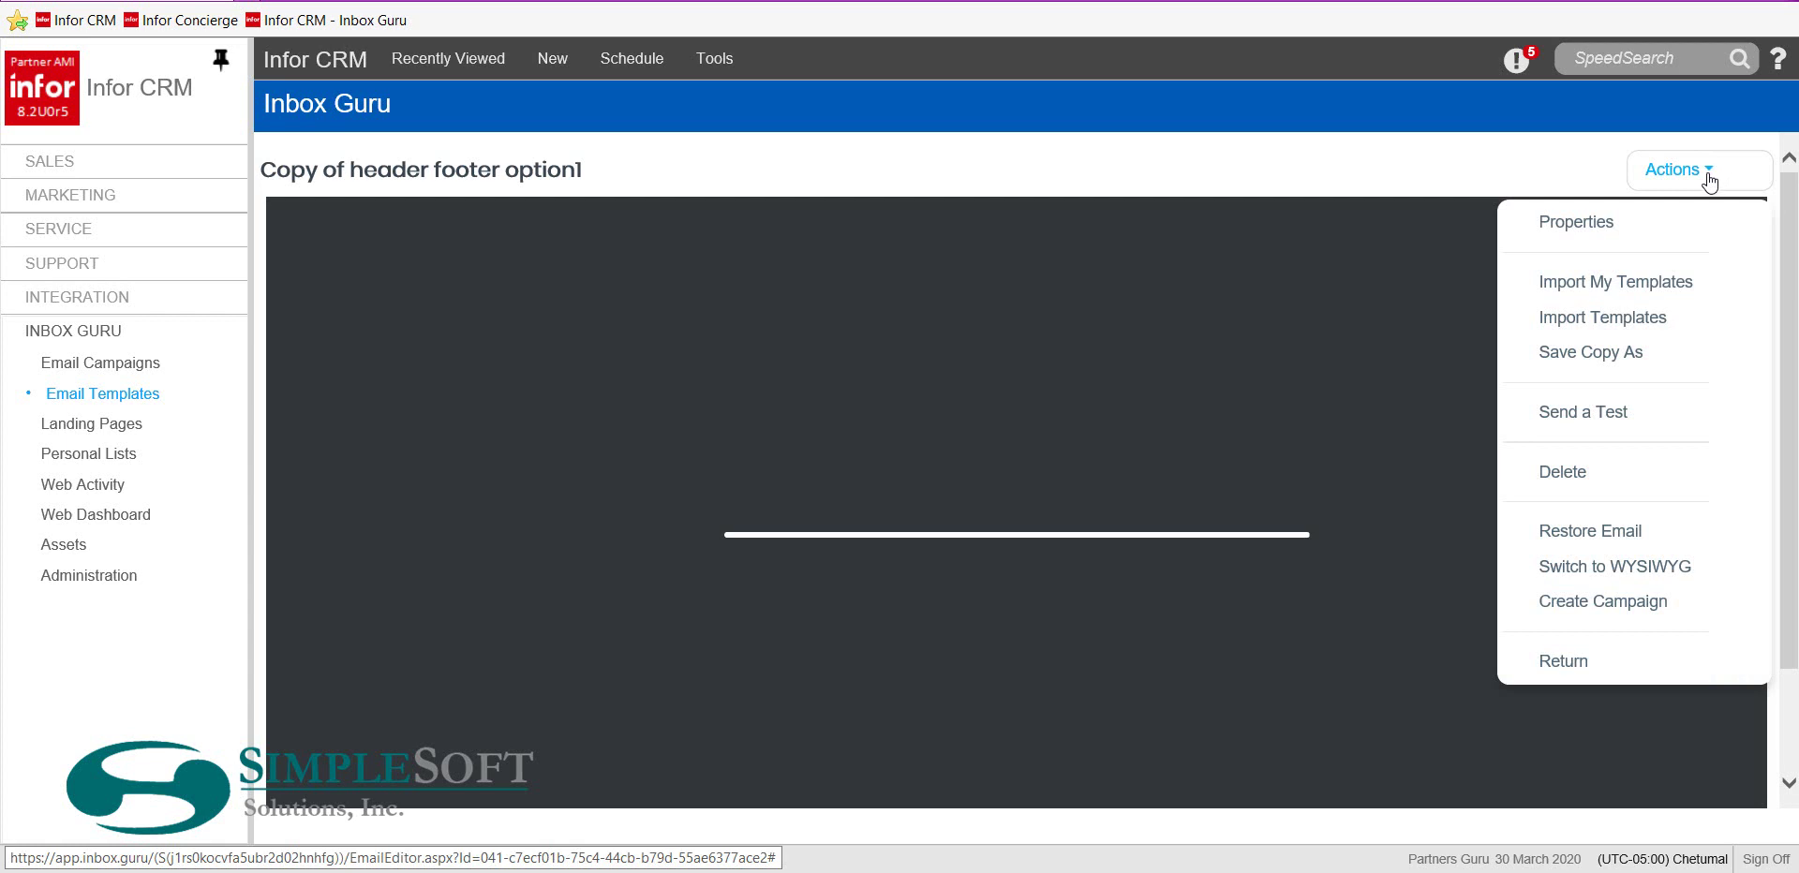
pyautogui.click(1574, 229)
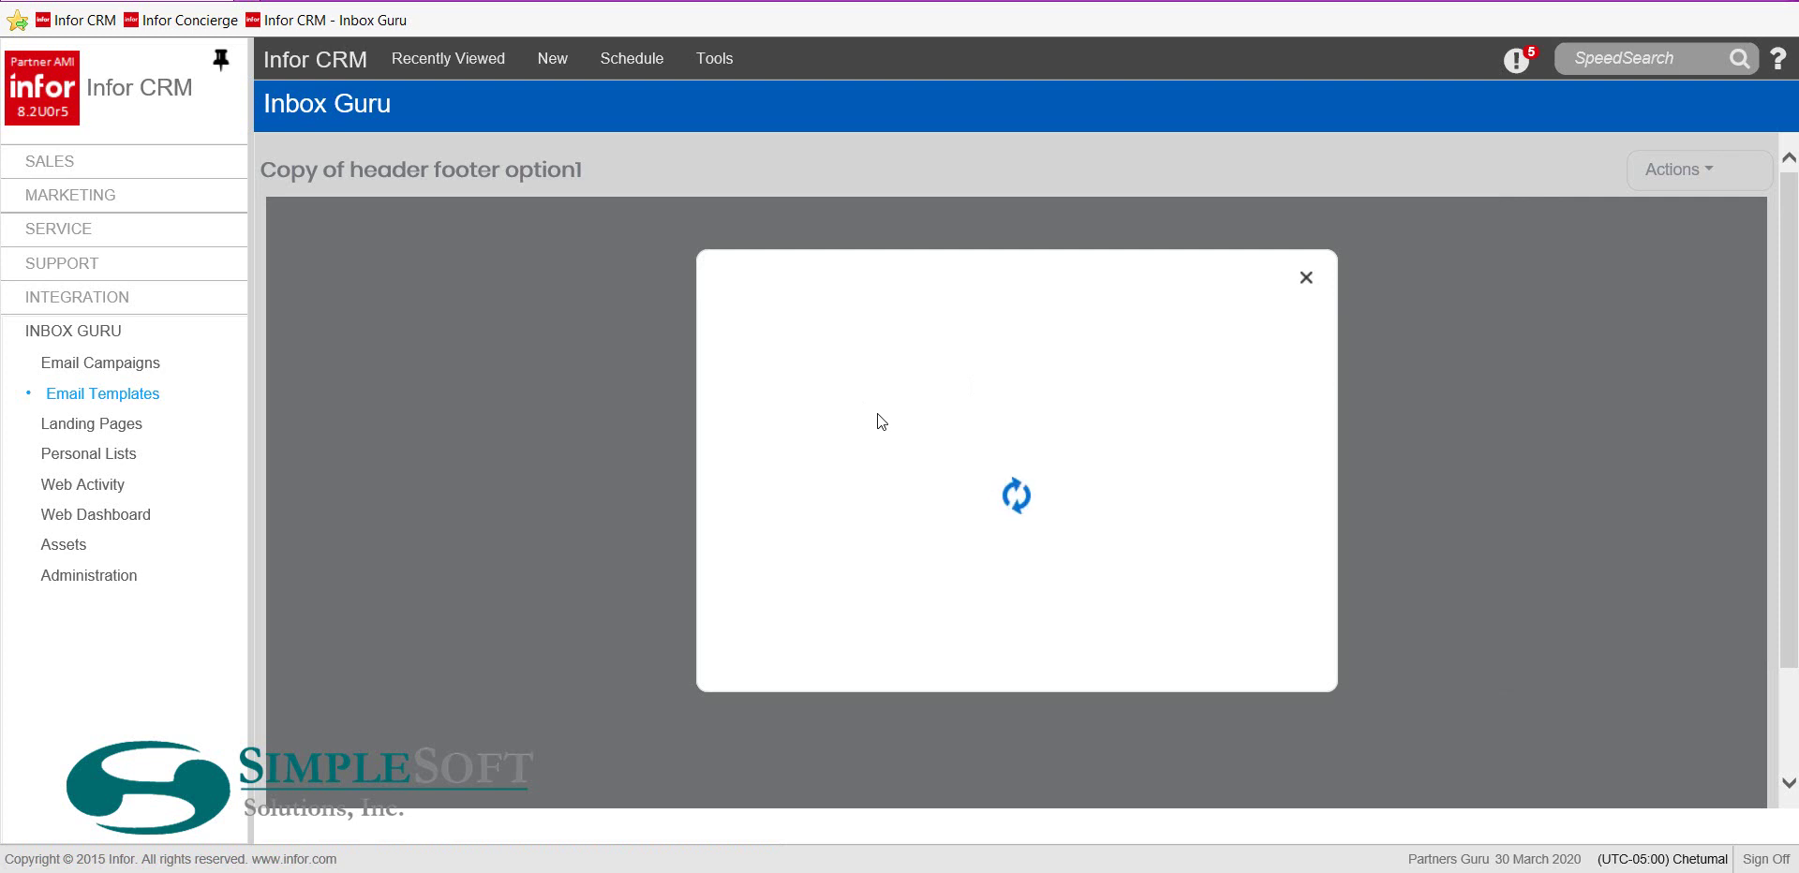
pyautogui.moveTo(1093, 364); pyautogui.dragTo(846, 352)
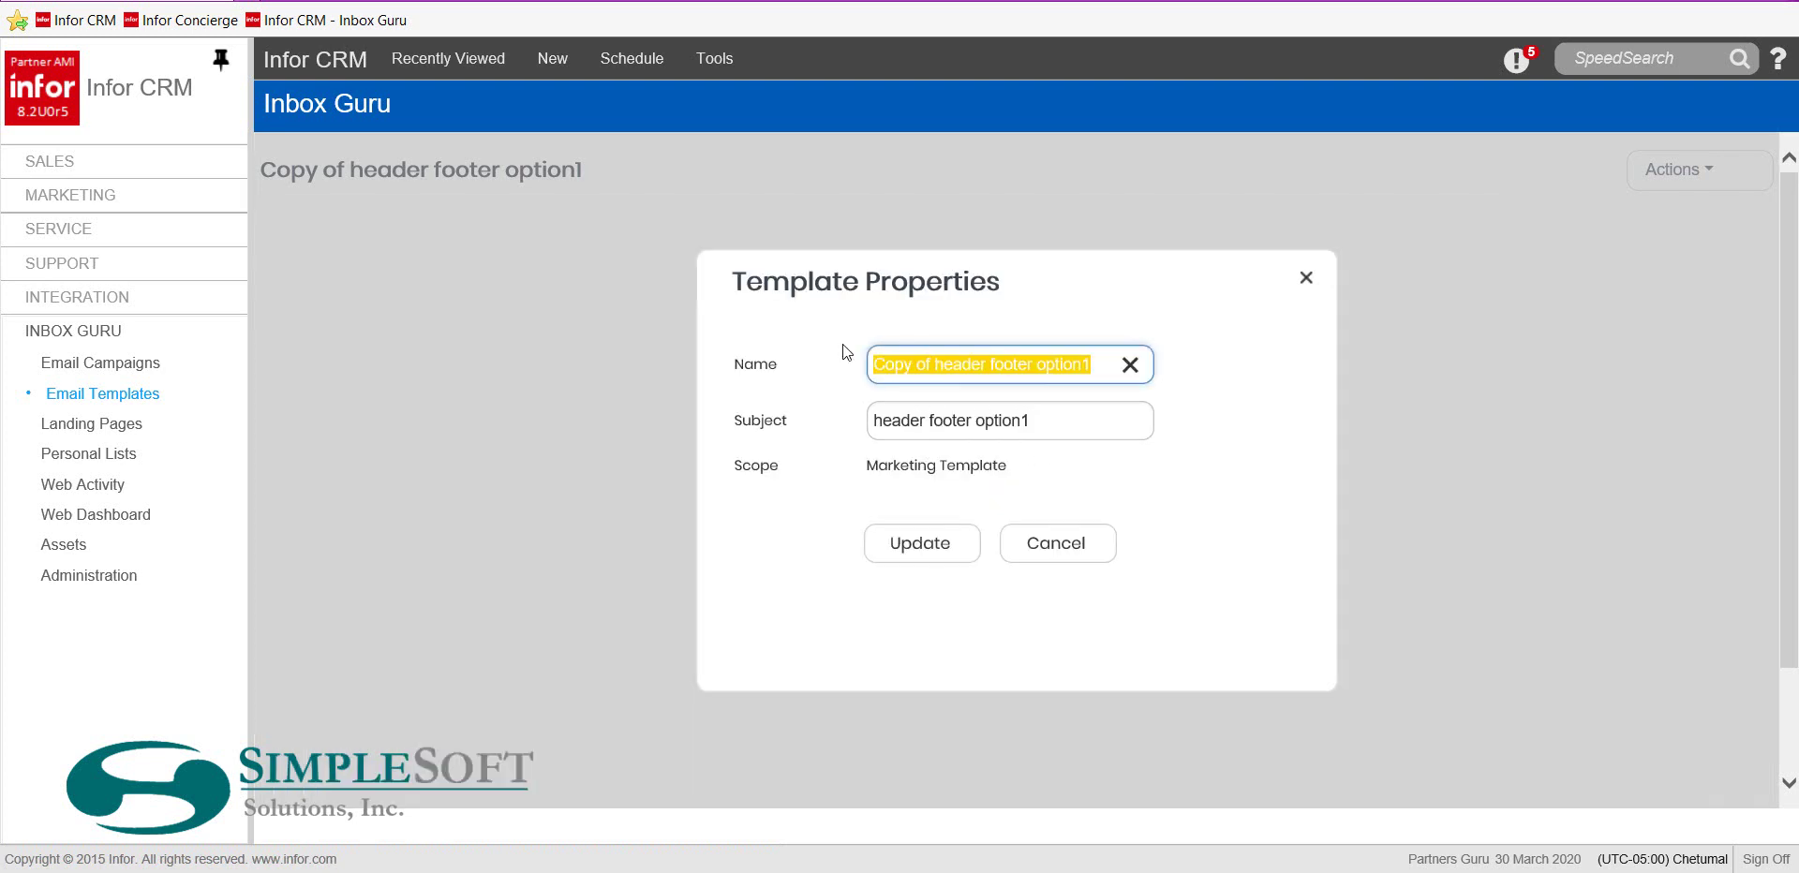
pyautogui.write('Sale')
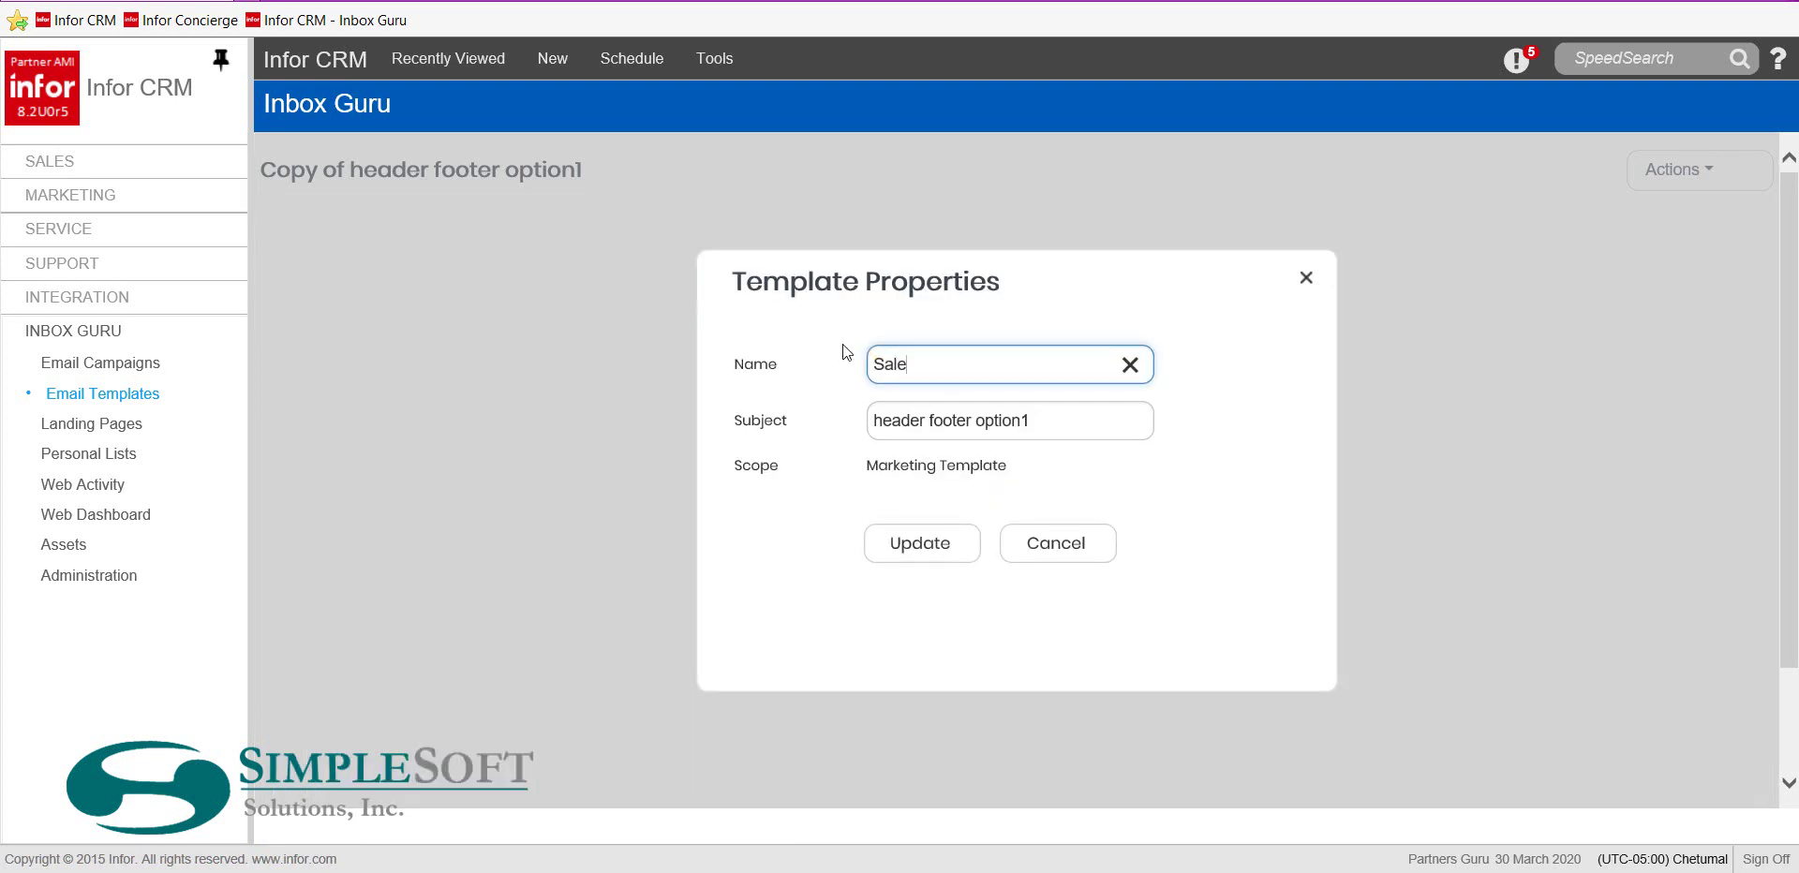
pyautogui.write('s s')
pyautogui.press('BackSpace')
pyautogui.press('BackSpace')
pyautogui.write('prom')
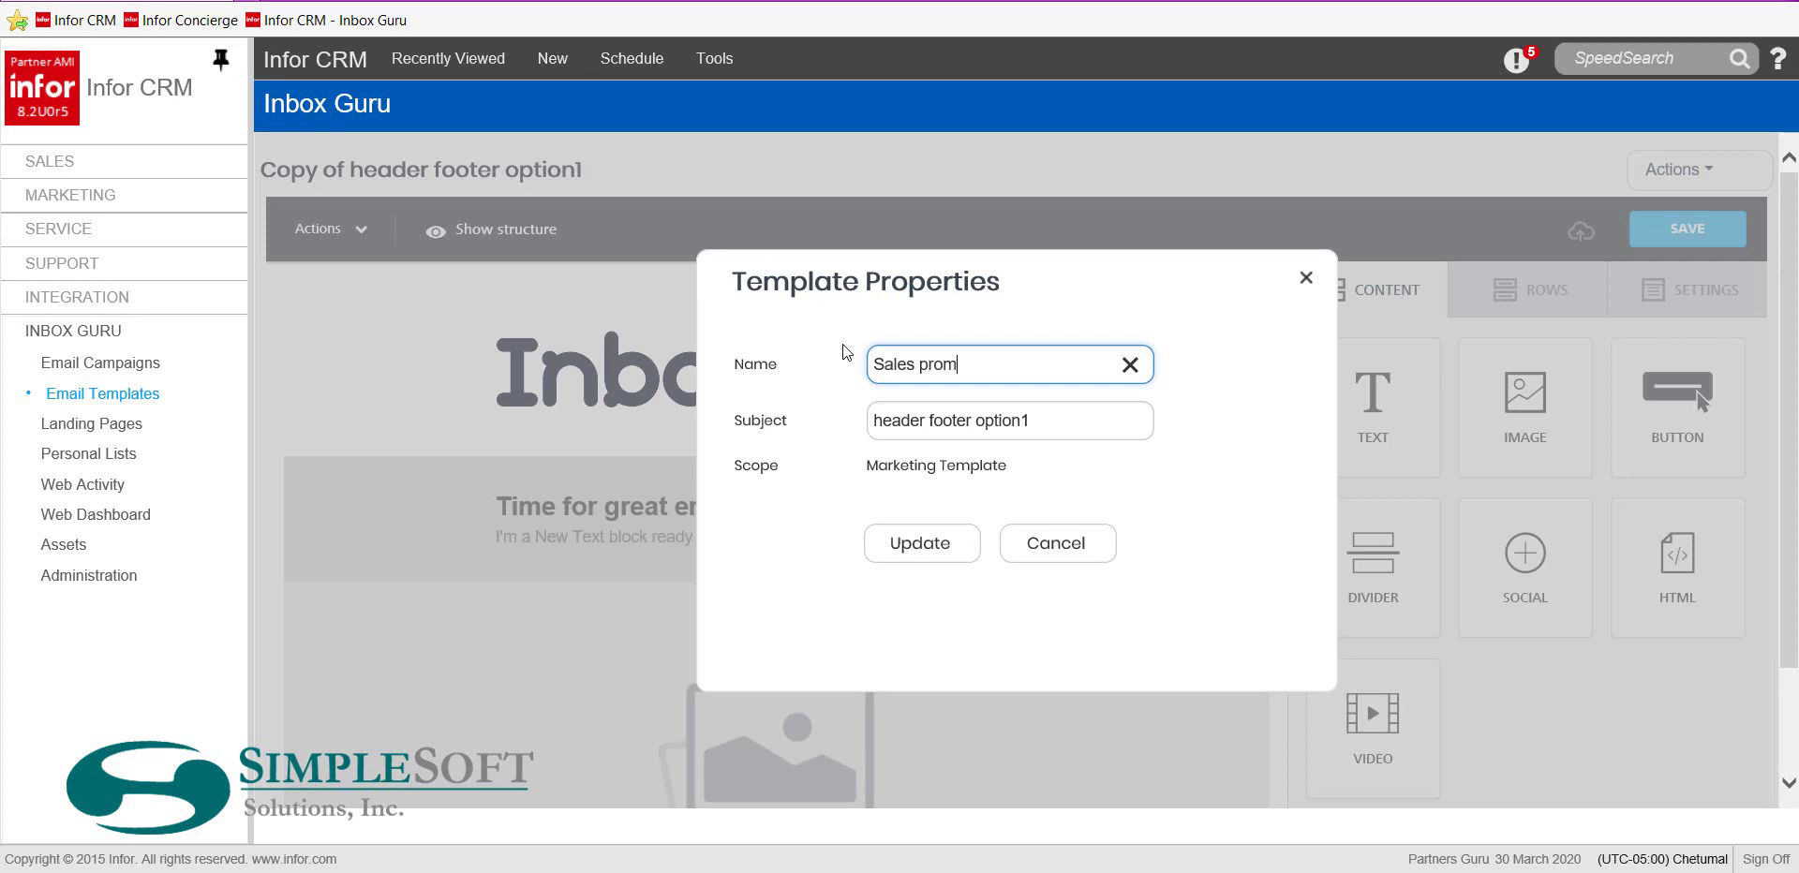
pyautogui.write('o email')
# Select the subject text and apply the new name with Update
pyautogui.click(1046, 427)
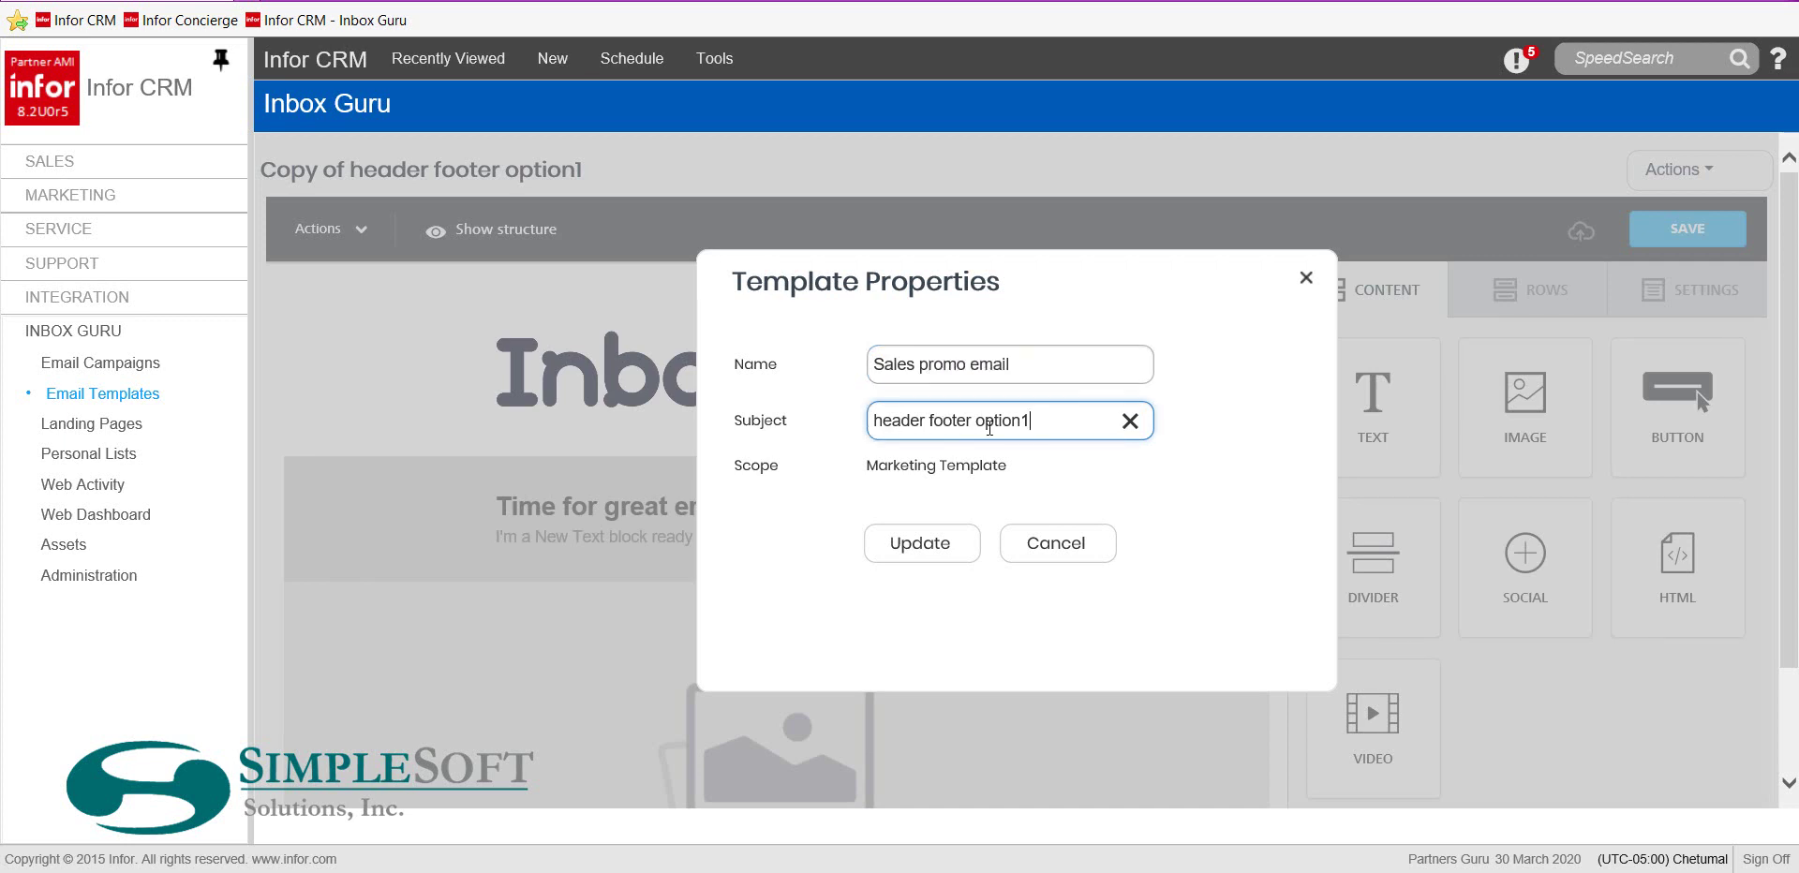
pyautogui.moveTo(1045, 427); pyautogui.dragTo(874, 437)
pyautogui.click(920, 543)
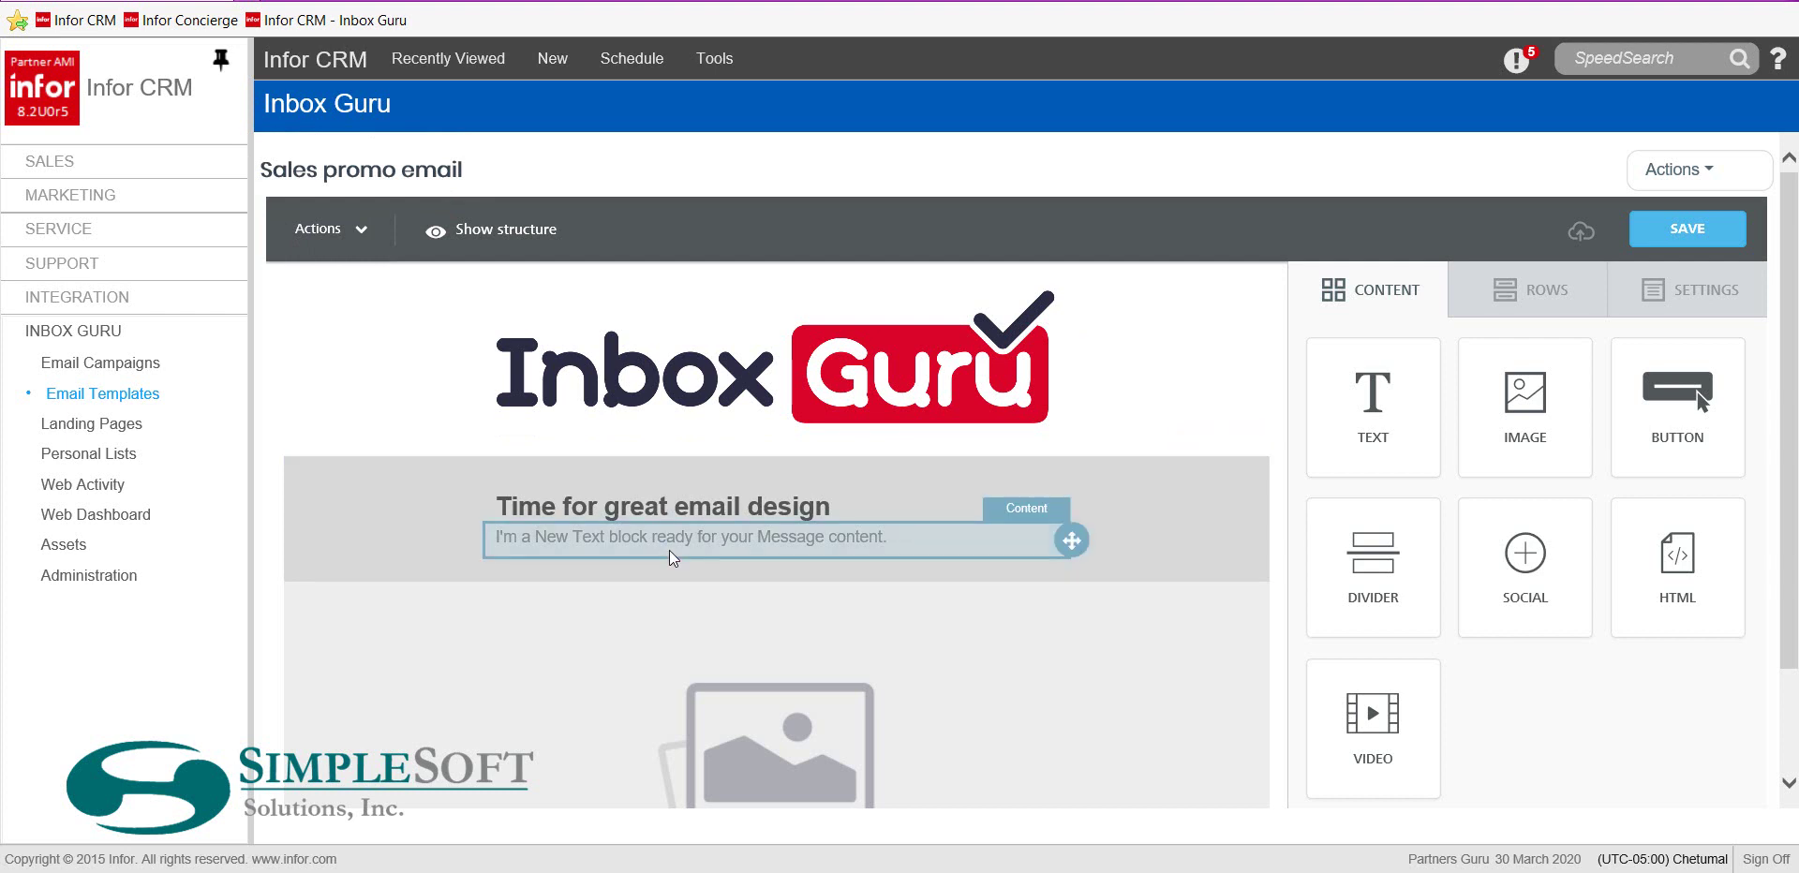
pyautogui.scroll(-8, 669, 562)
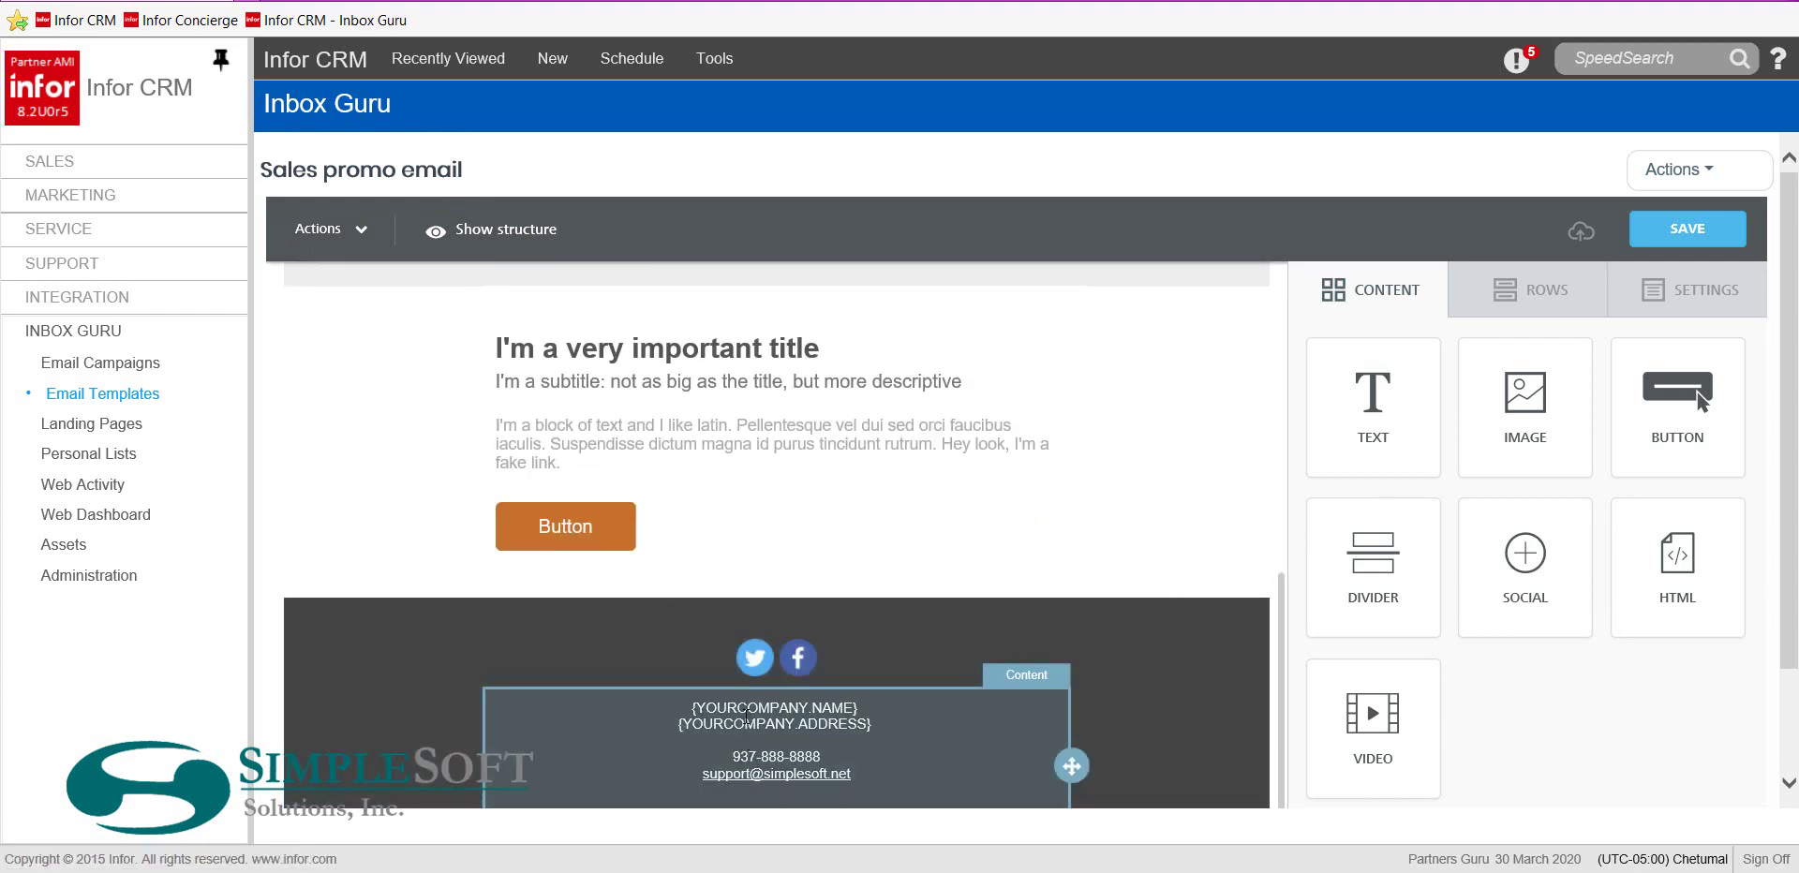
pyautogui.scroll(8, 746, 716)
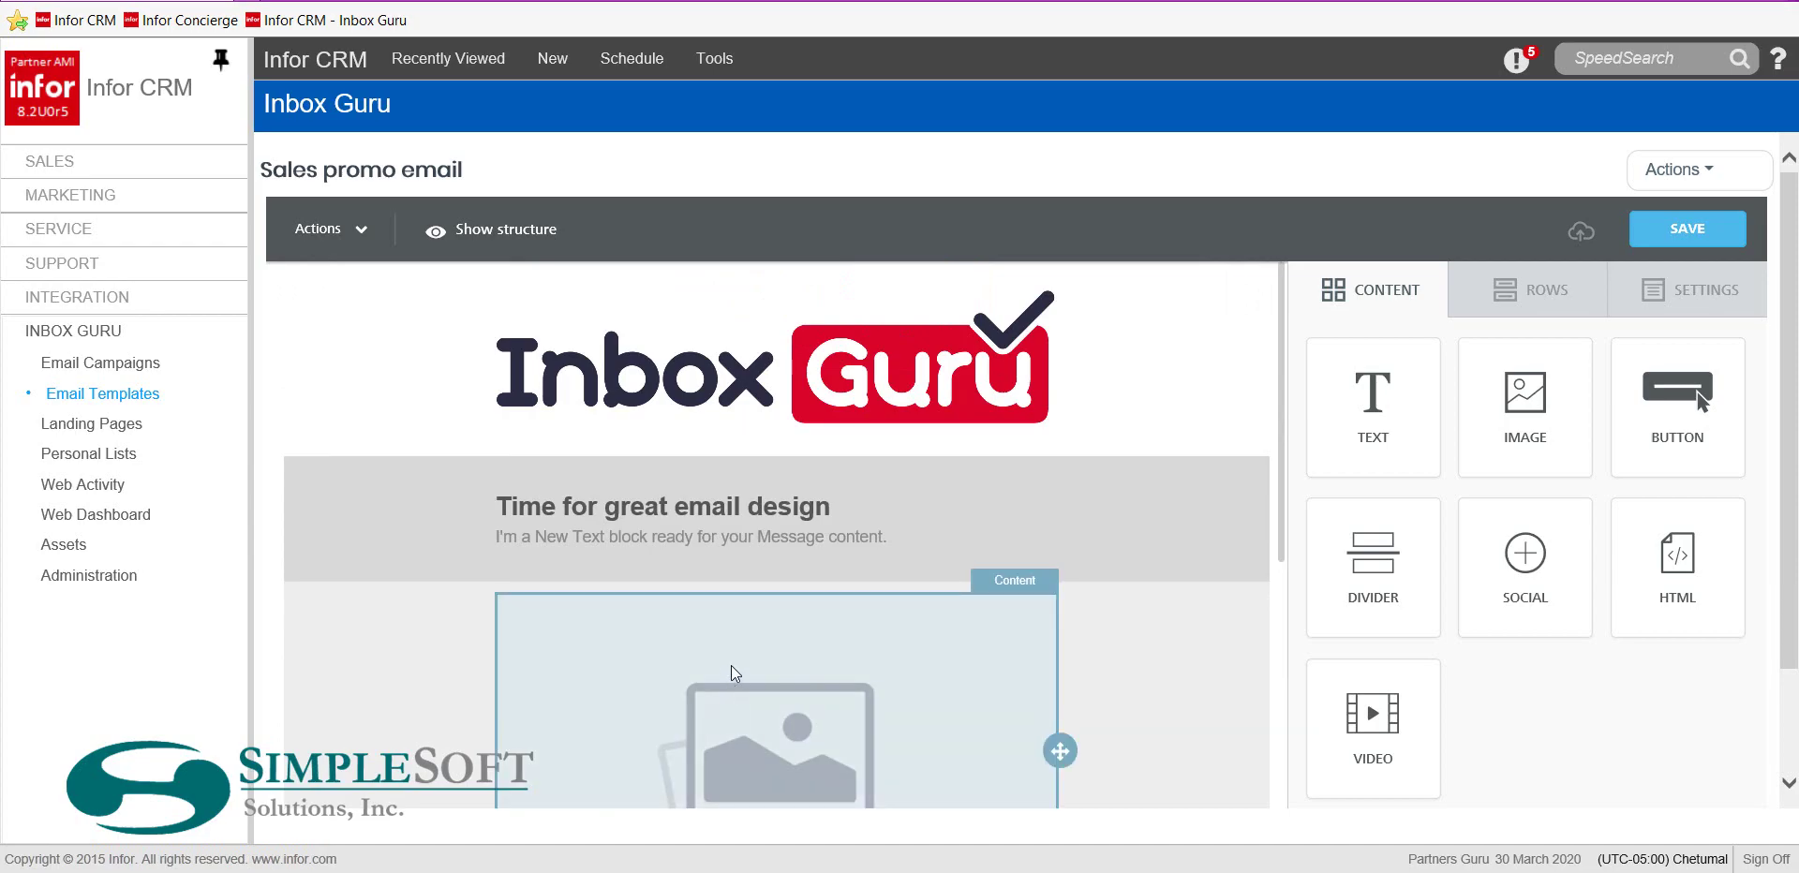